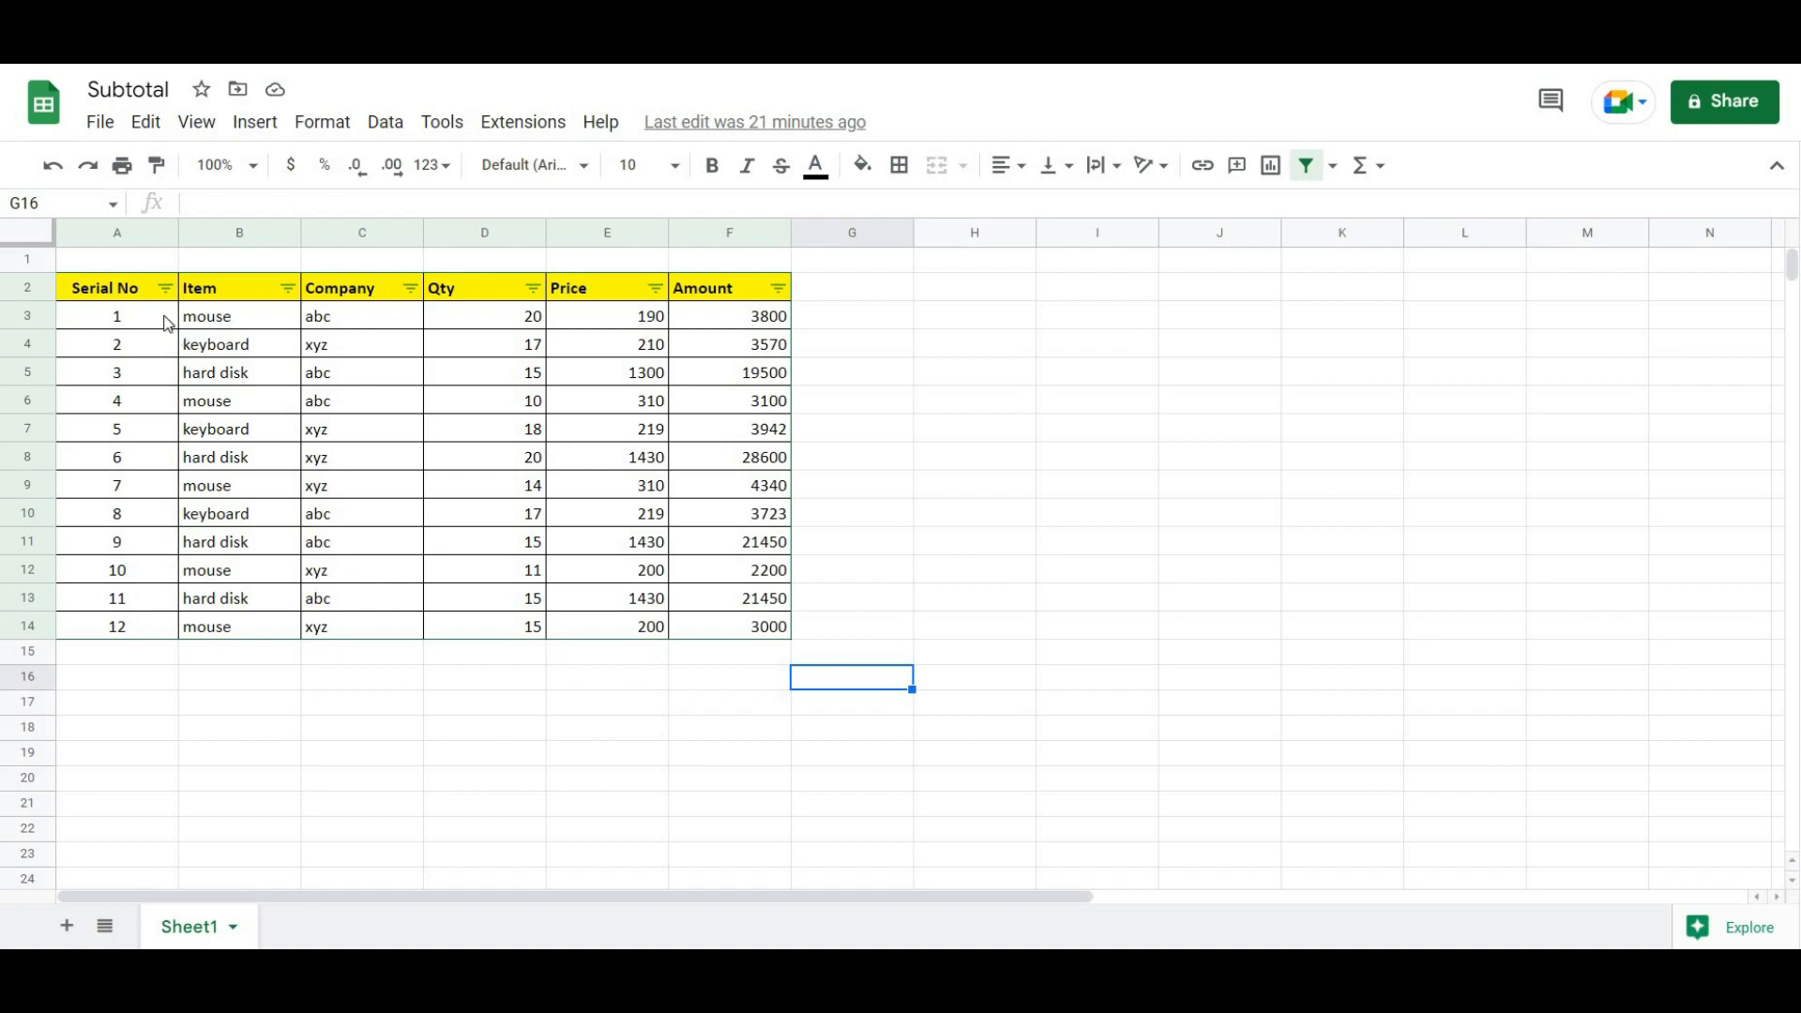
- Total the Price column in cell E16 with the formula =sum(E3:E14)
click(127, 289)
click(250, 291)
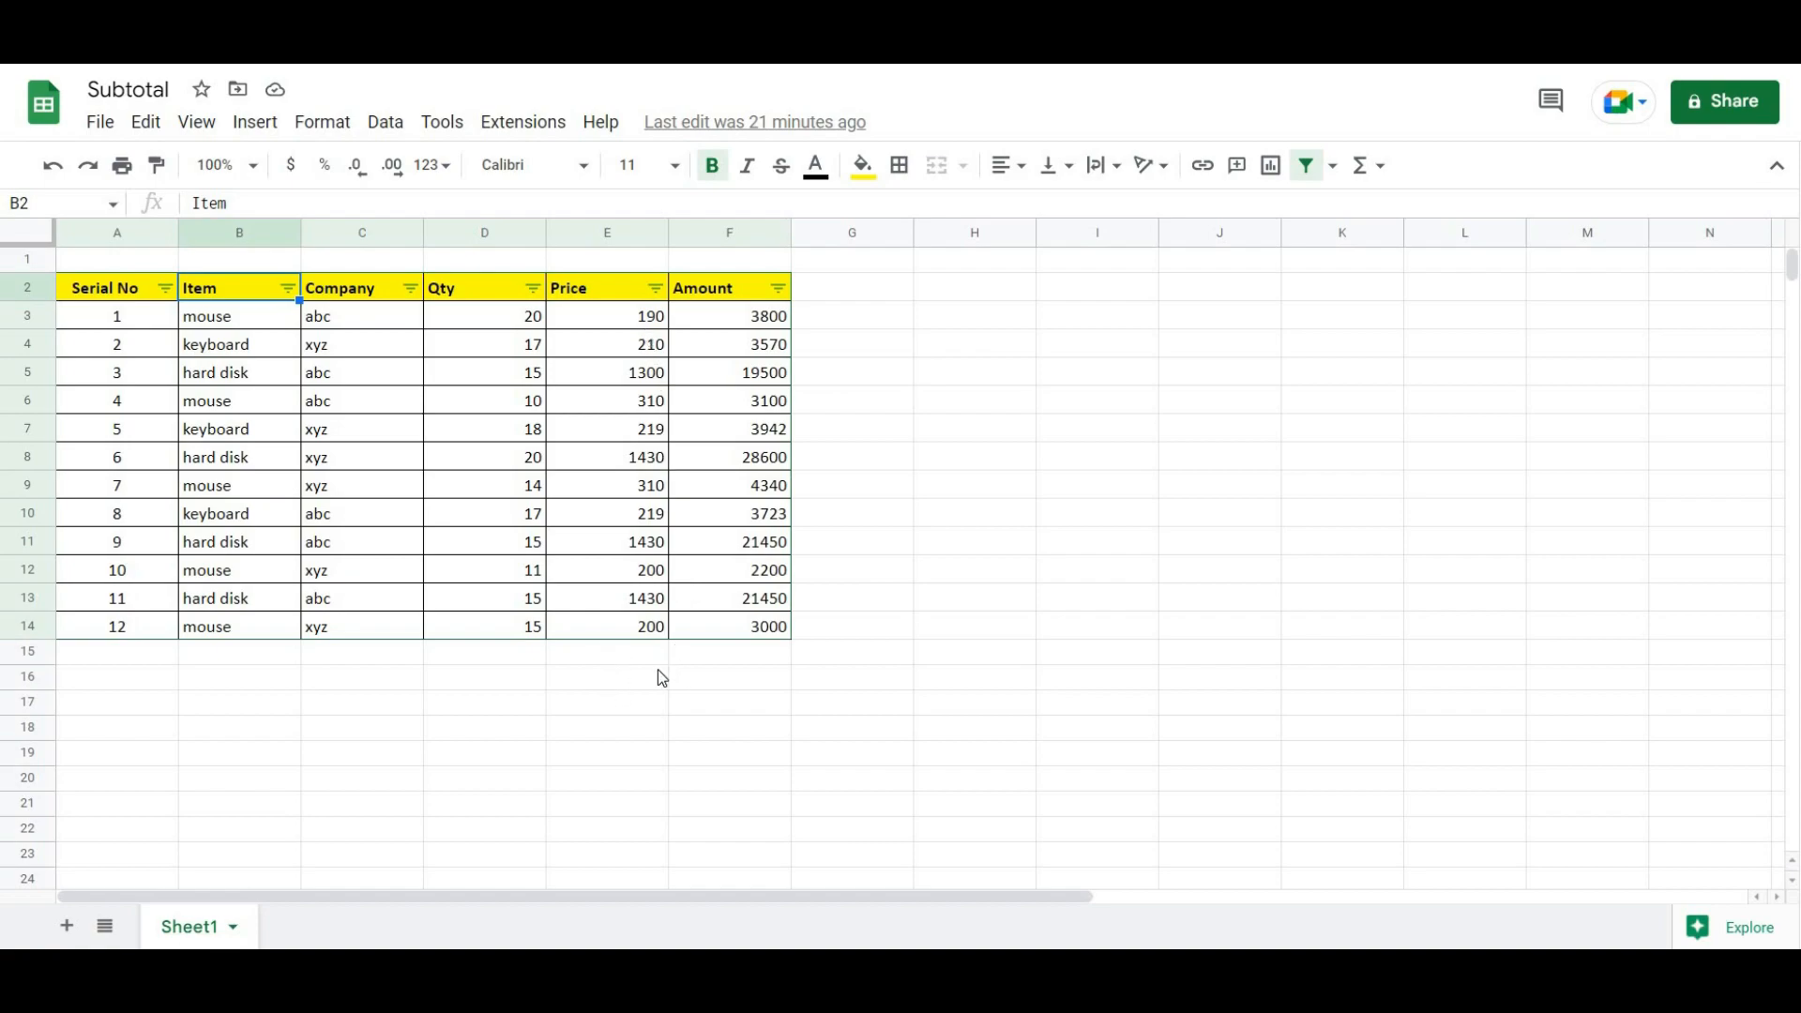
click(635, 688)
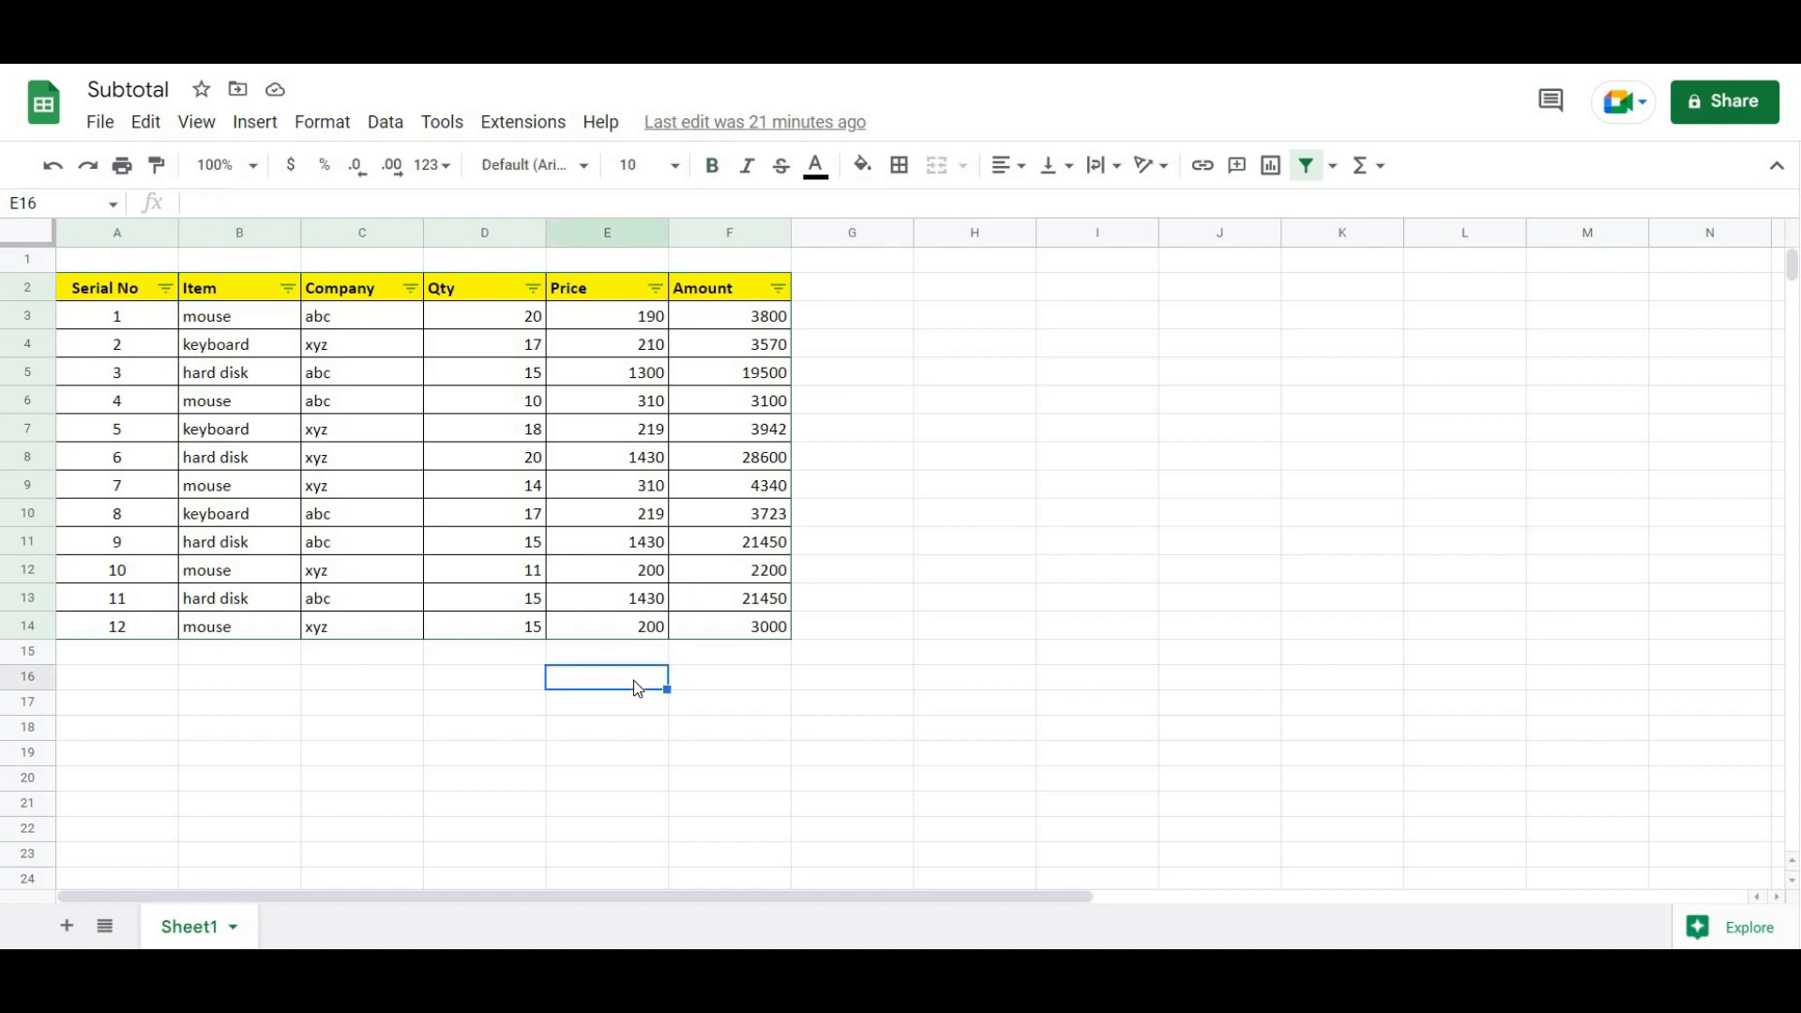
text(=su)
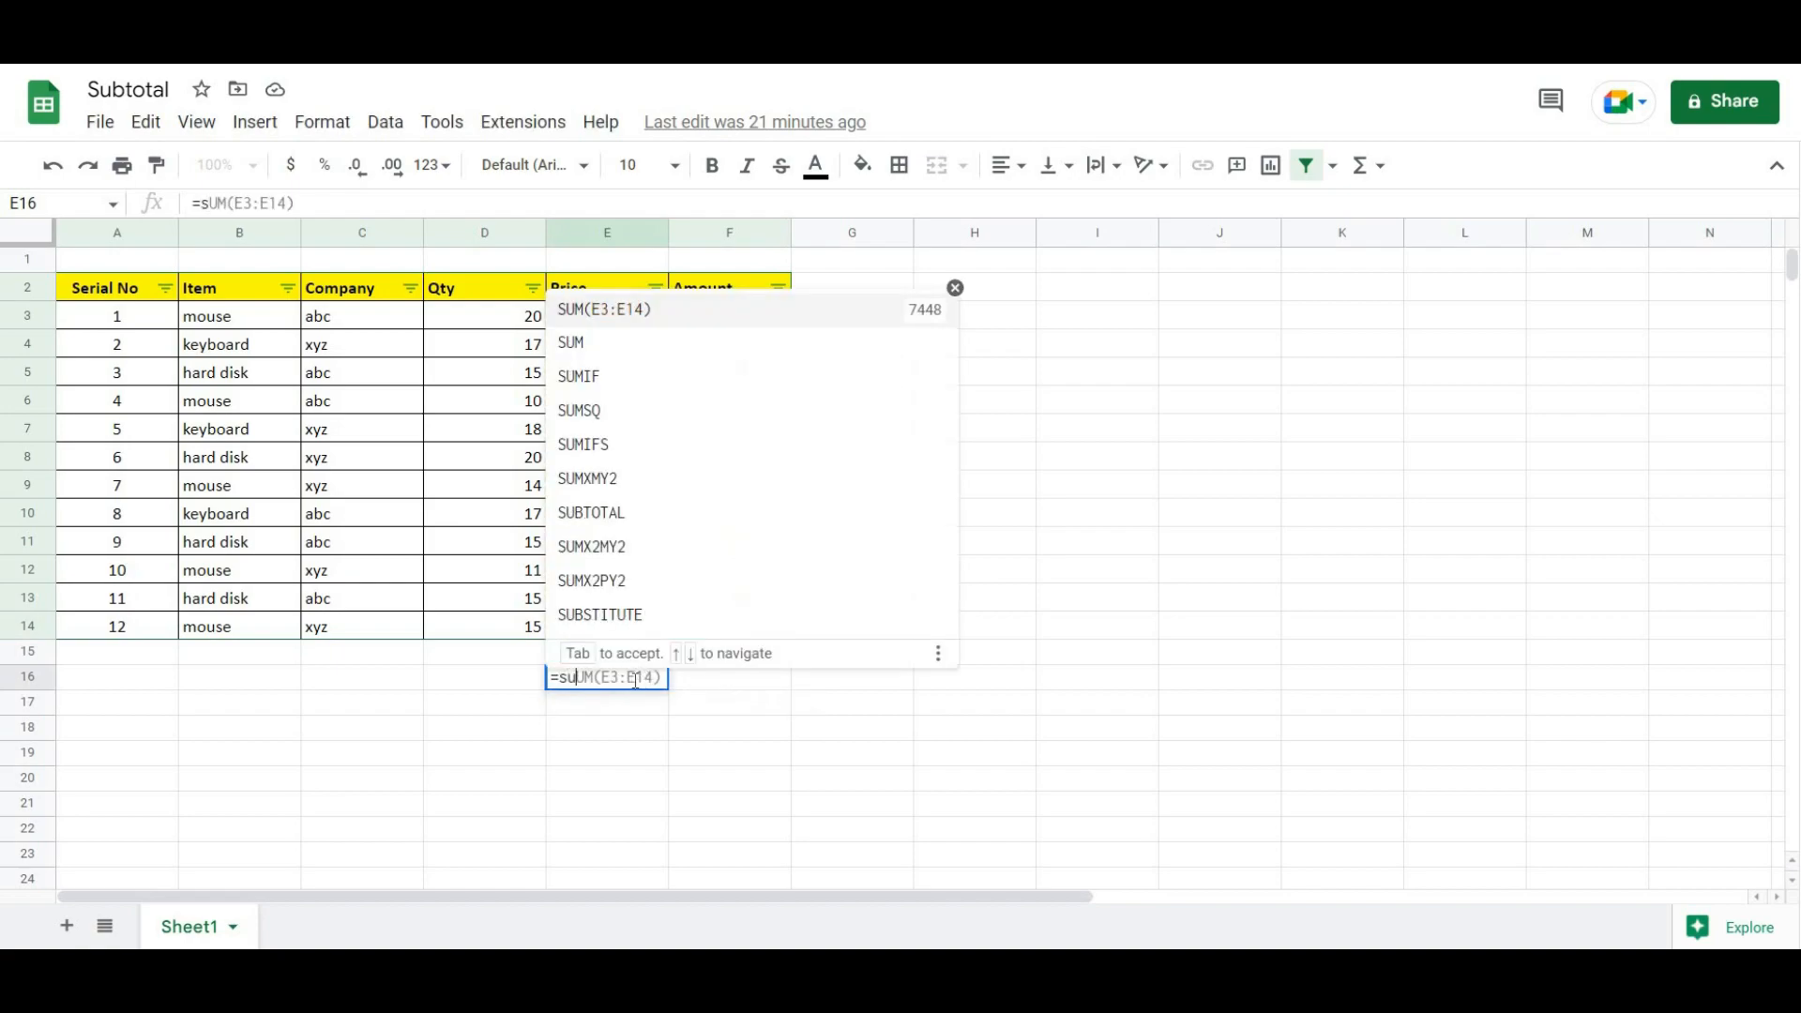
text(m()
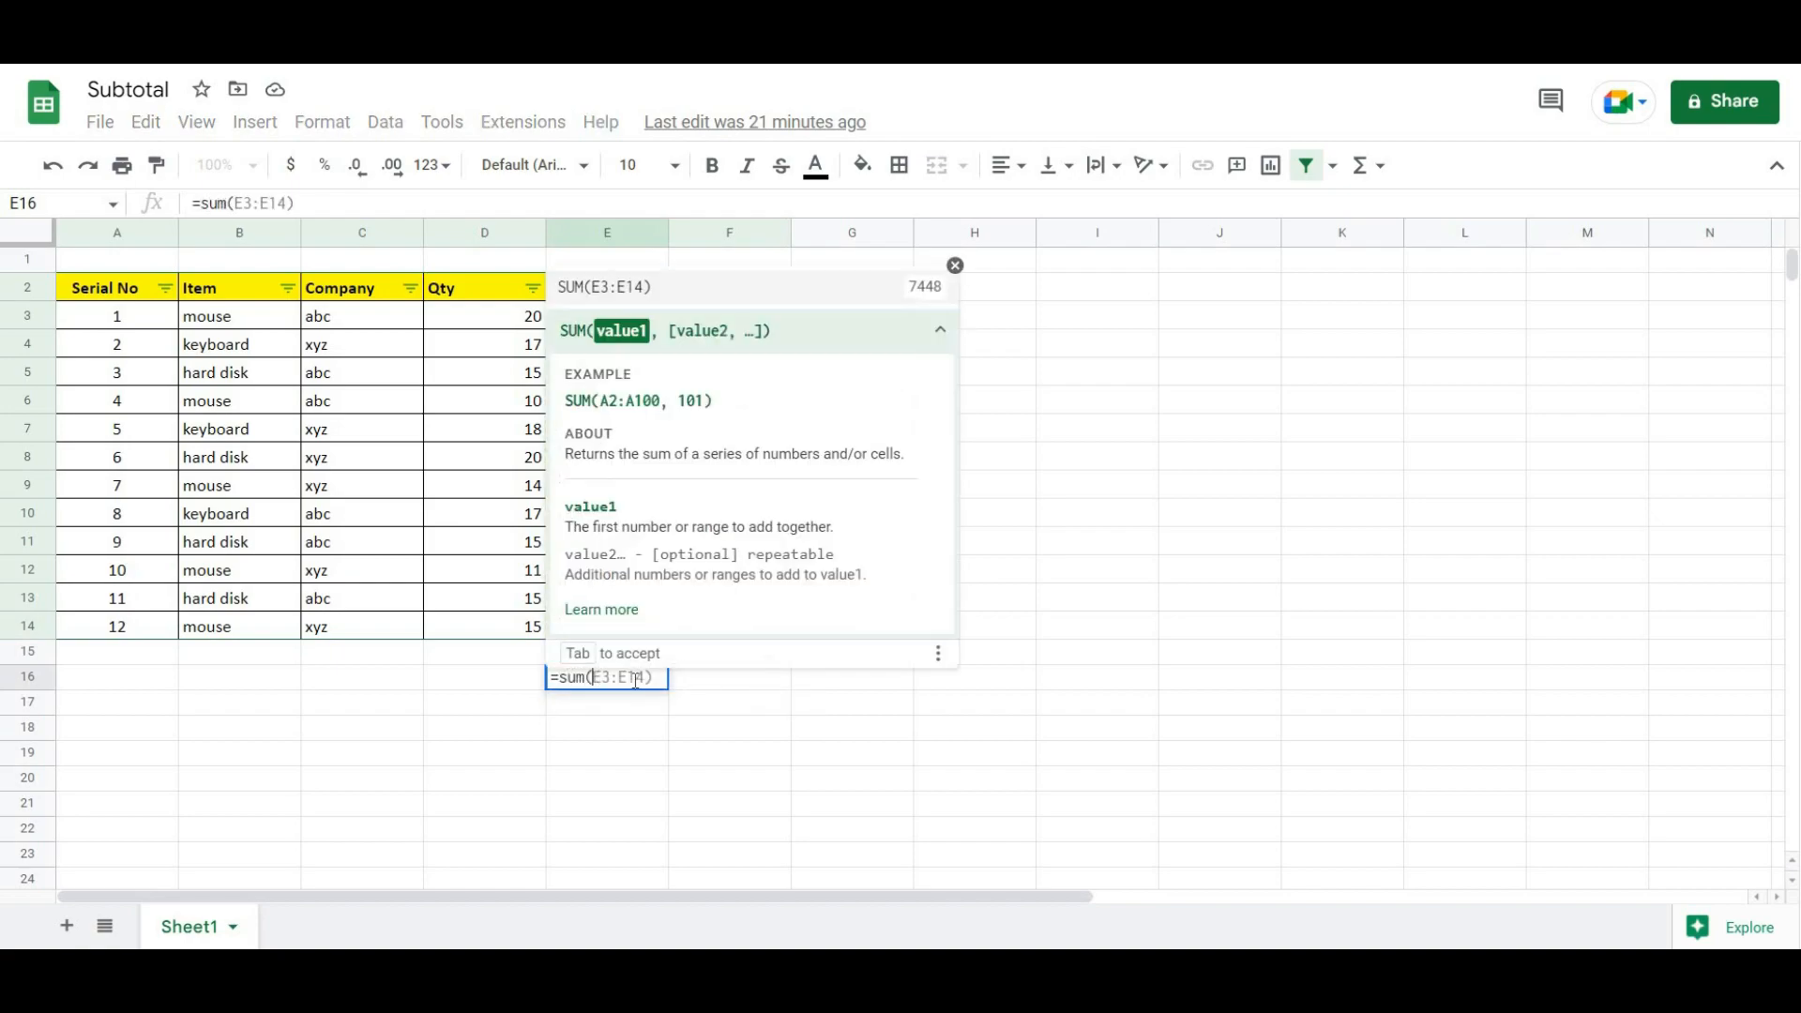
click(955, 266)
click(612, 315)
drag(628, 511, 634, 627)
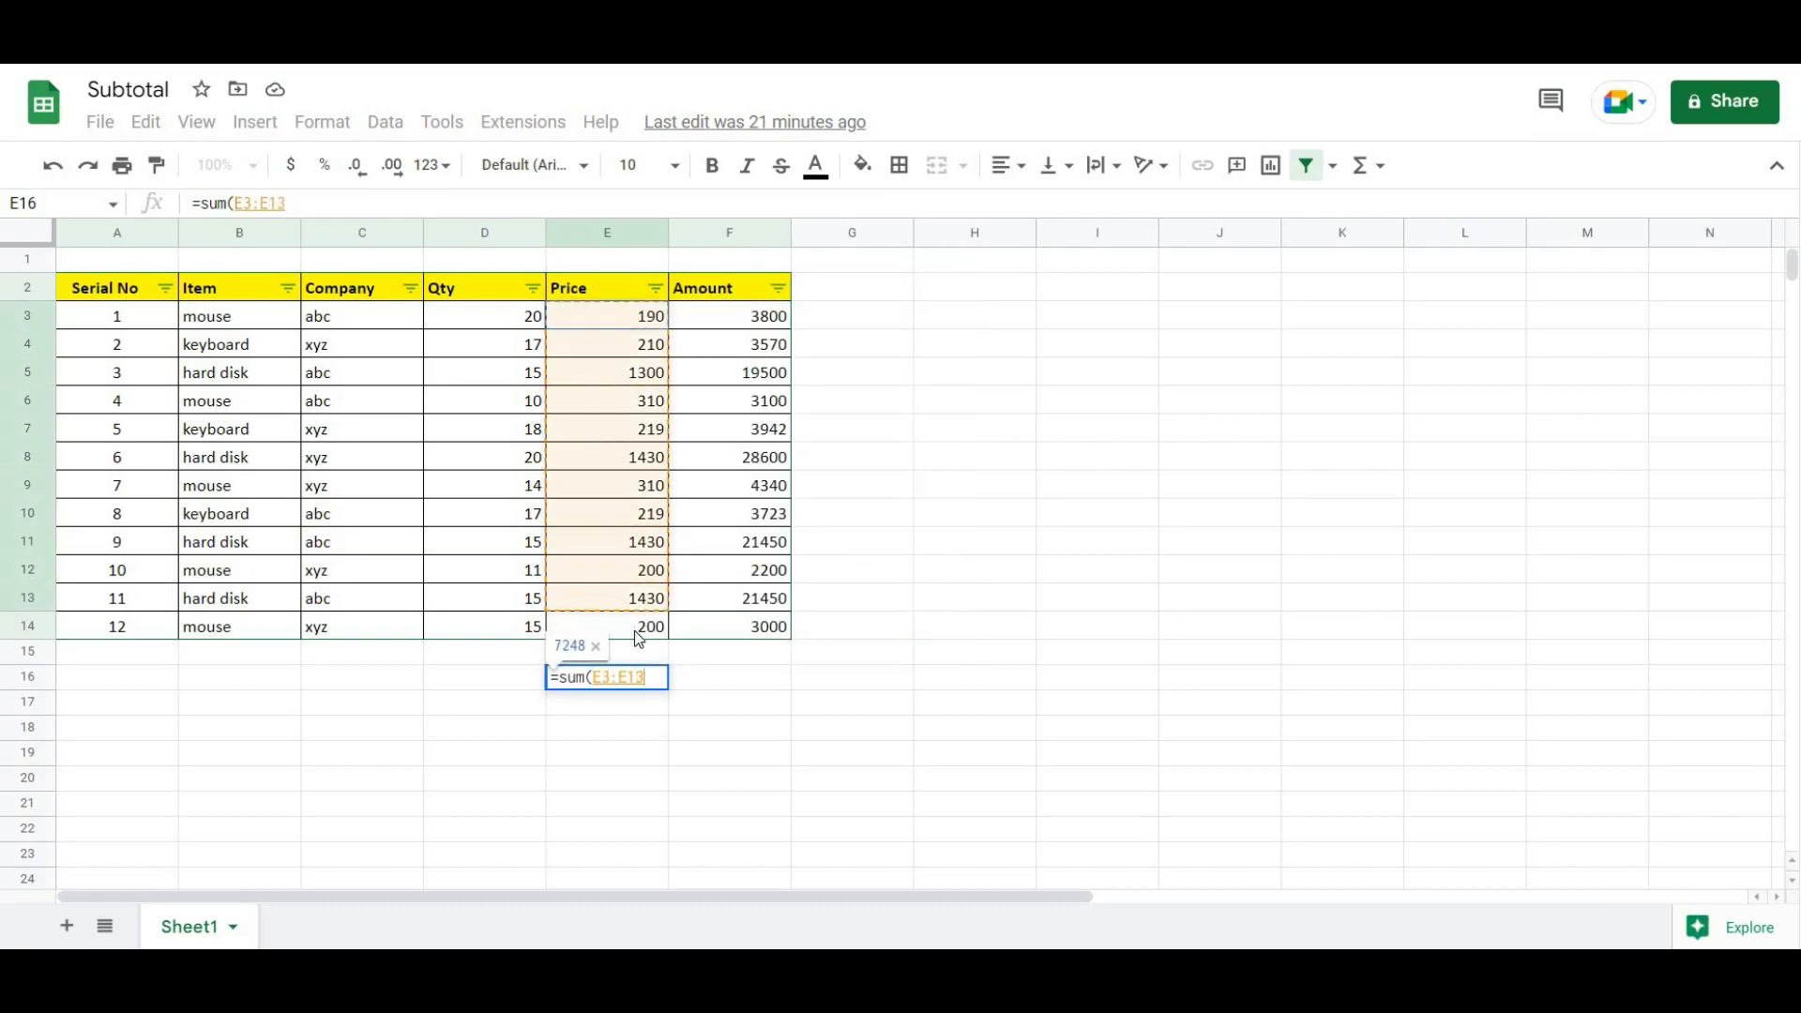
text())
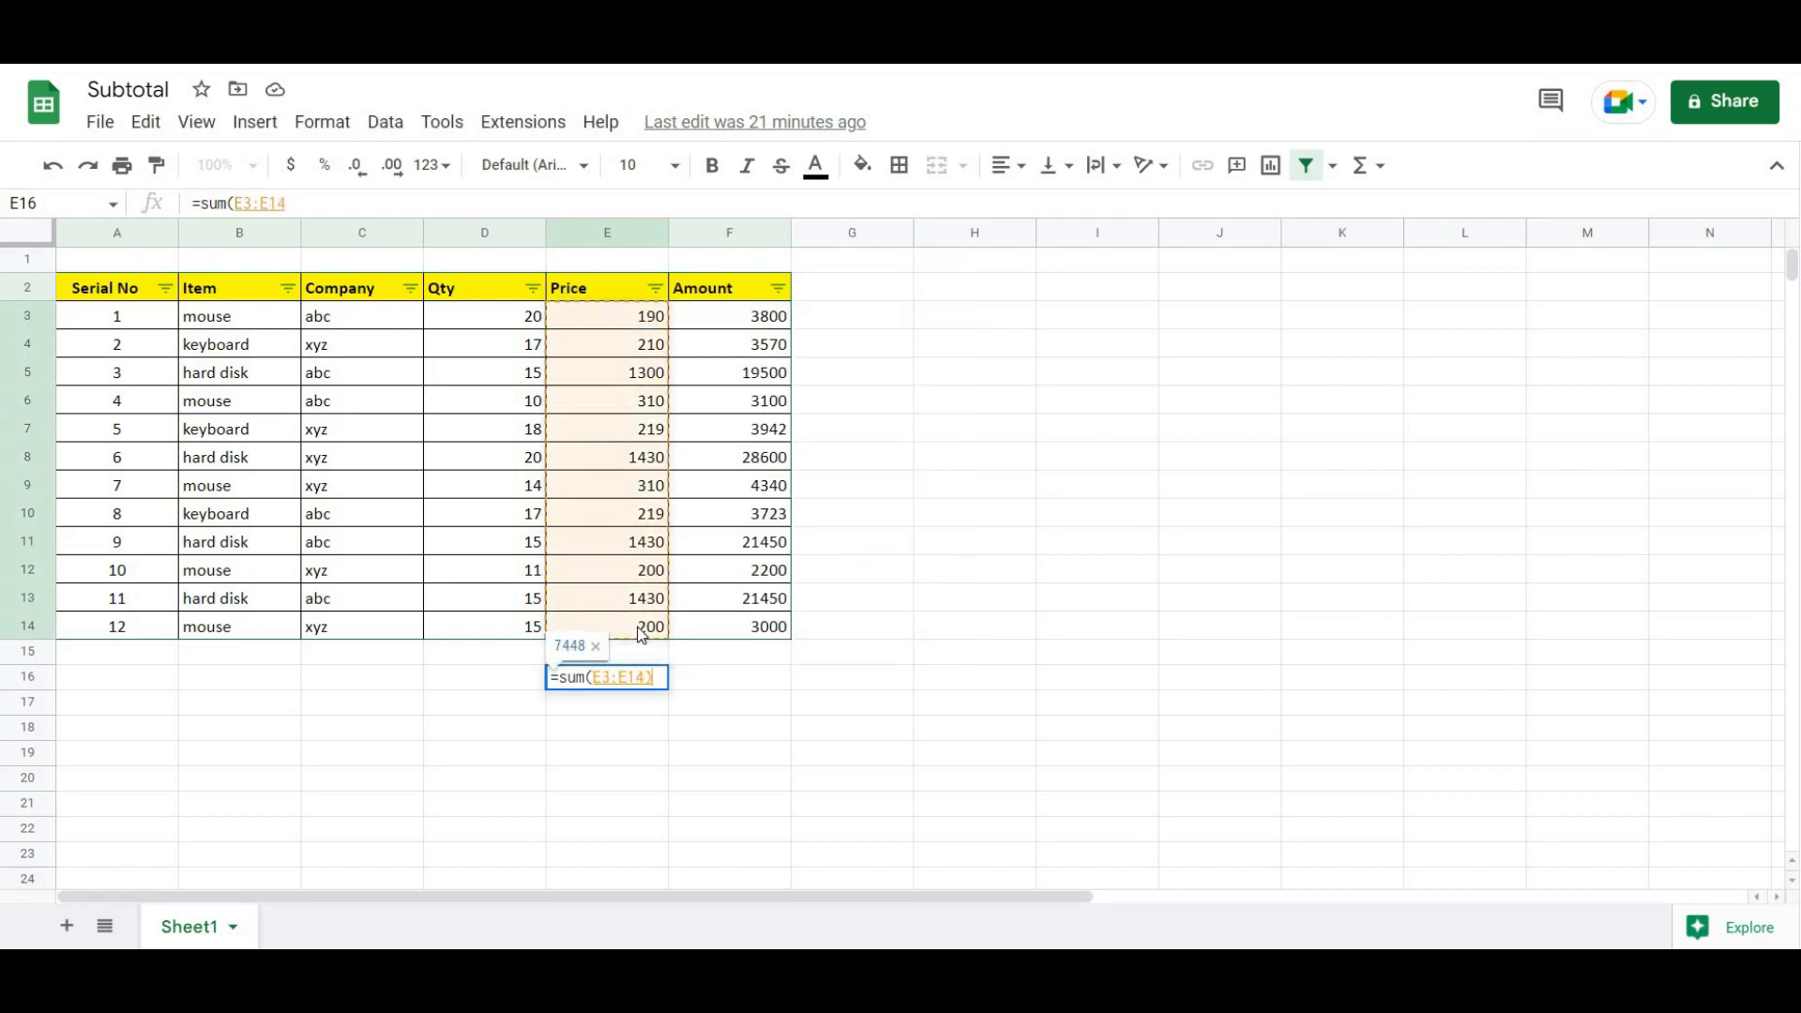
key(Return)
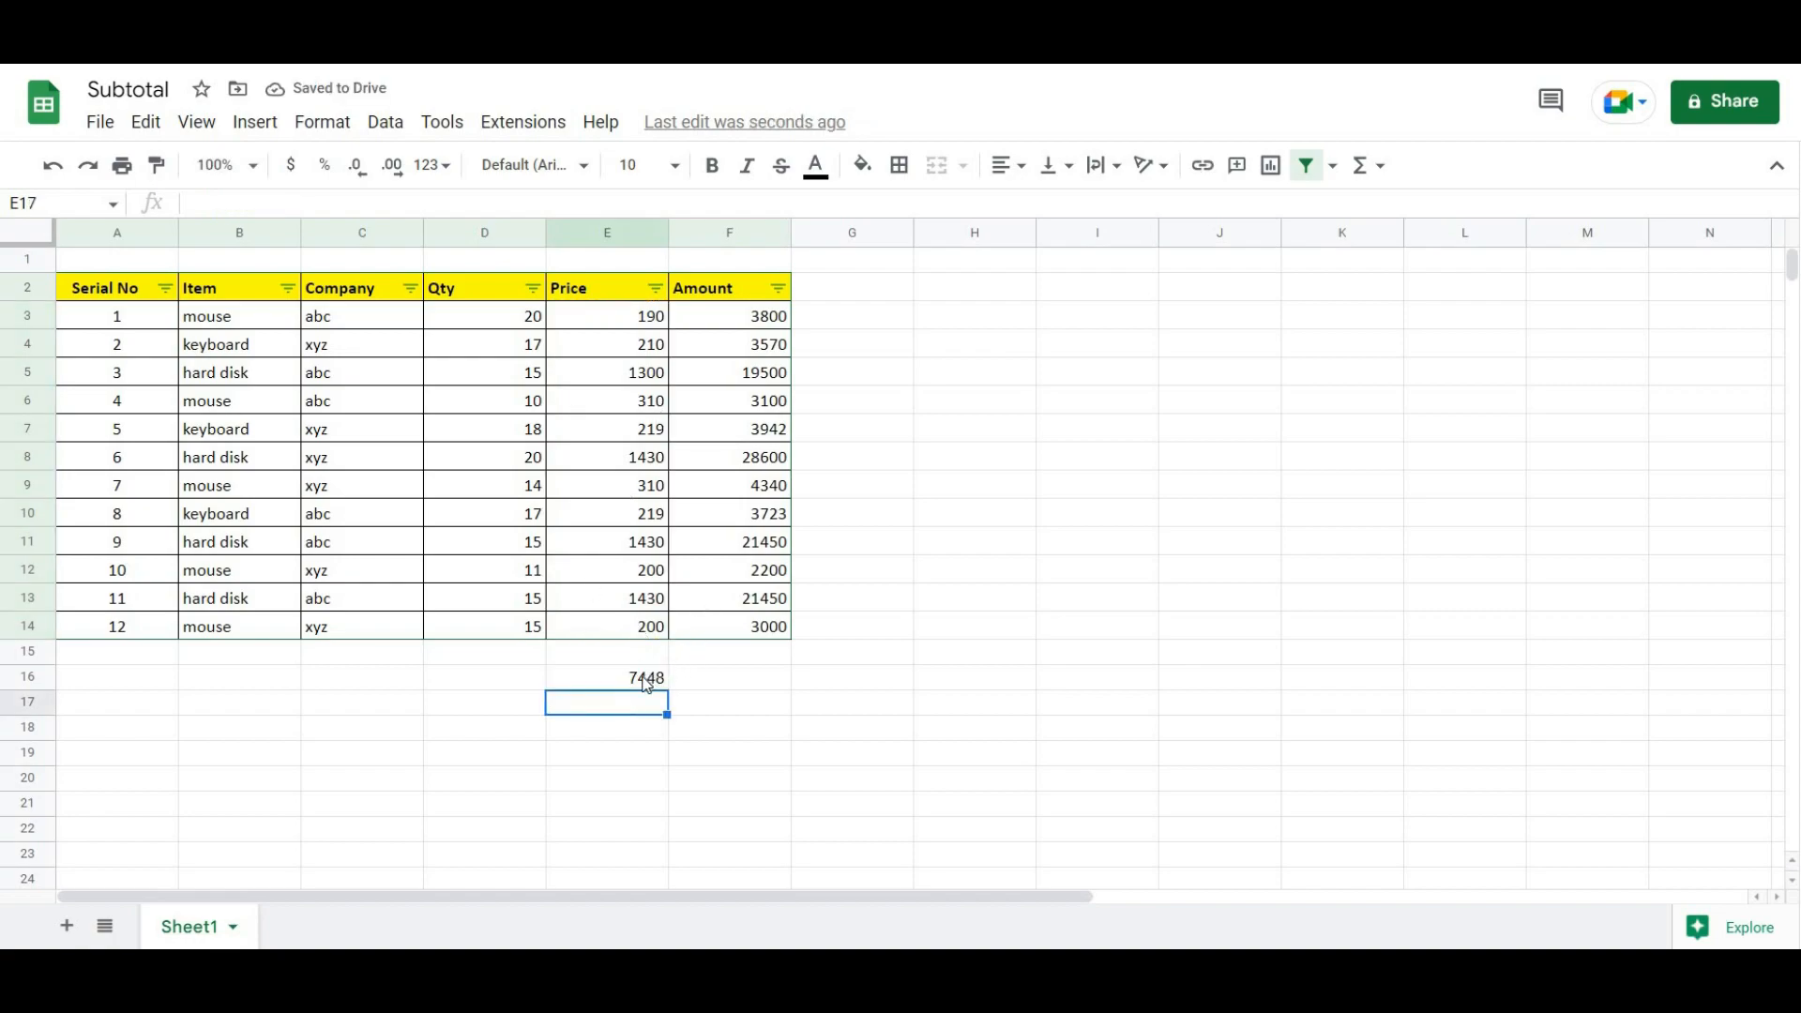
click(647, 683)
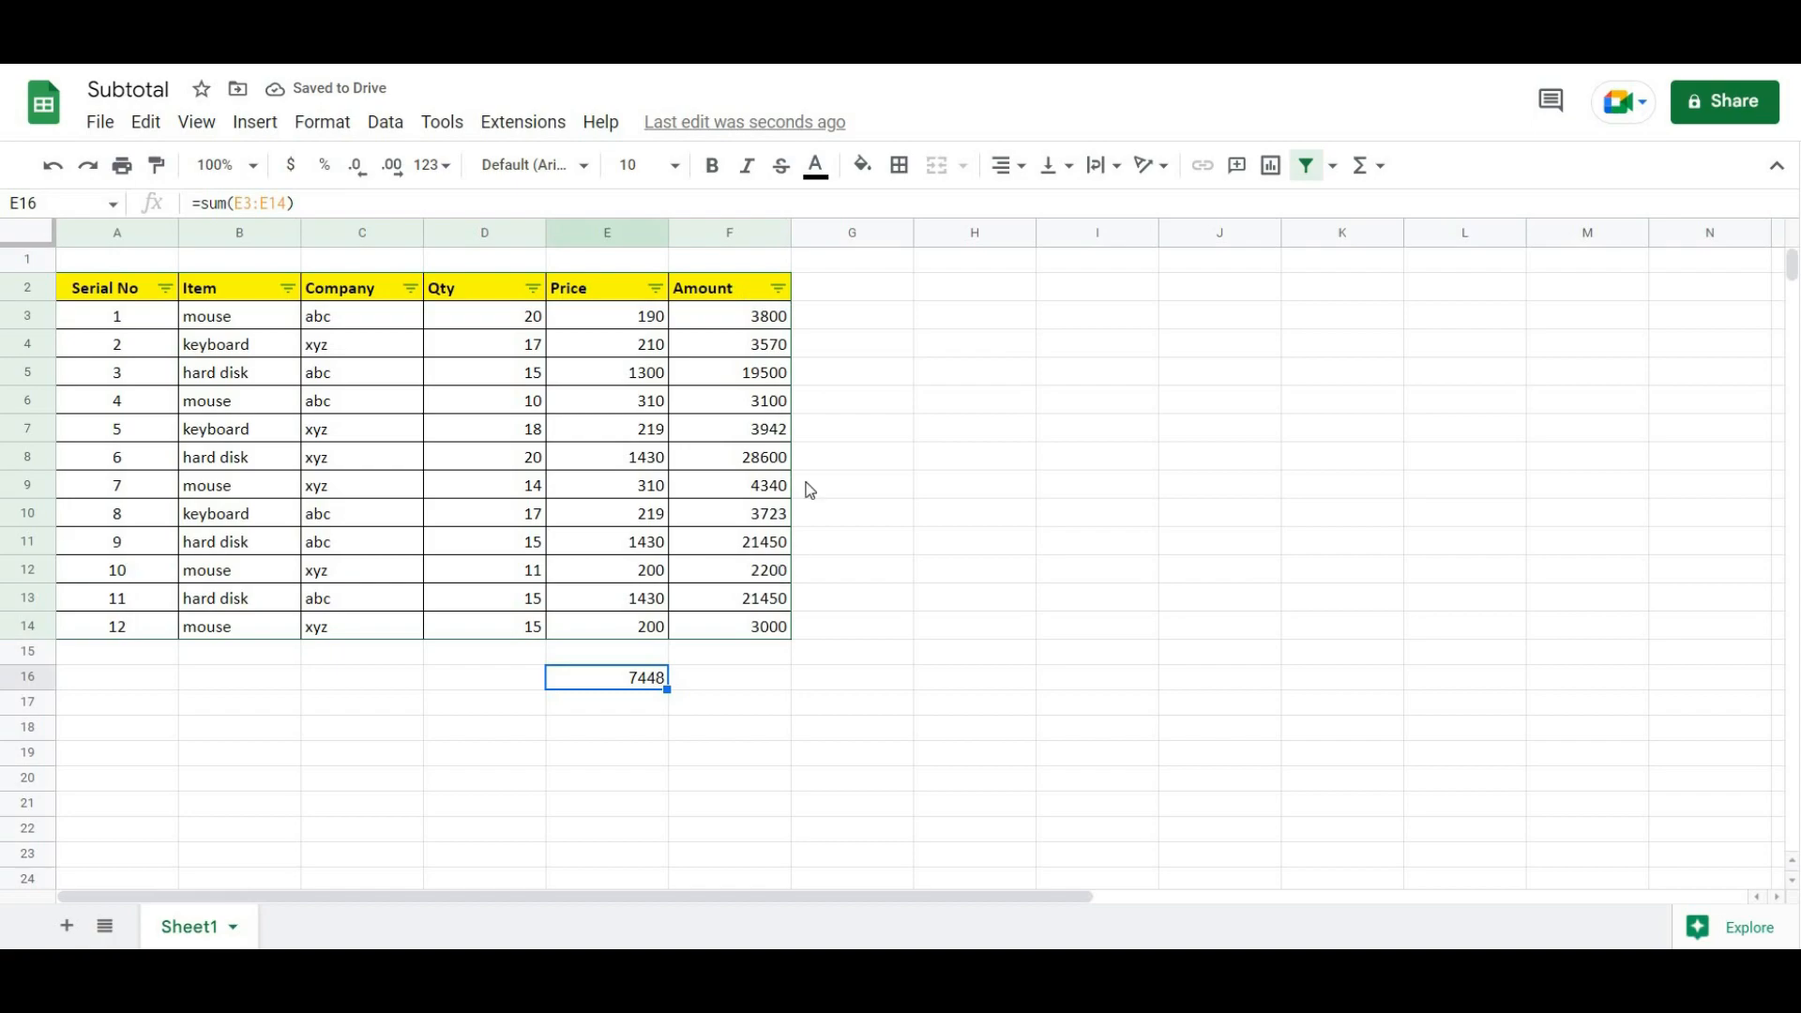
- Total the Amount column in cell F16 with the formula =sum(F3:F14)
click(765, 679)
text(=)
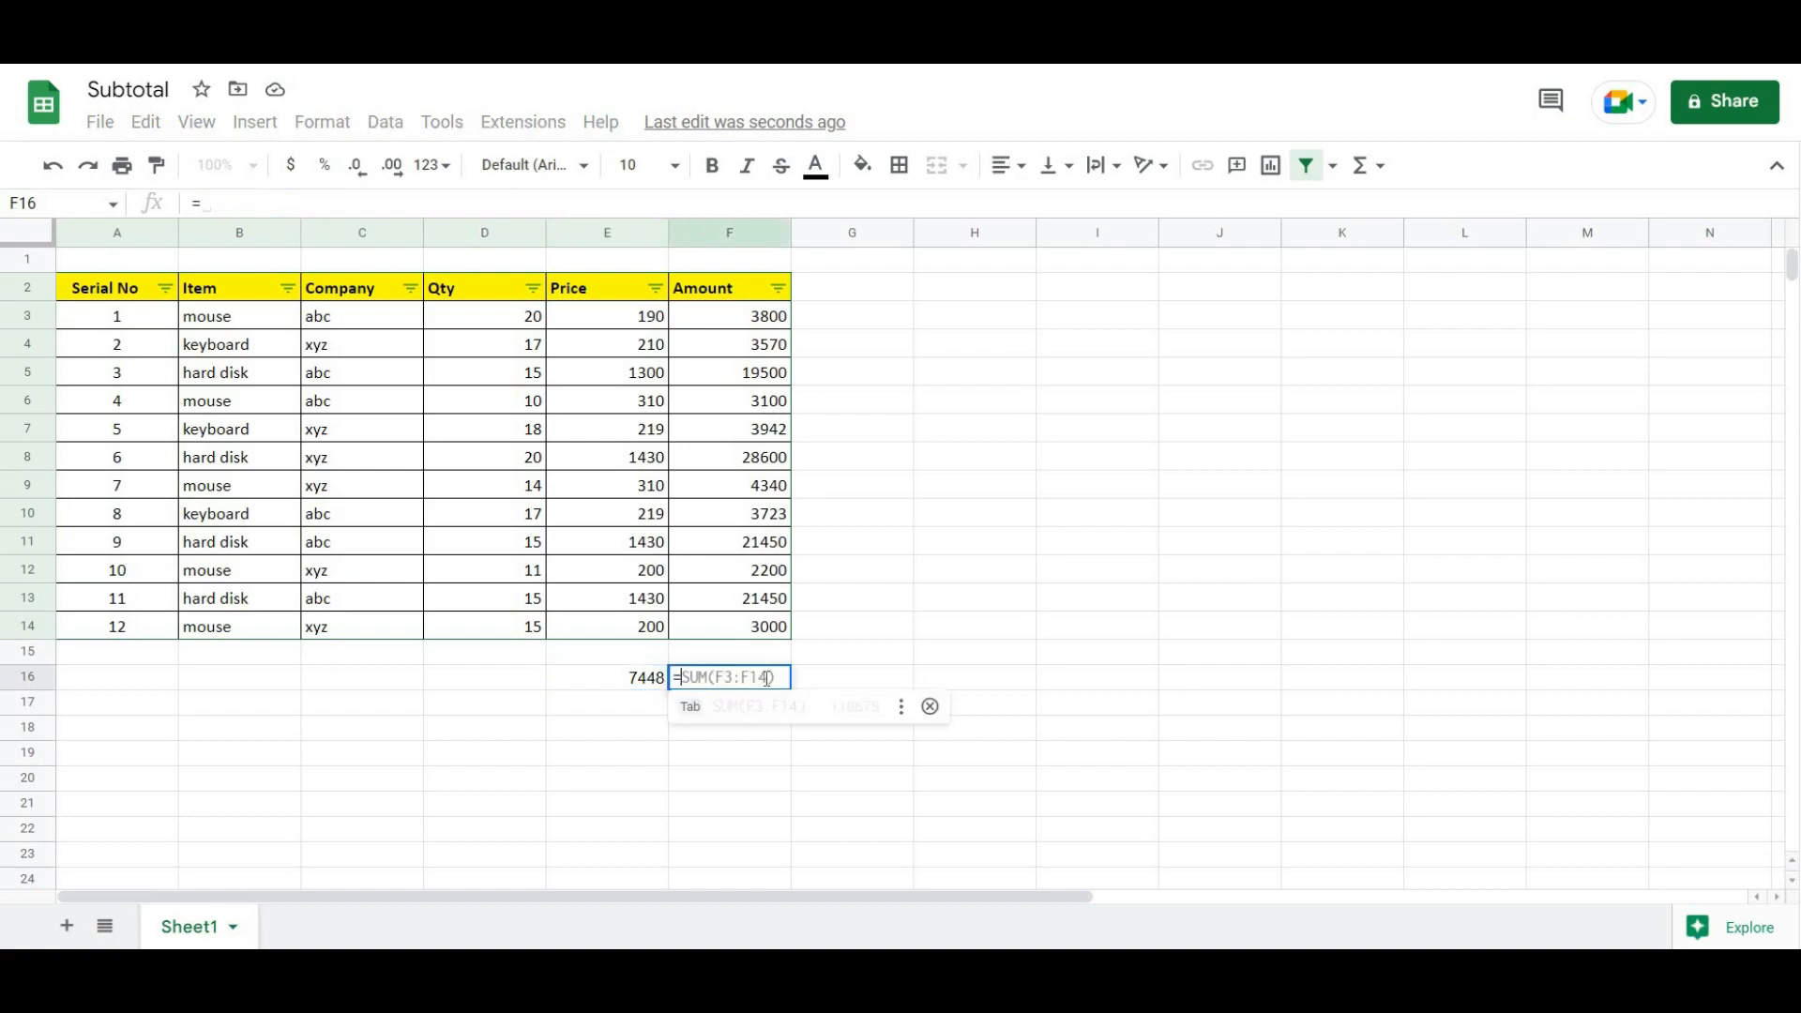
text(sum()
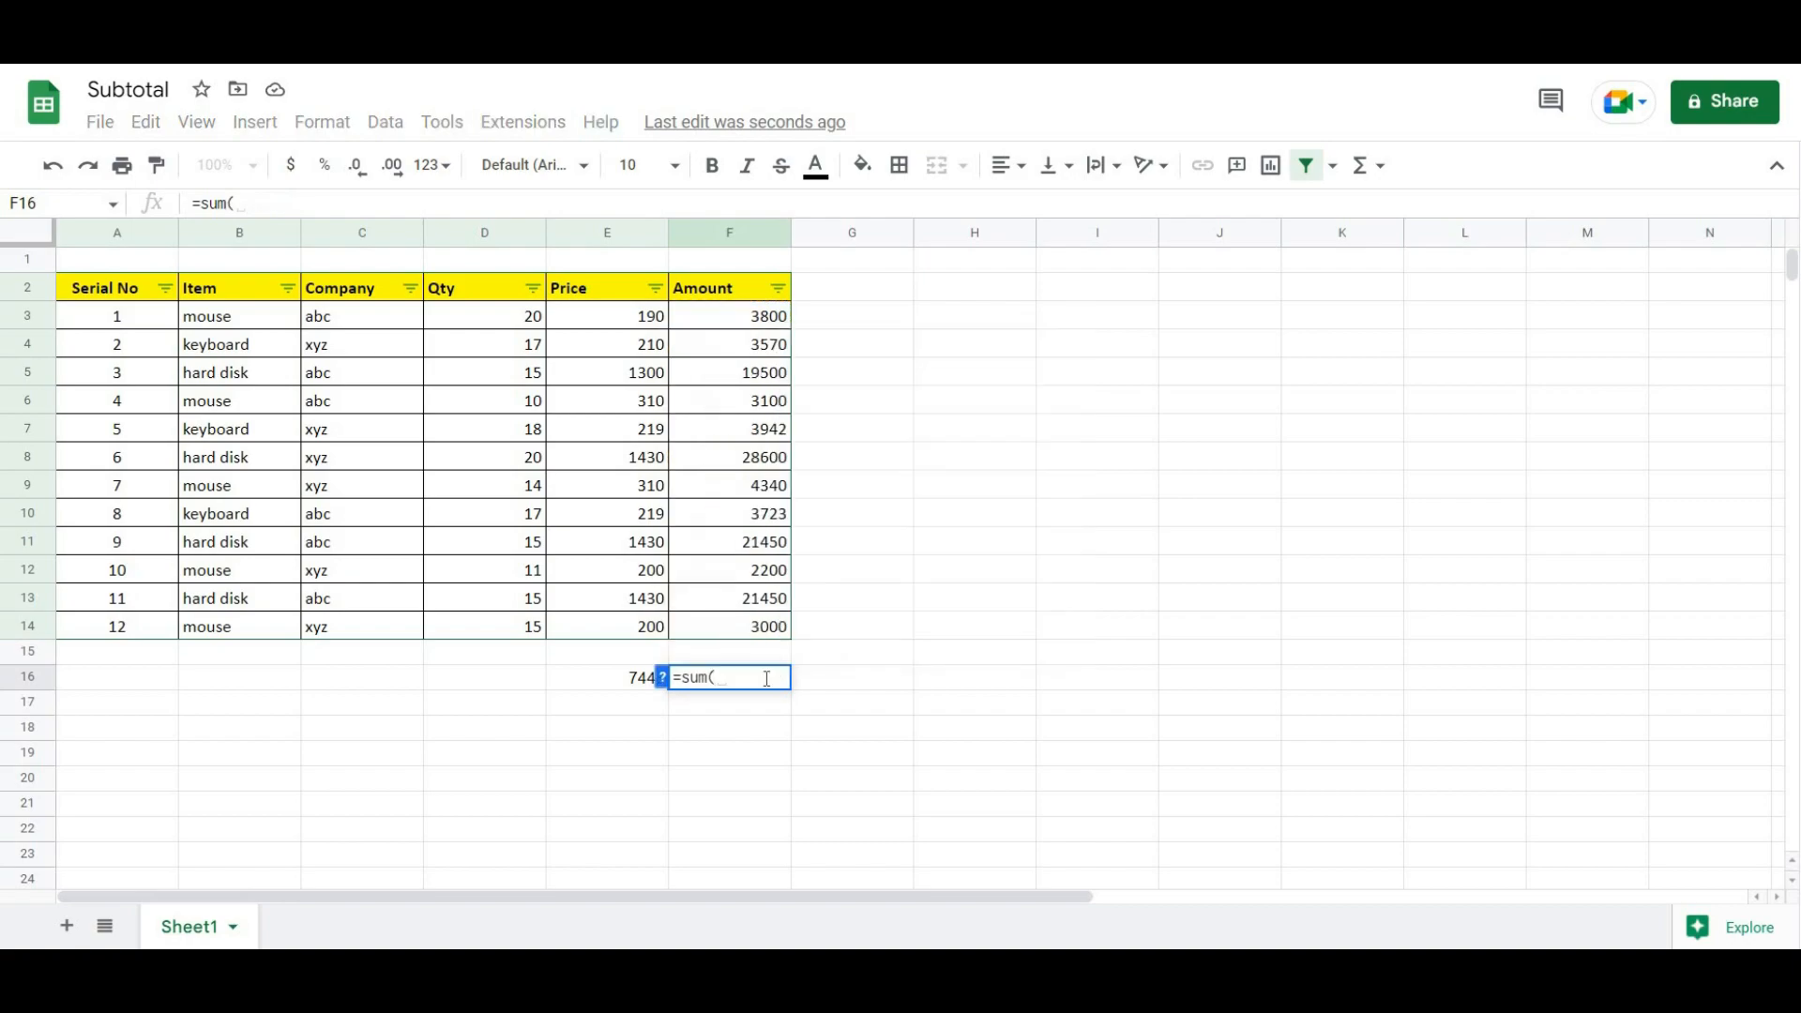
drag(741, 319, 750, 642)
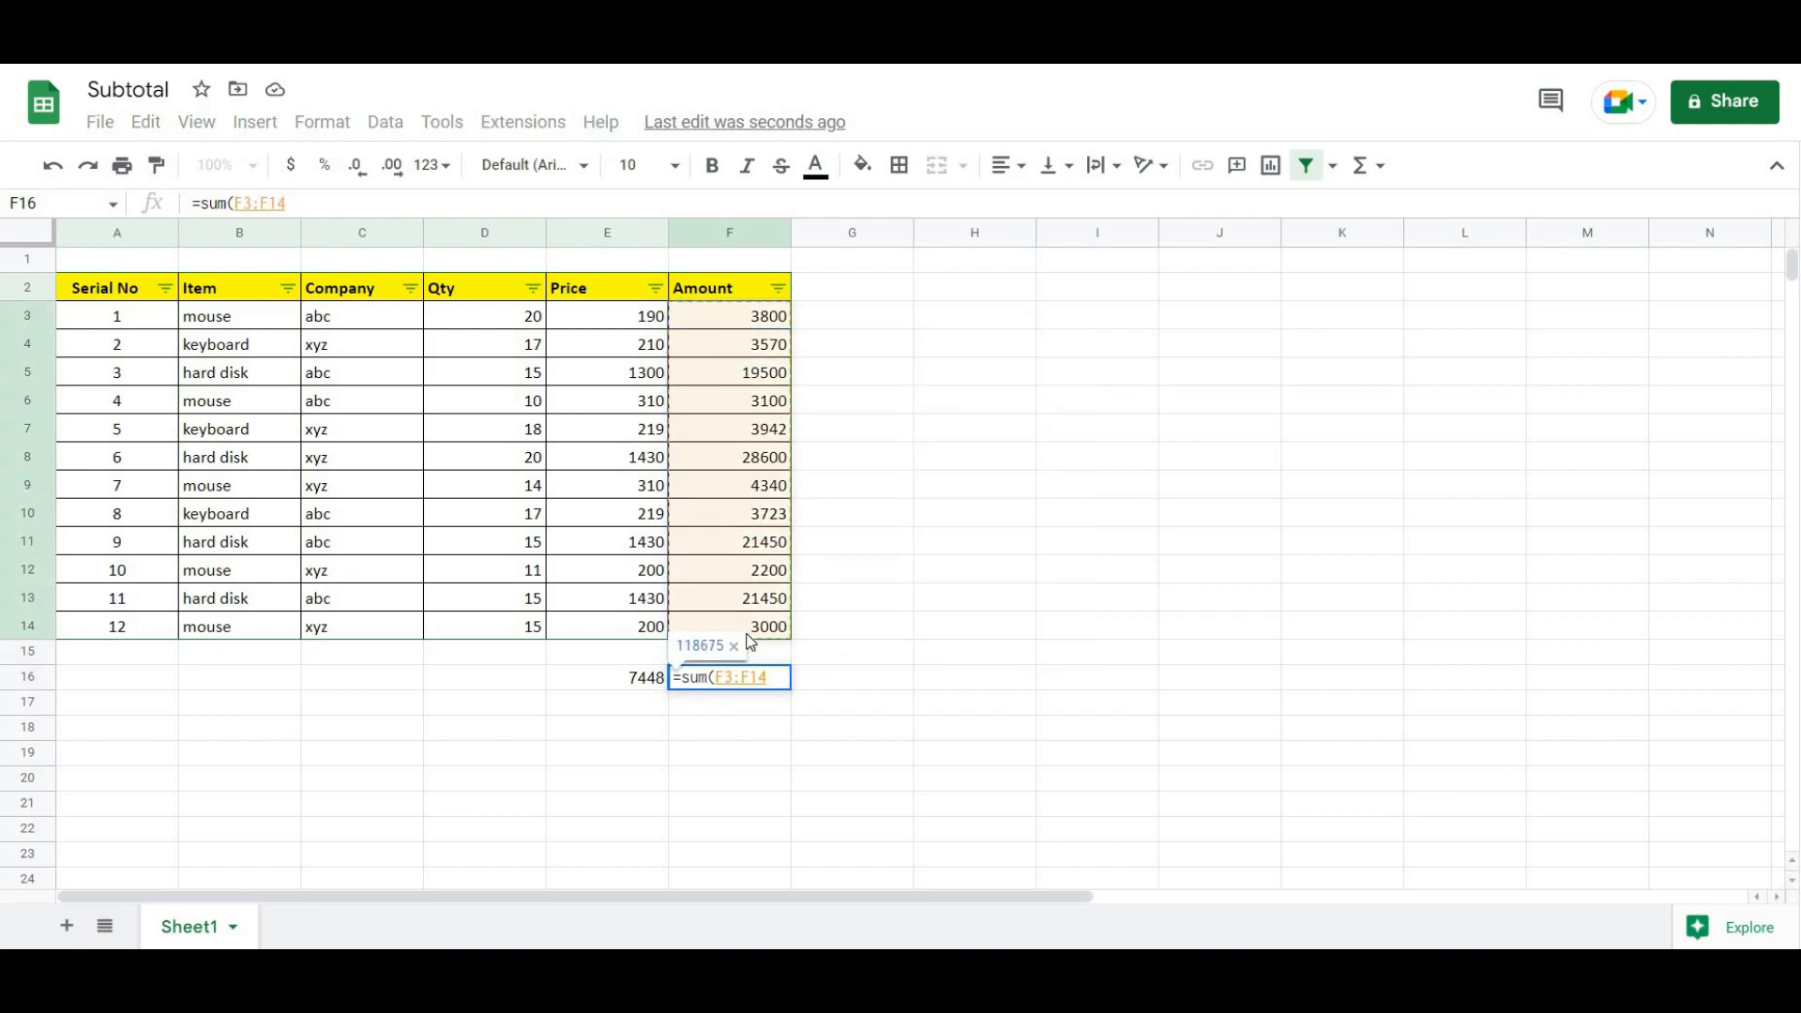
text())
key(Return)
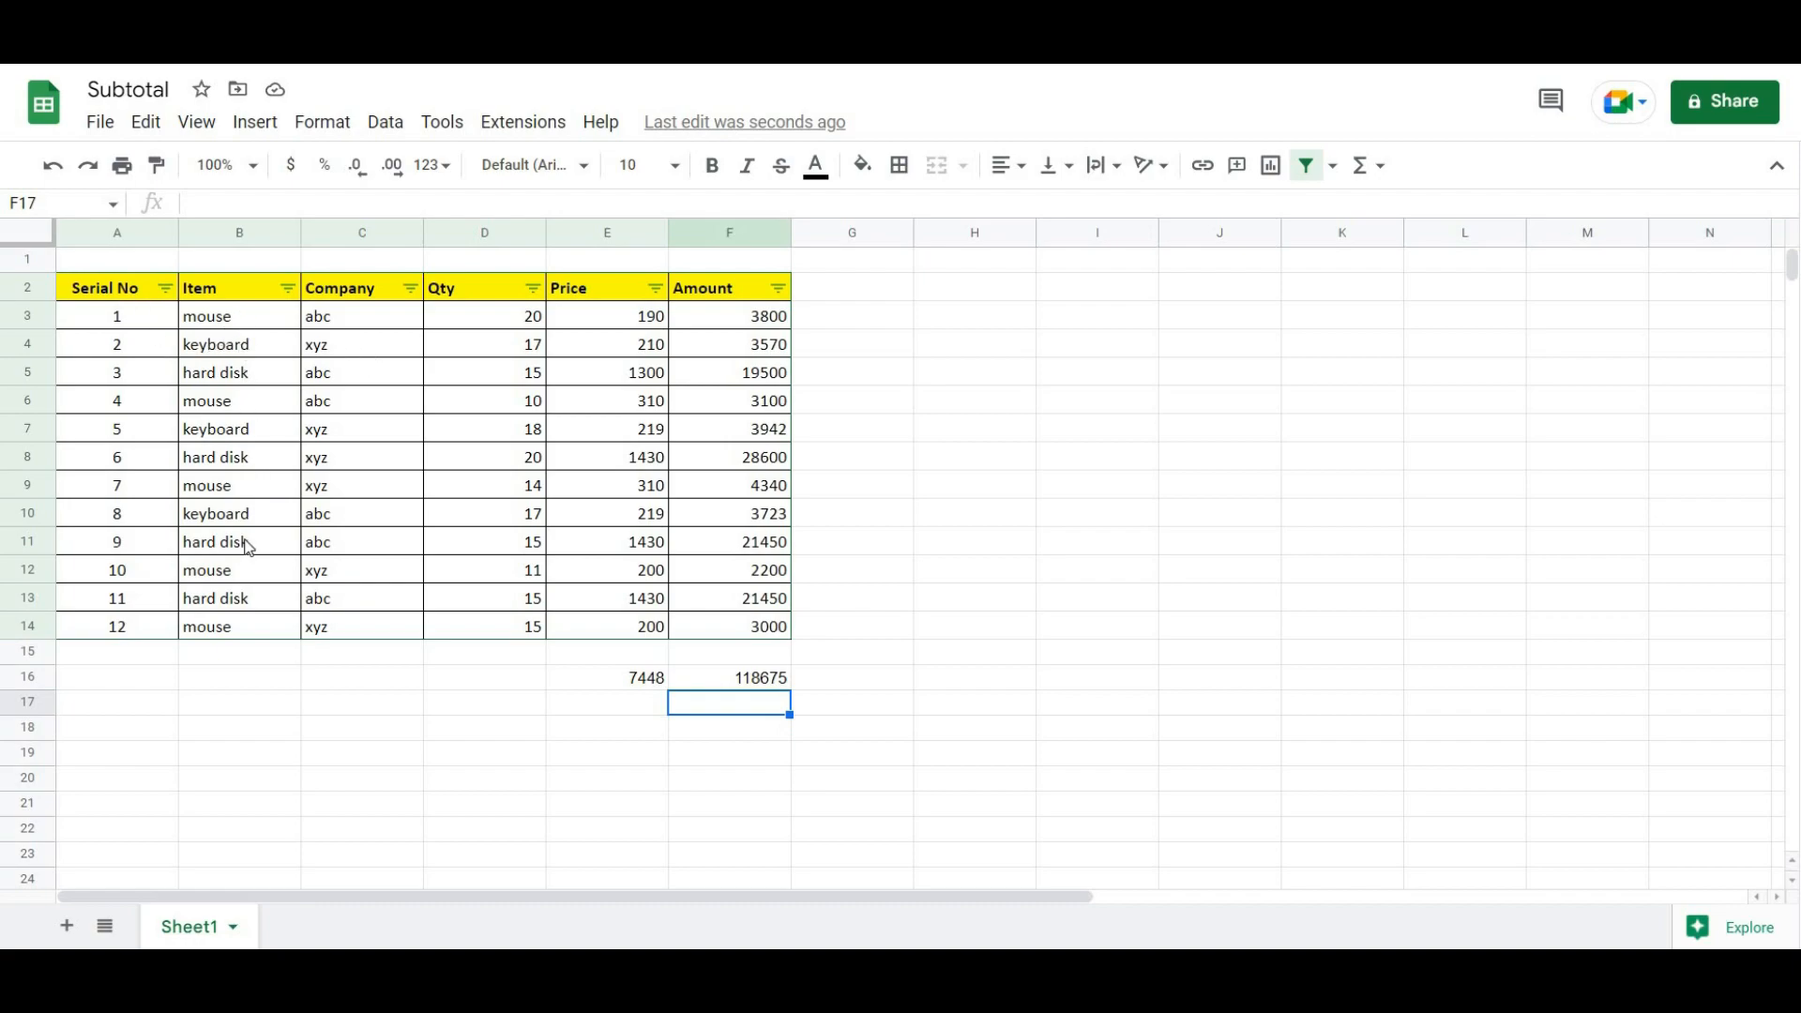
- Filter the Item column to hard disk only by excluding keyboard and mouse
click(288, 289)
click(345, 732)
click(345, 772)
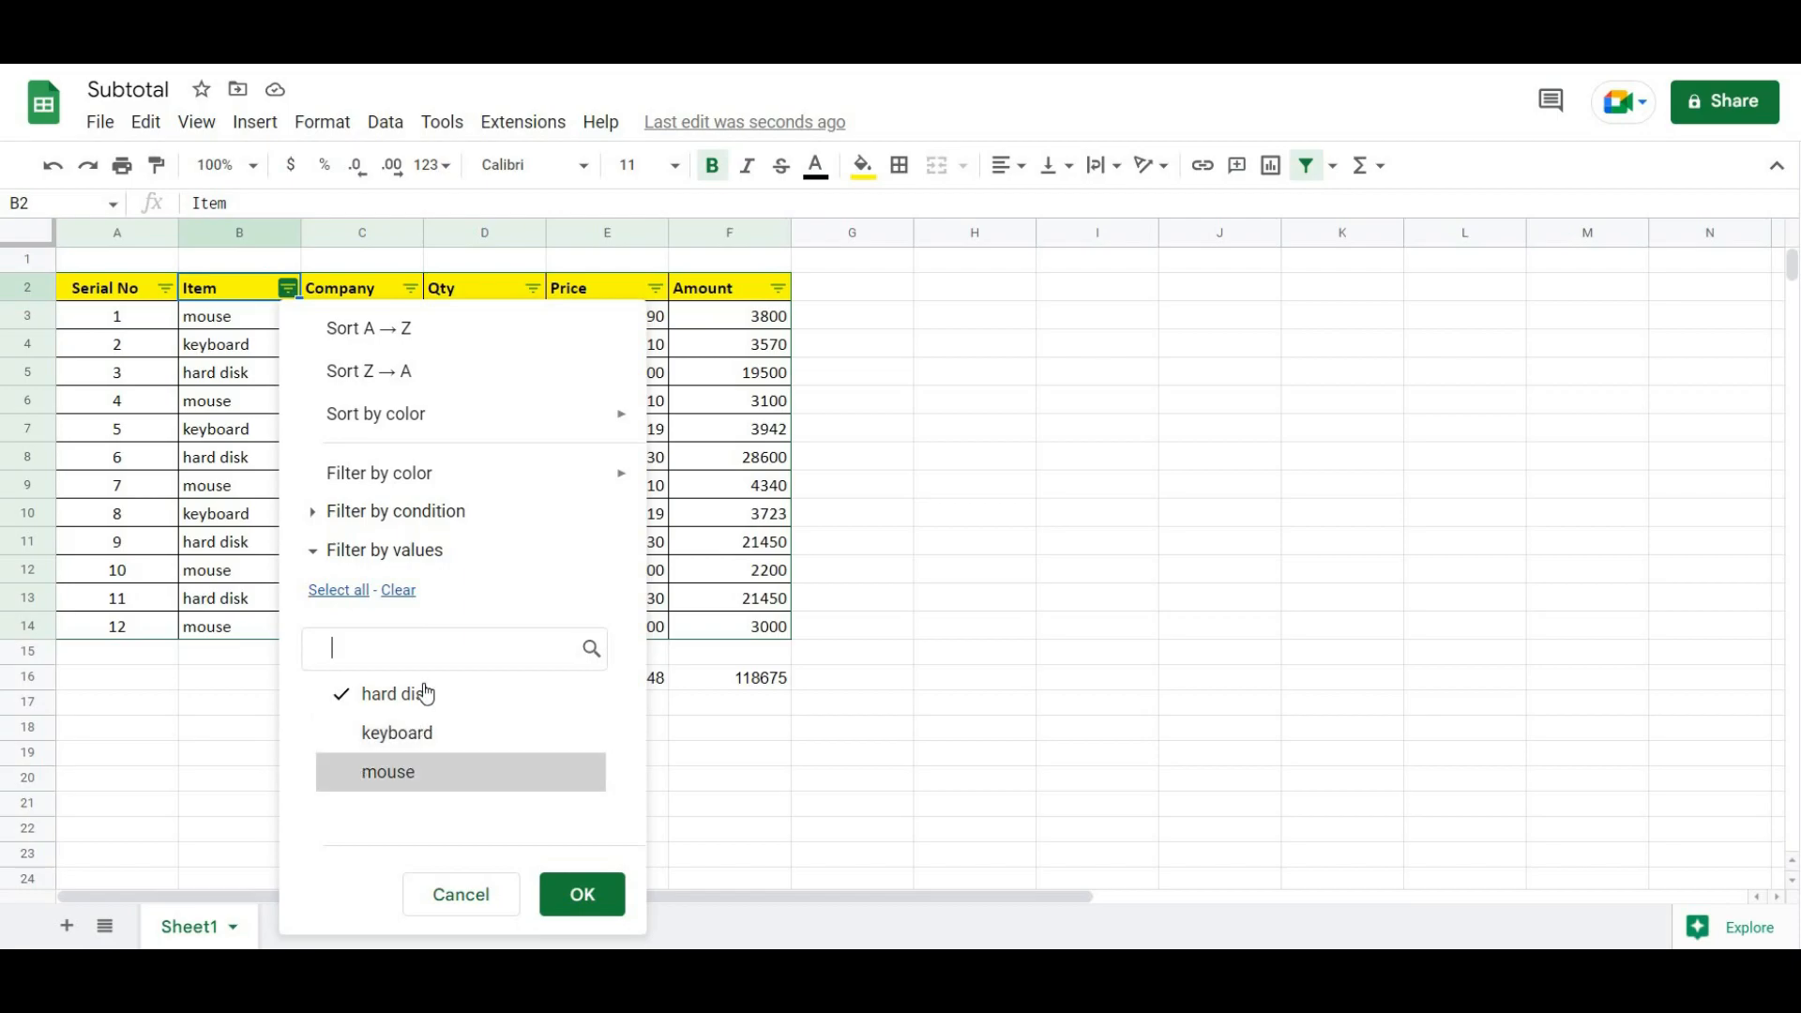
click(583, 915)
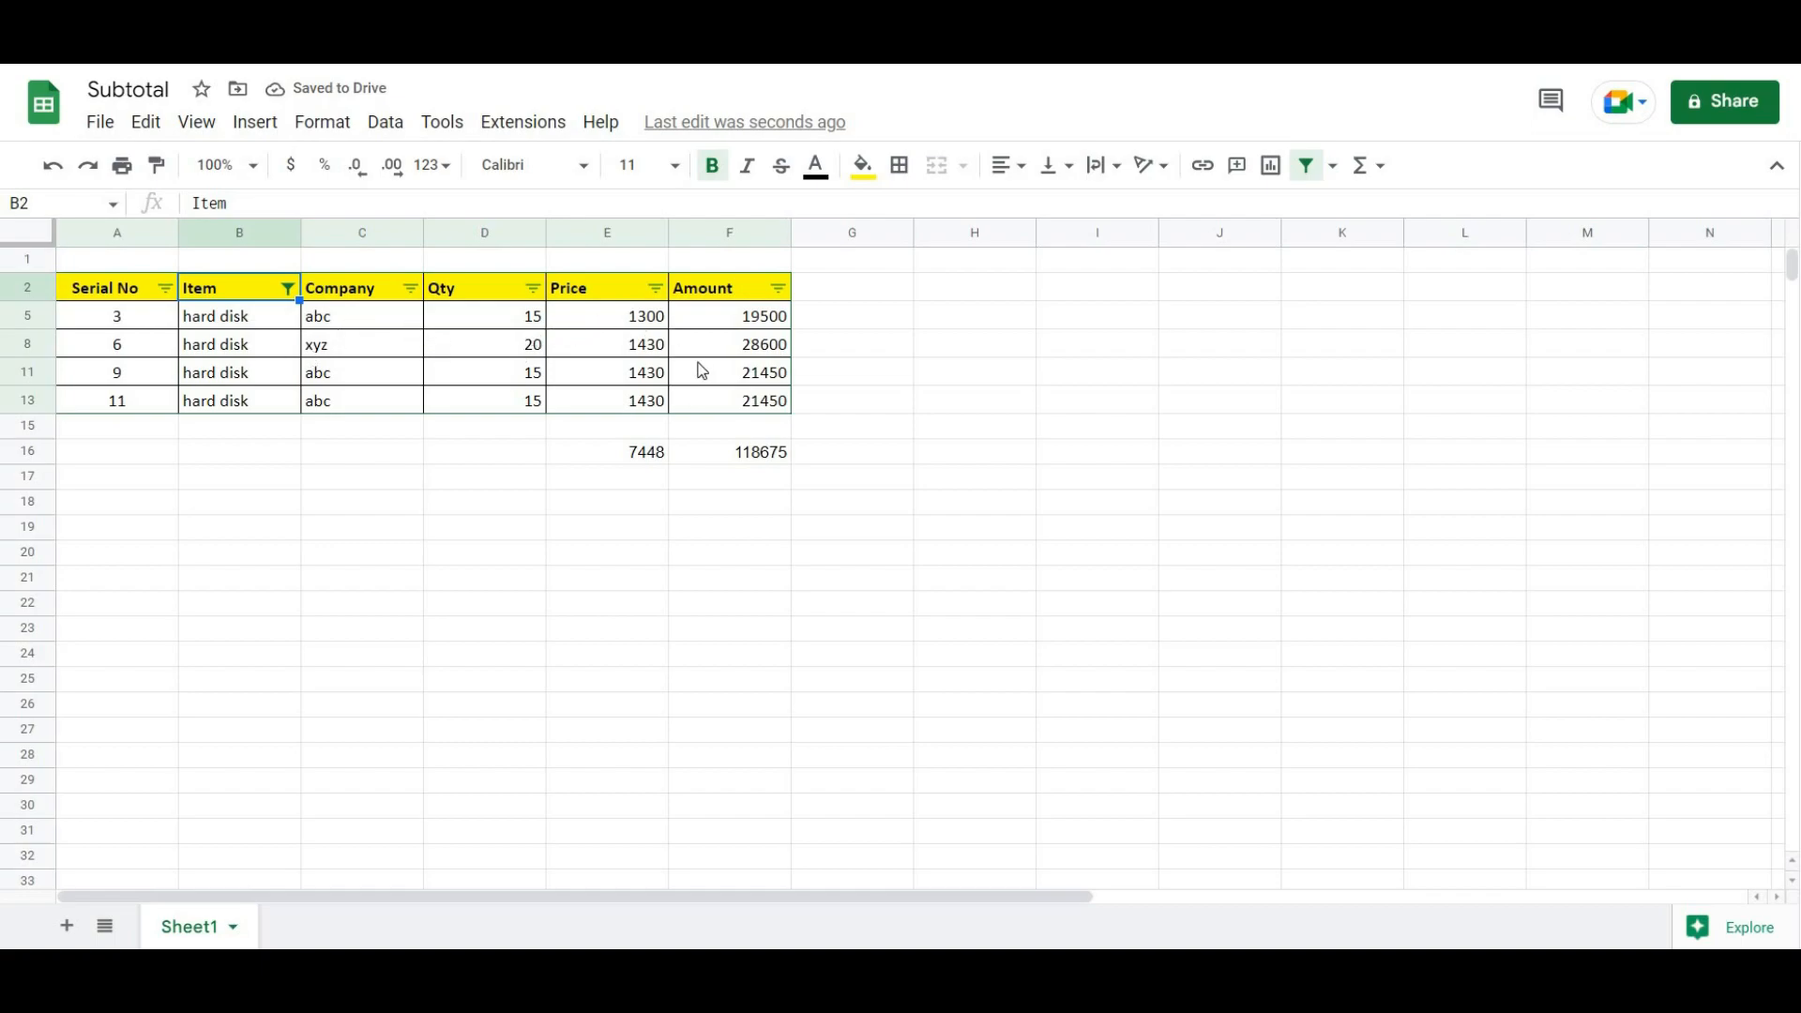
- Compare the SUM totals in E16 and F16 with the selection sum of the filtered hard disk prices in E5:E13
click(650, 459)
key(Right)
click(662, 459)
click(723, 460)
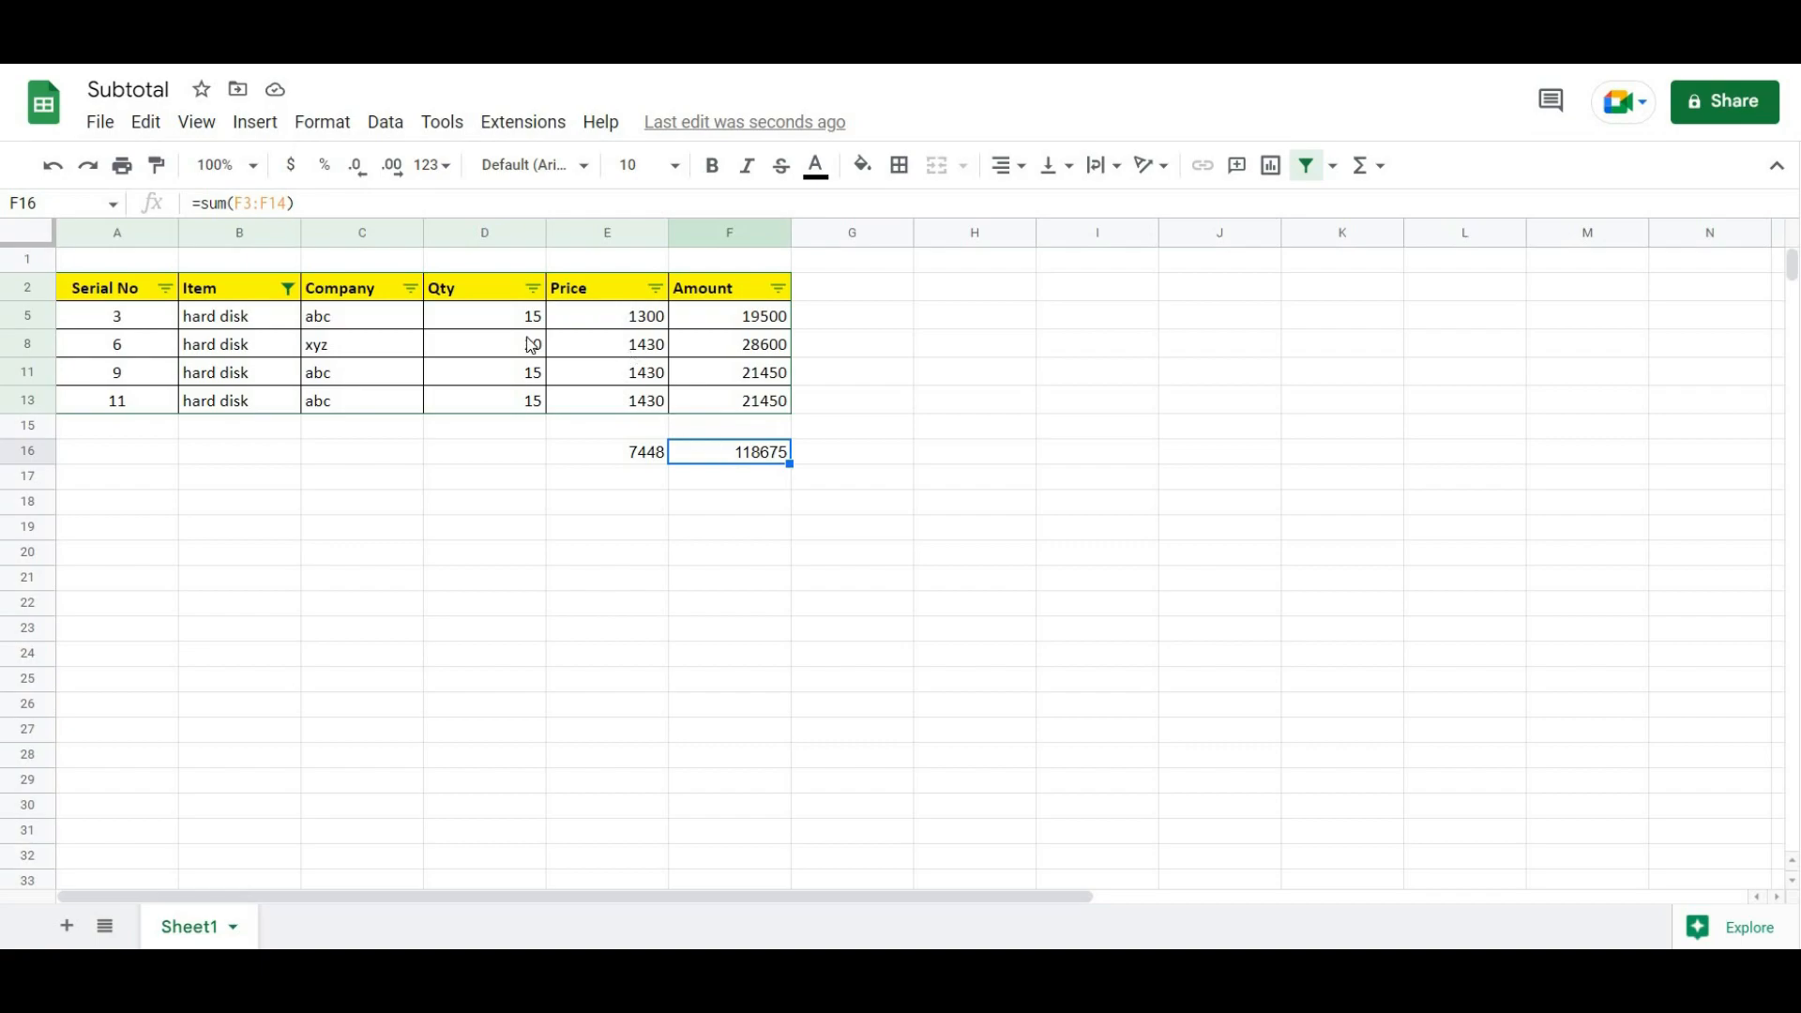
drag(615, 323, 623, 409)
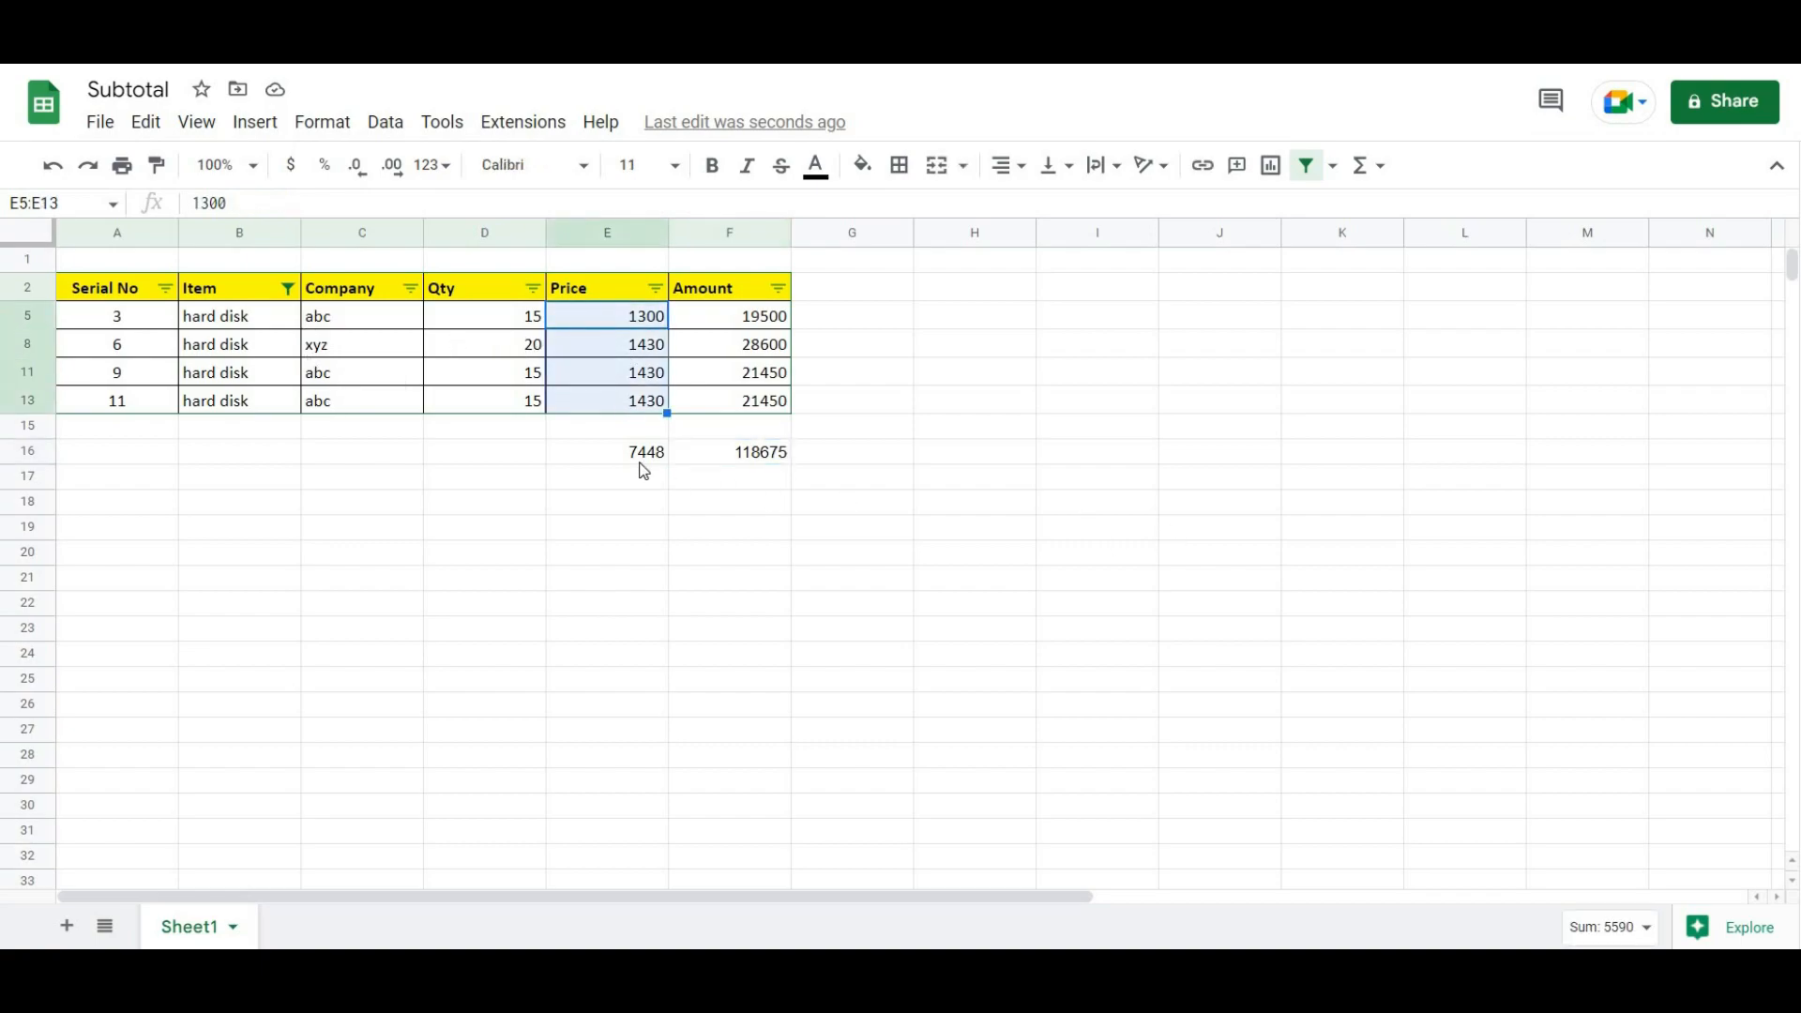
click(1635, 934)
click(1638, 927)
click(1639, 936)
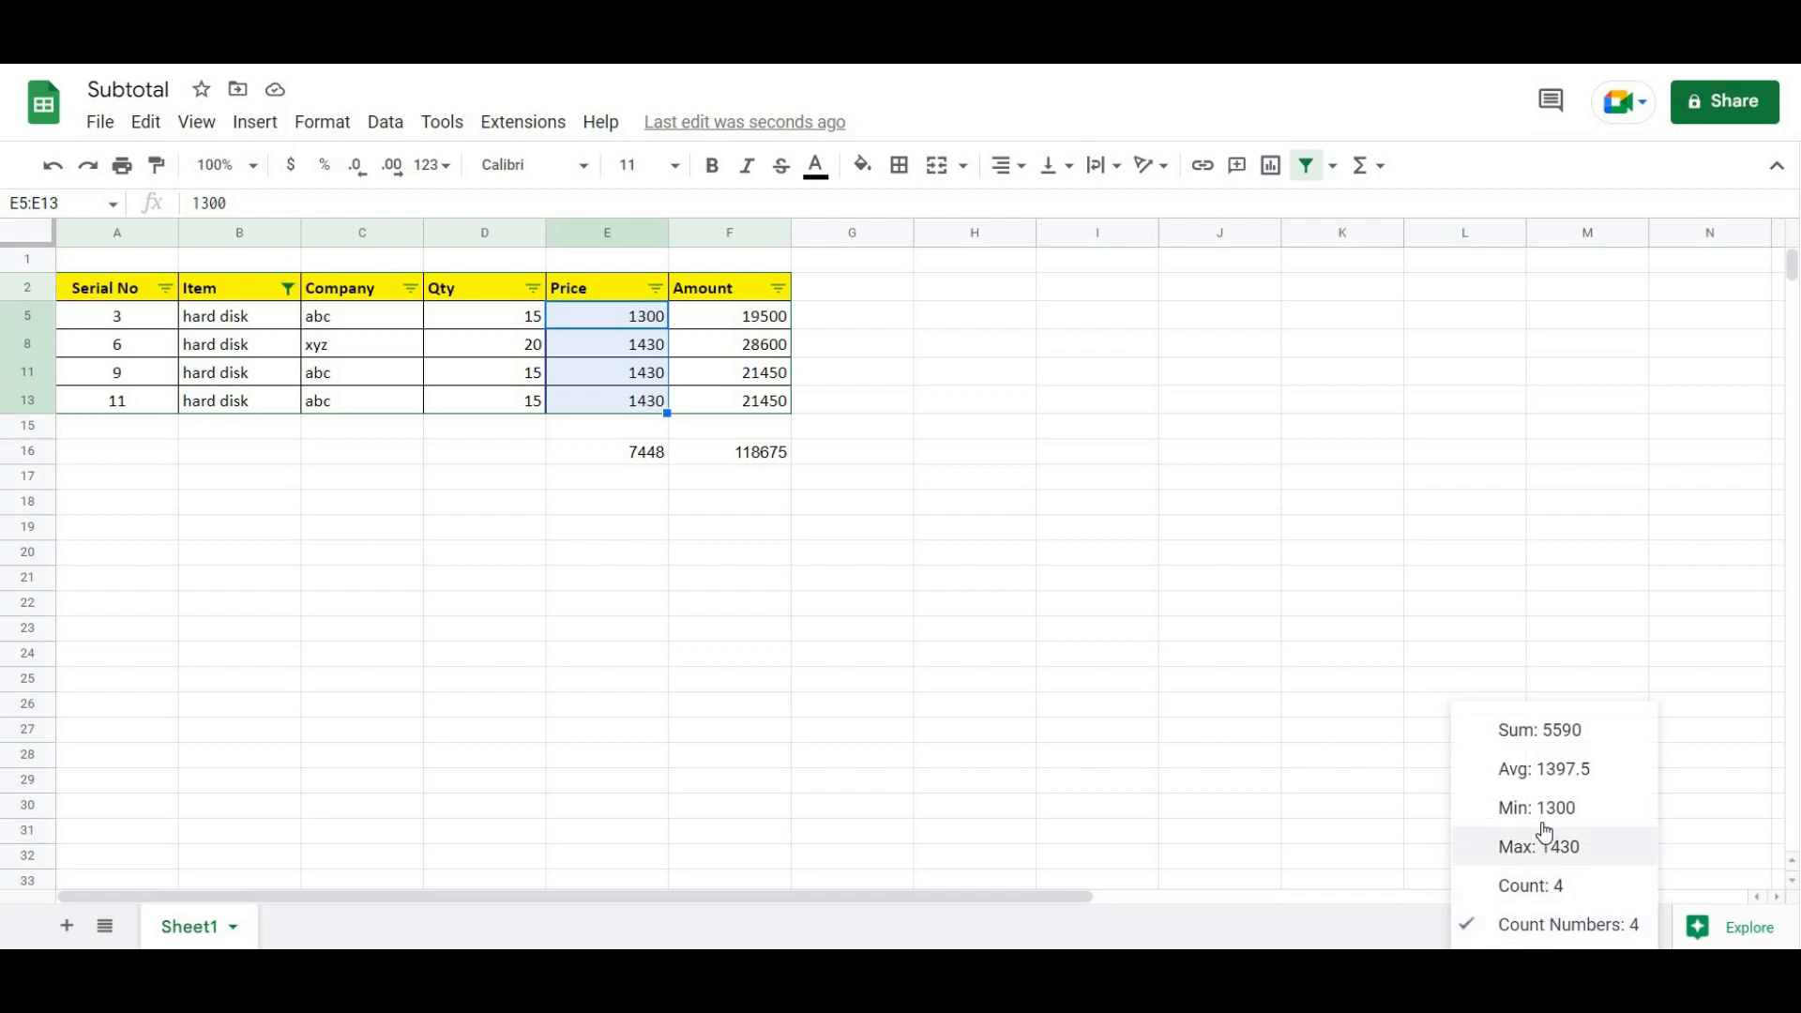
click(1539, 729)
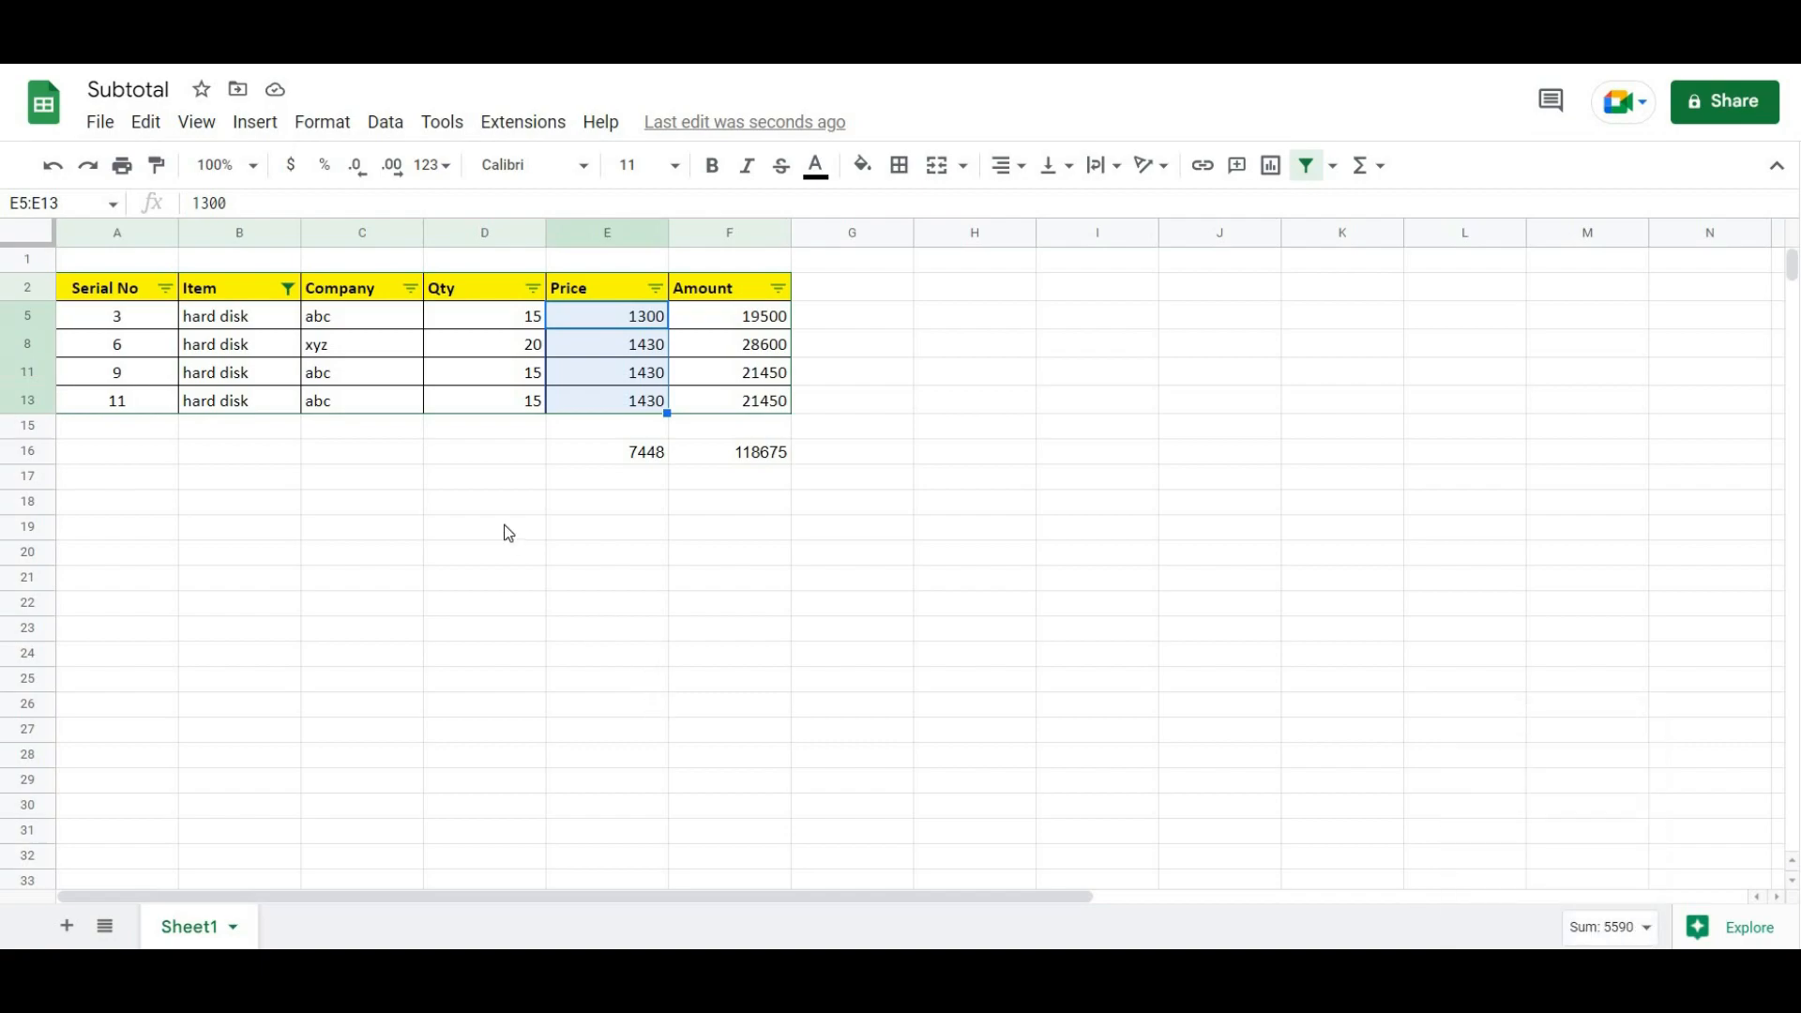
click(726, 459)
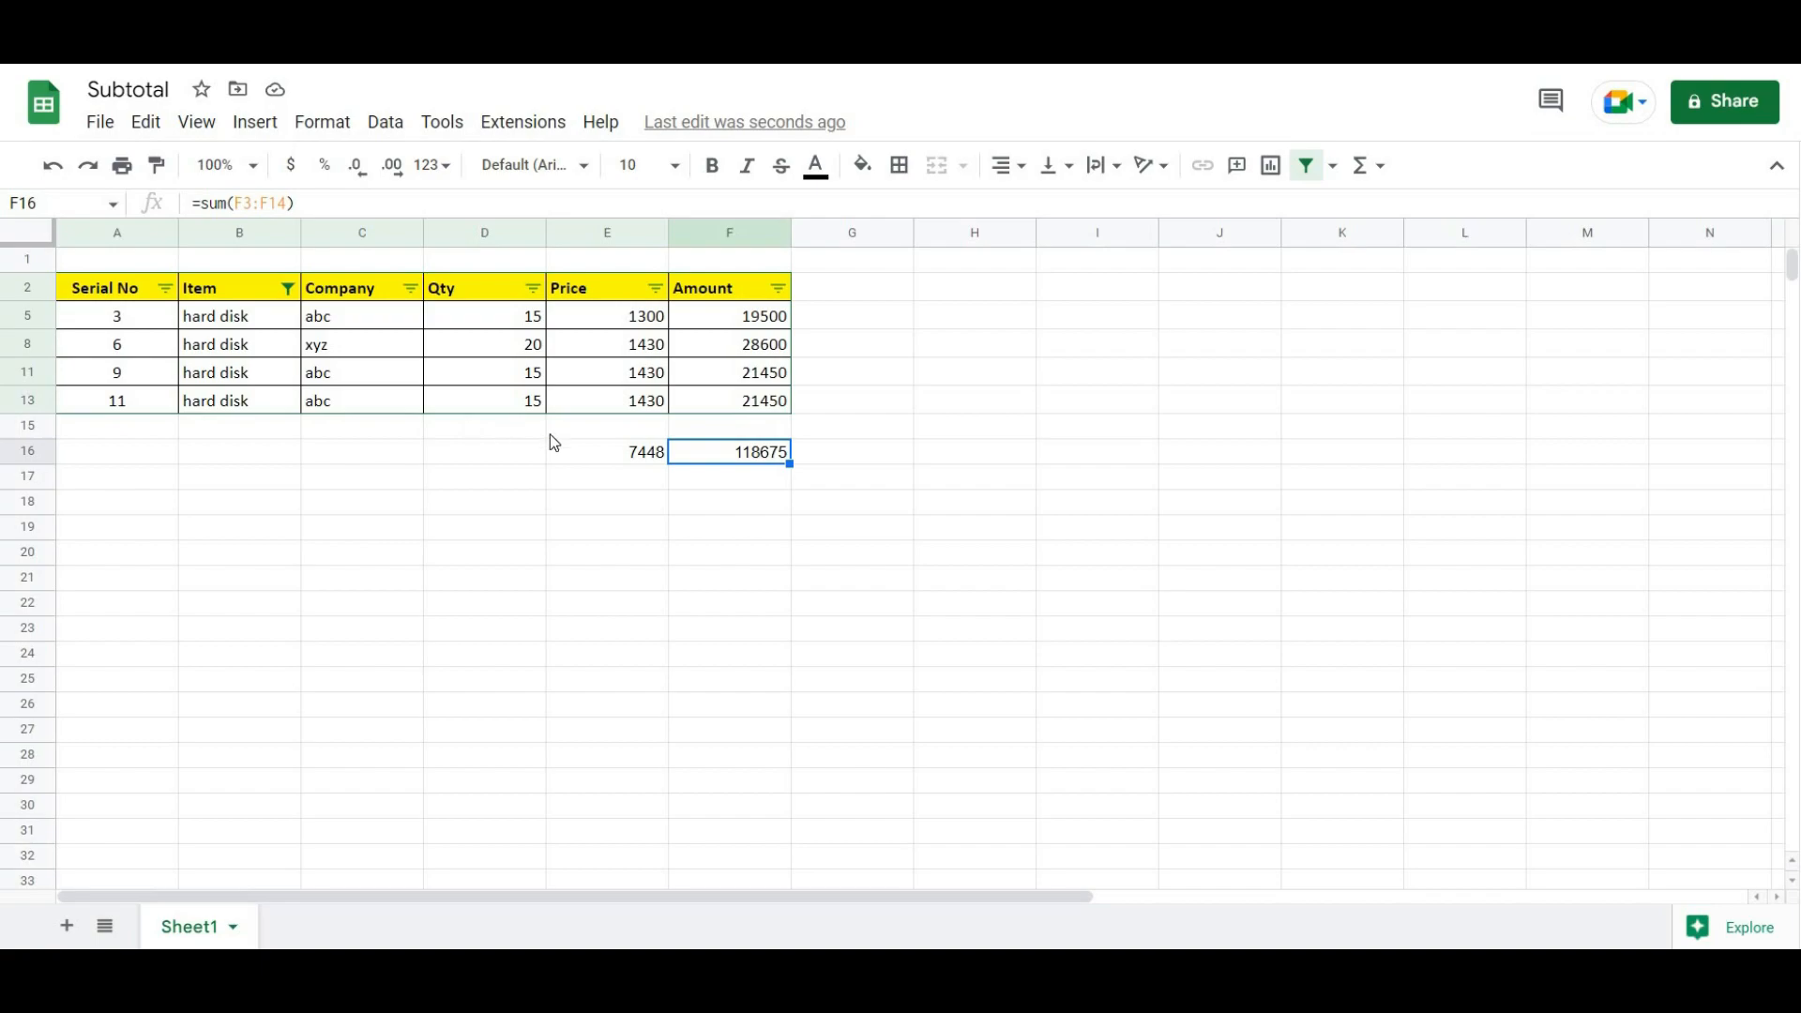
click(657, 460)
click(691, 455)
click(649, 458)
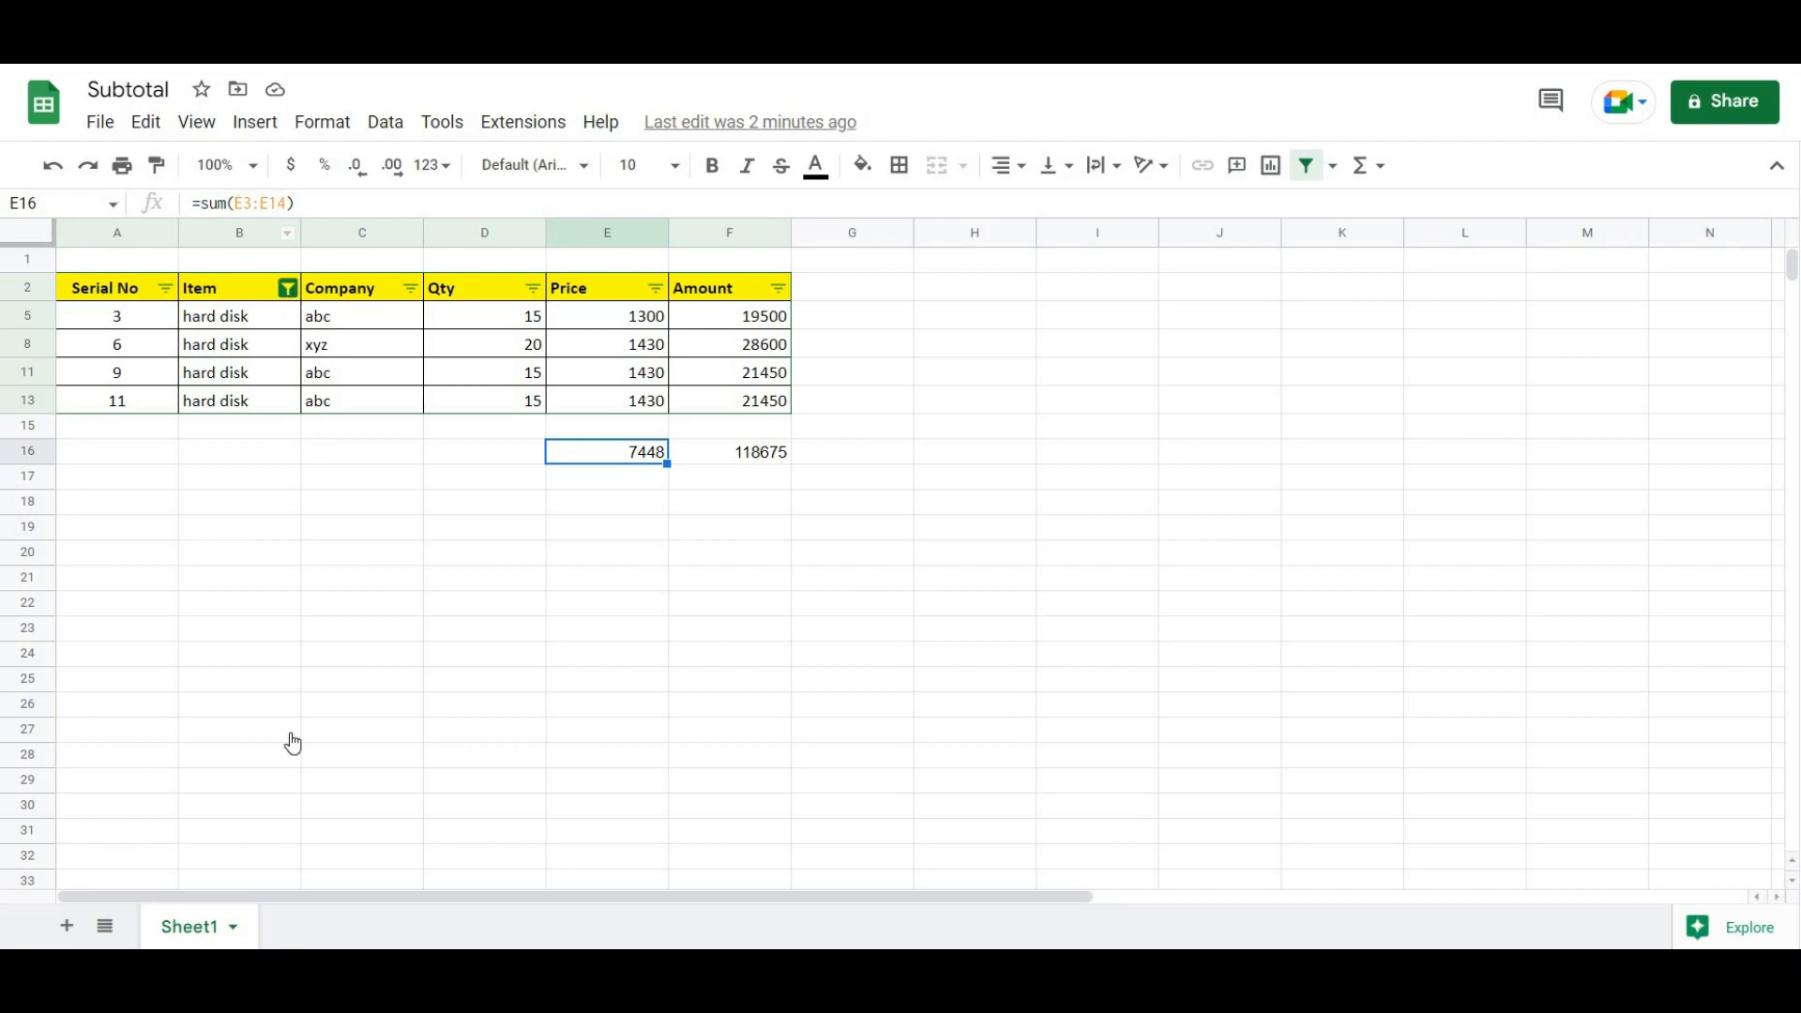
- Include keyboard and mouse in the Item filter again to show all rows
click(288, 288)
click(375, 736)
click(582, 901)
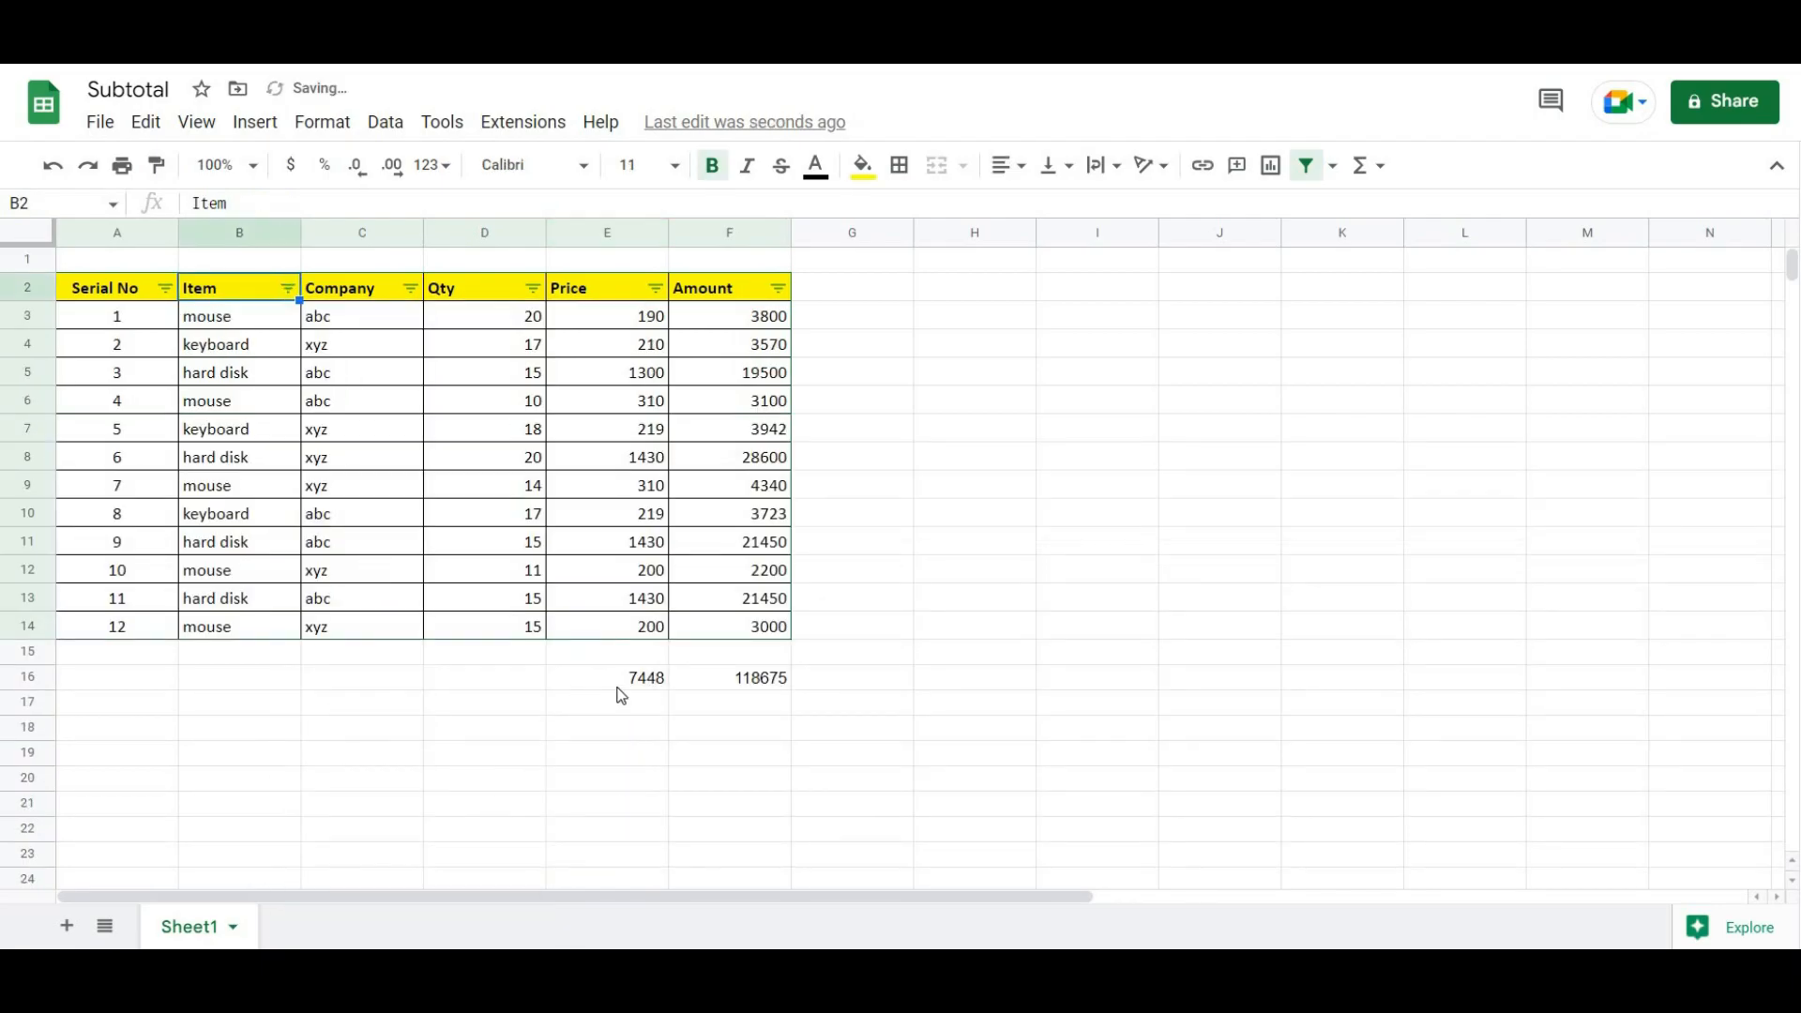
- Delete the SUM formulas from cells E16 and F16
click(619, 680)
key(Delete)
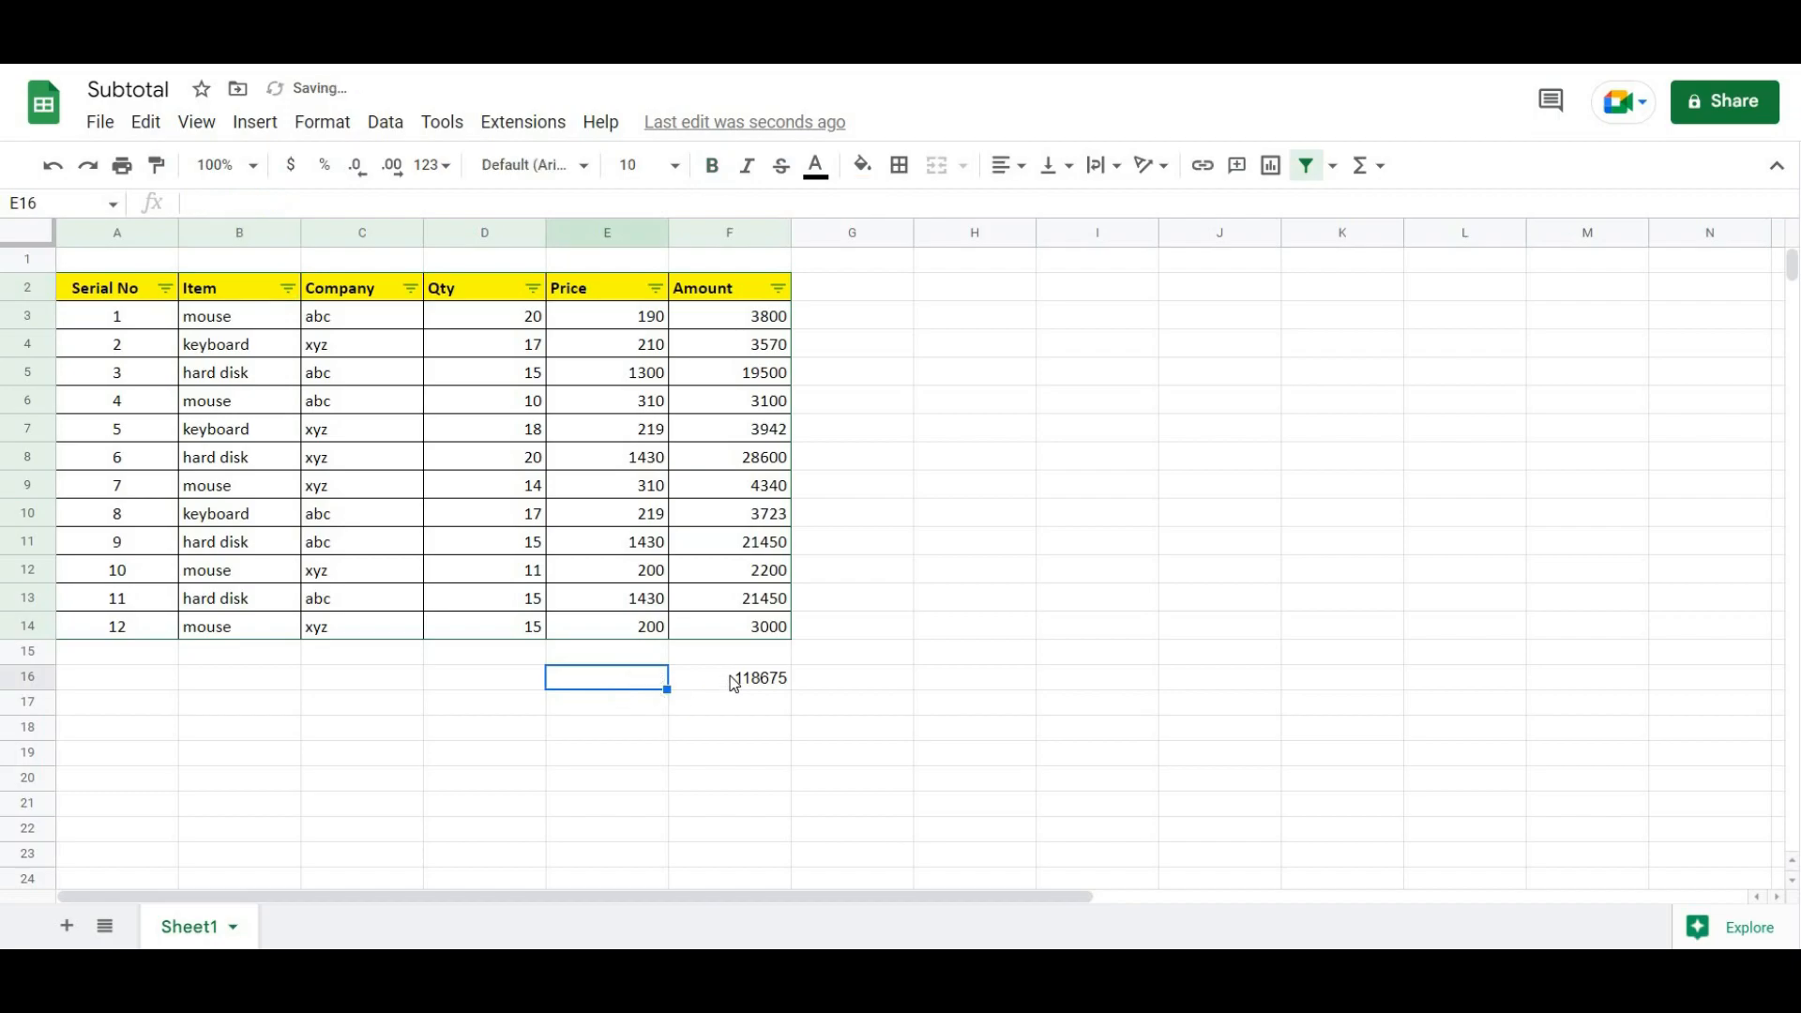
click(731, 679)
key(Delete)
- Start a SUBTOTAL formula in cell E16 and open the function's help to review its function codes
click(640, 686)
text(=subto)
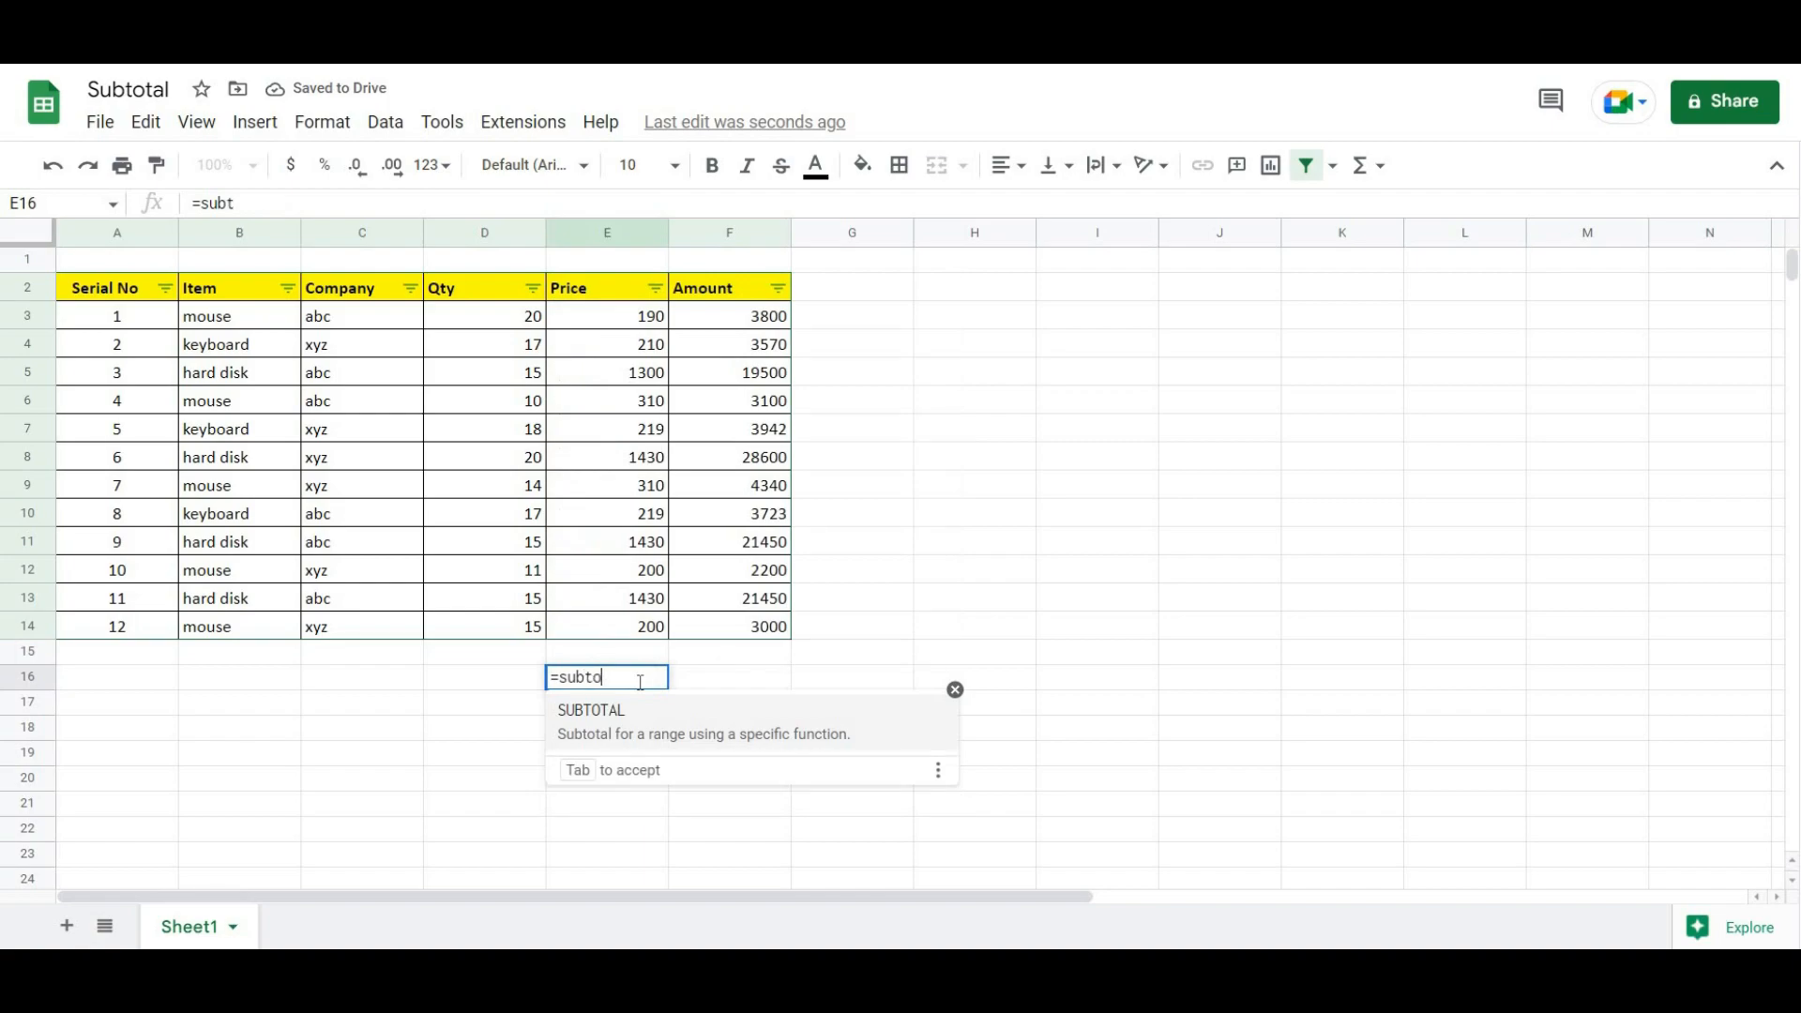
text(tal()
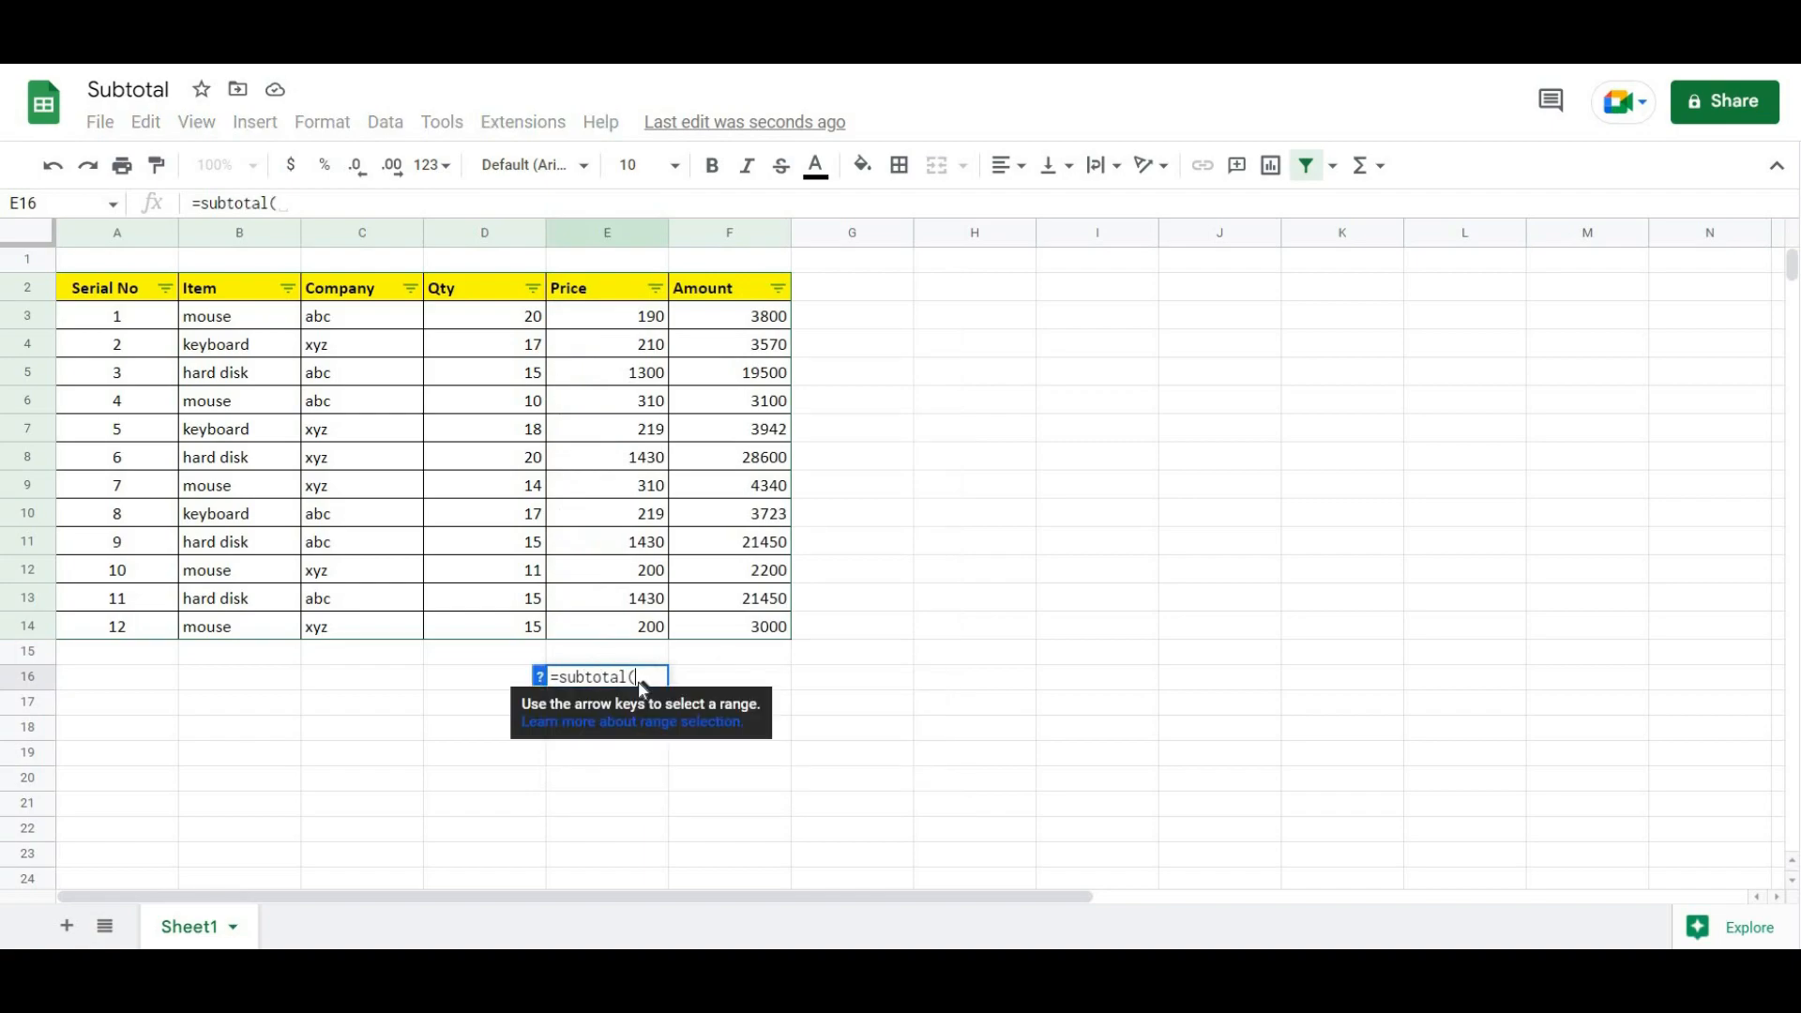
click(539, 676)
scroll(684, 414, down, 2)
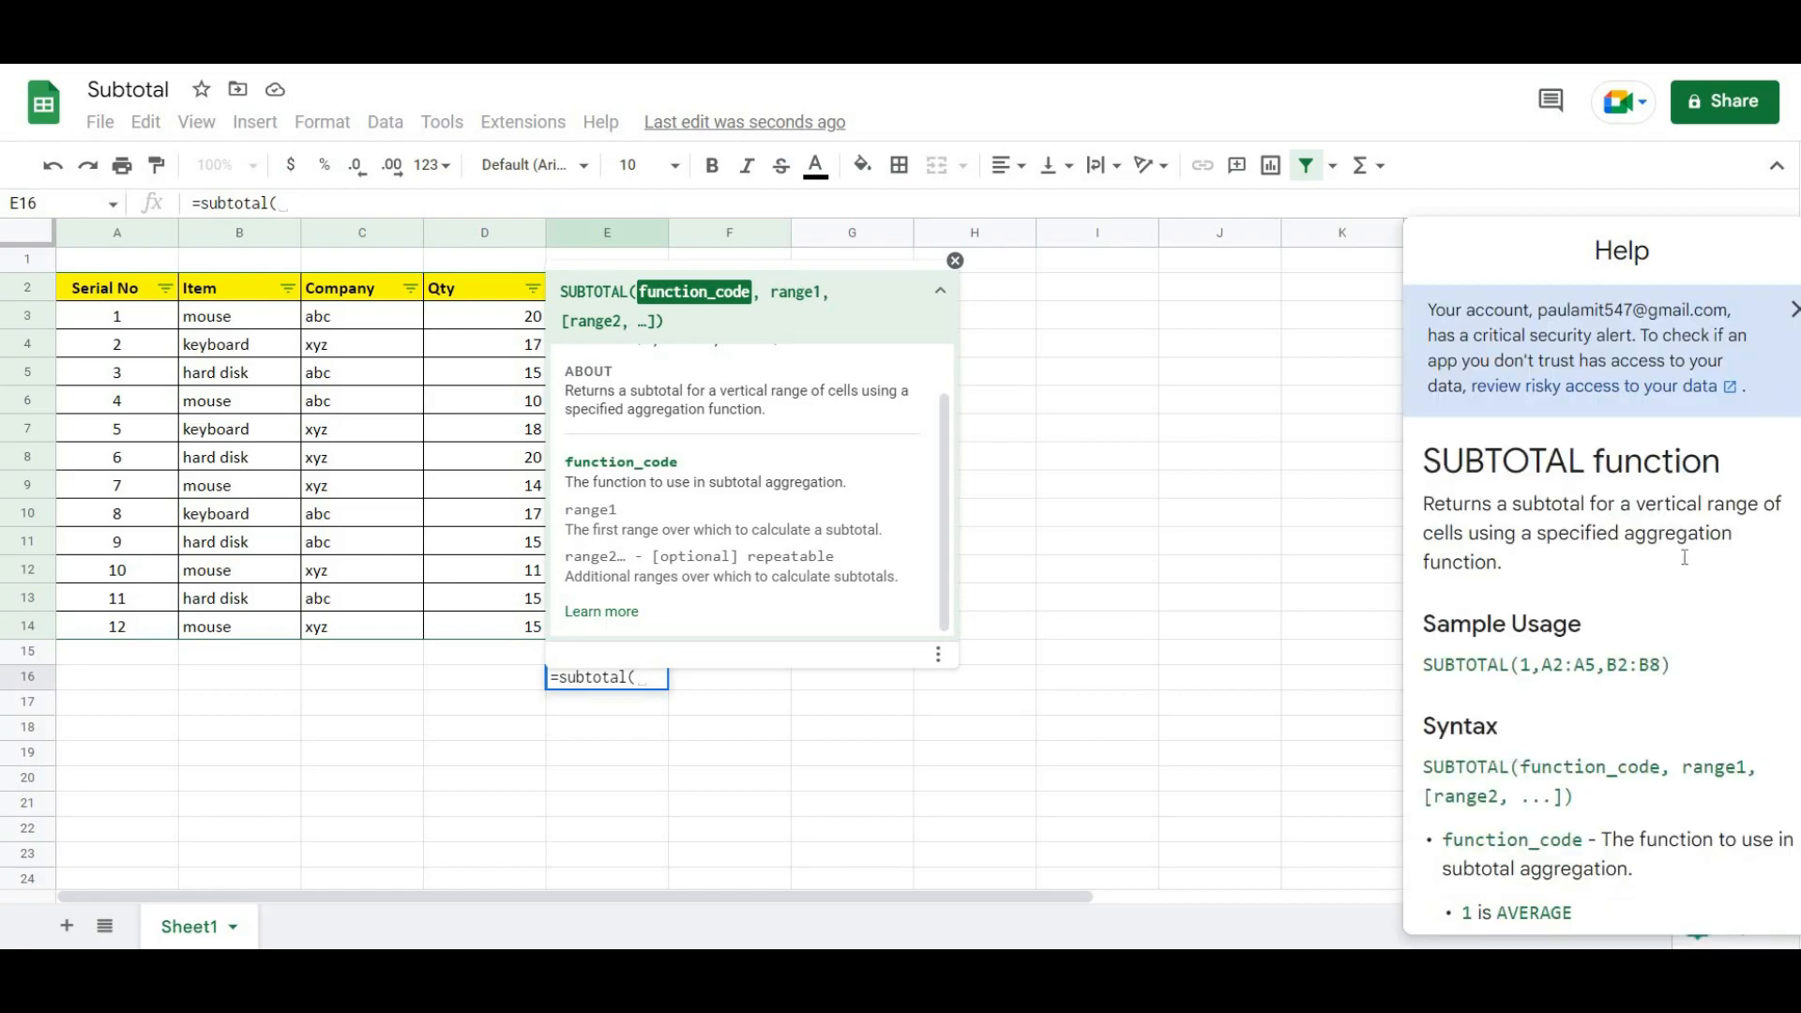
scroll(1713, 690, down, 4)
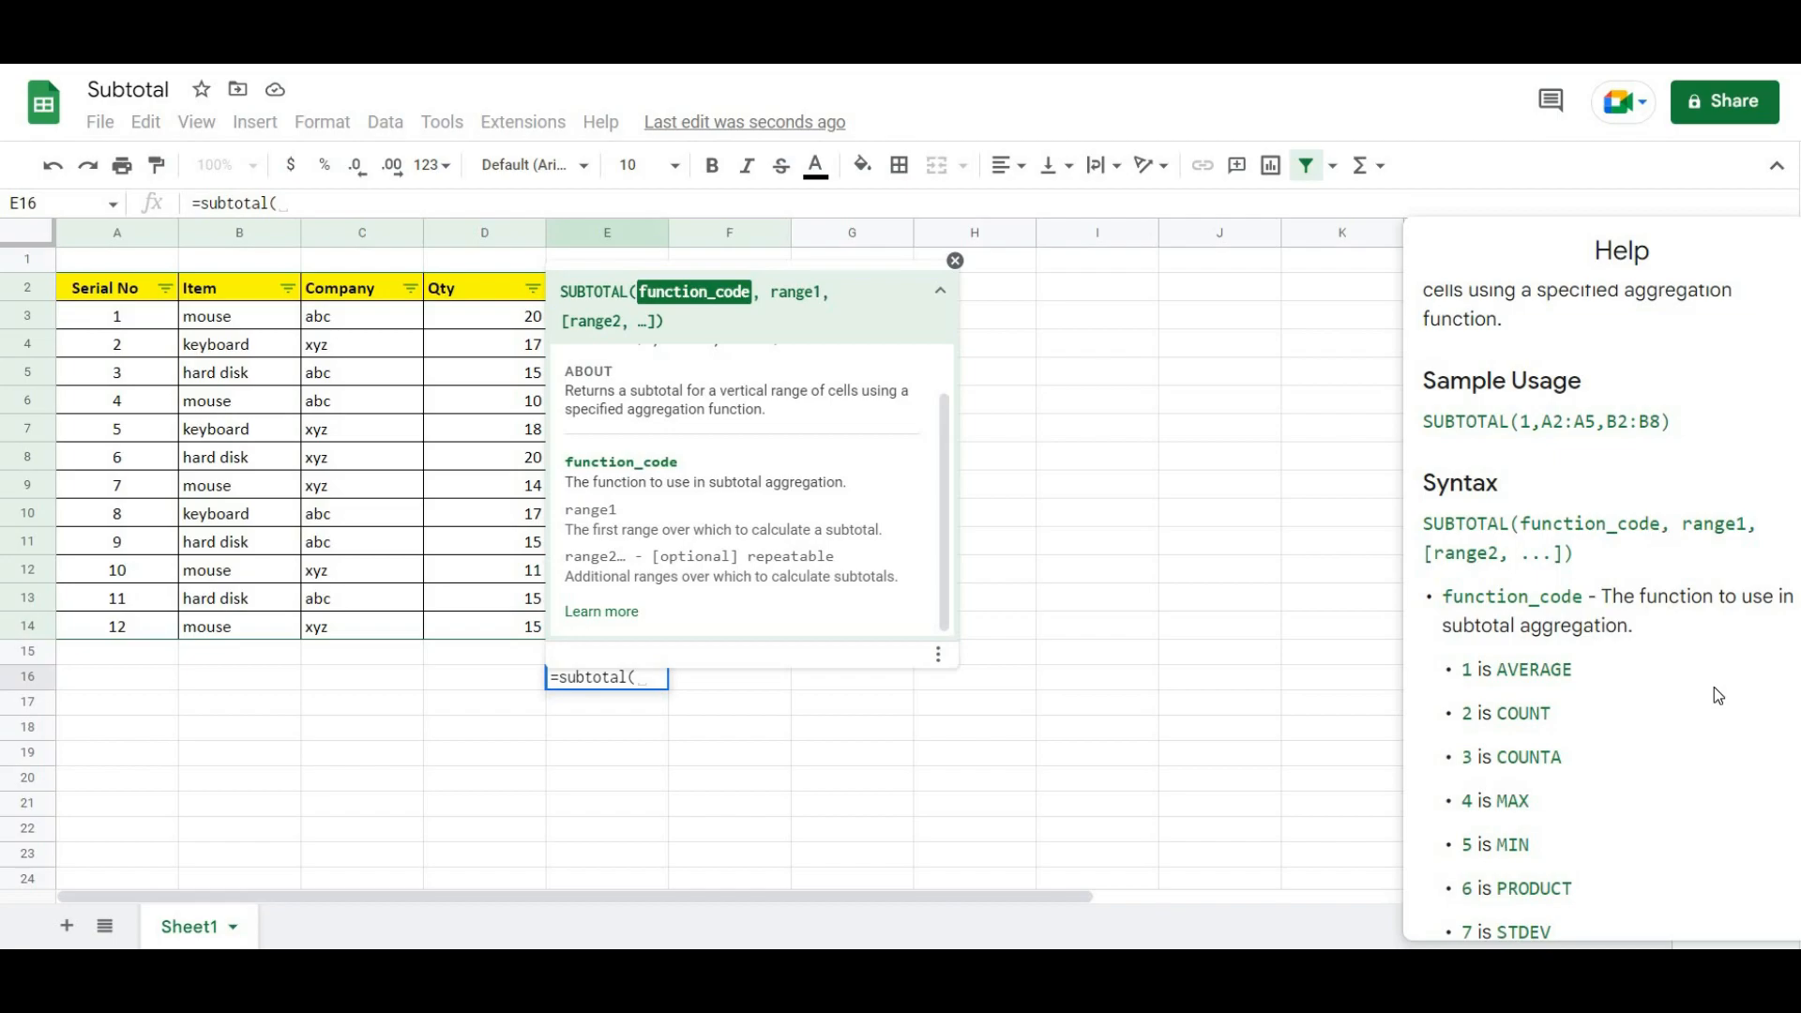
scroll(1630, 577, down, 2)
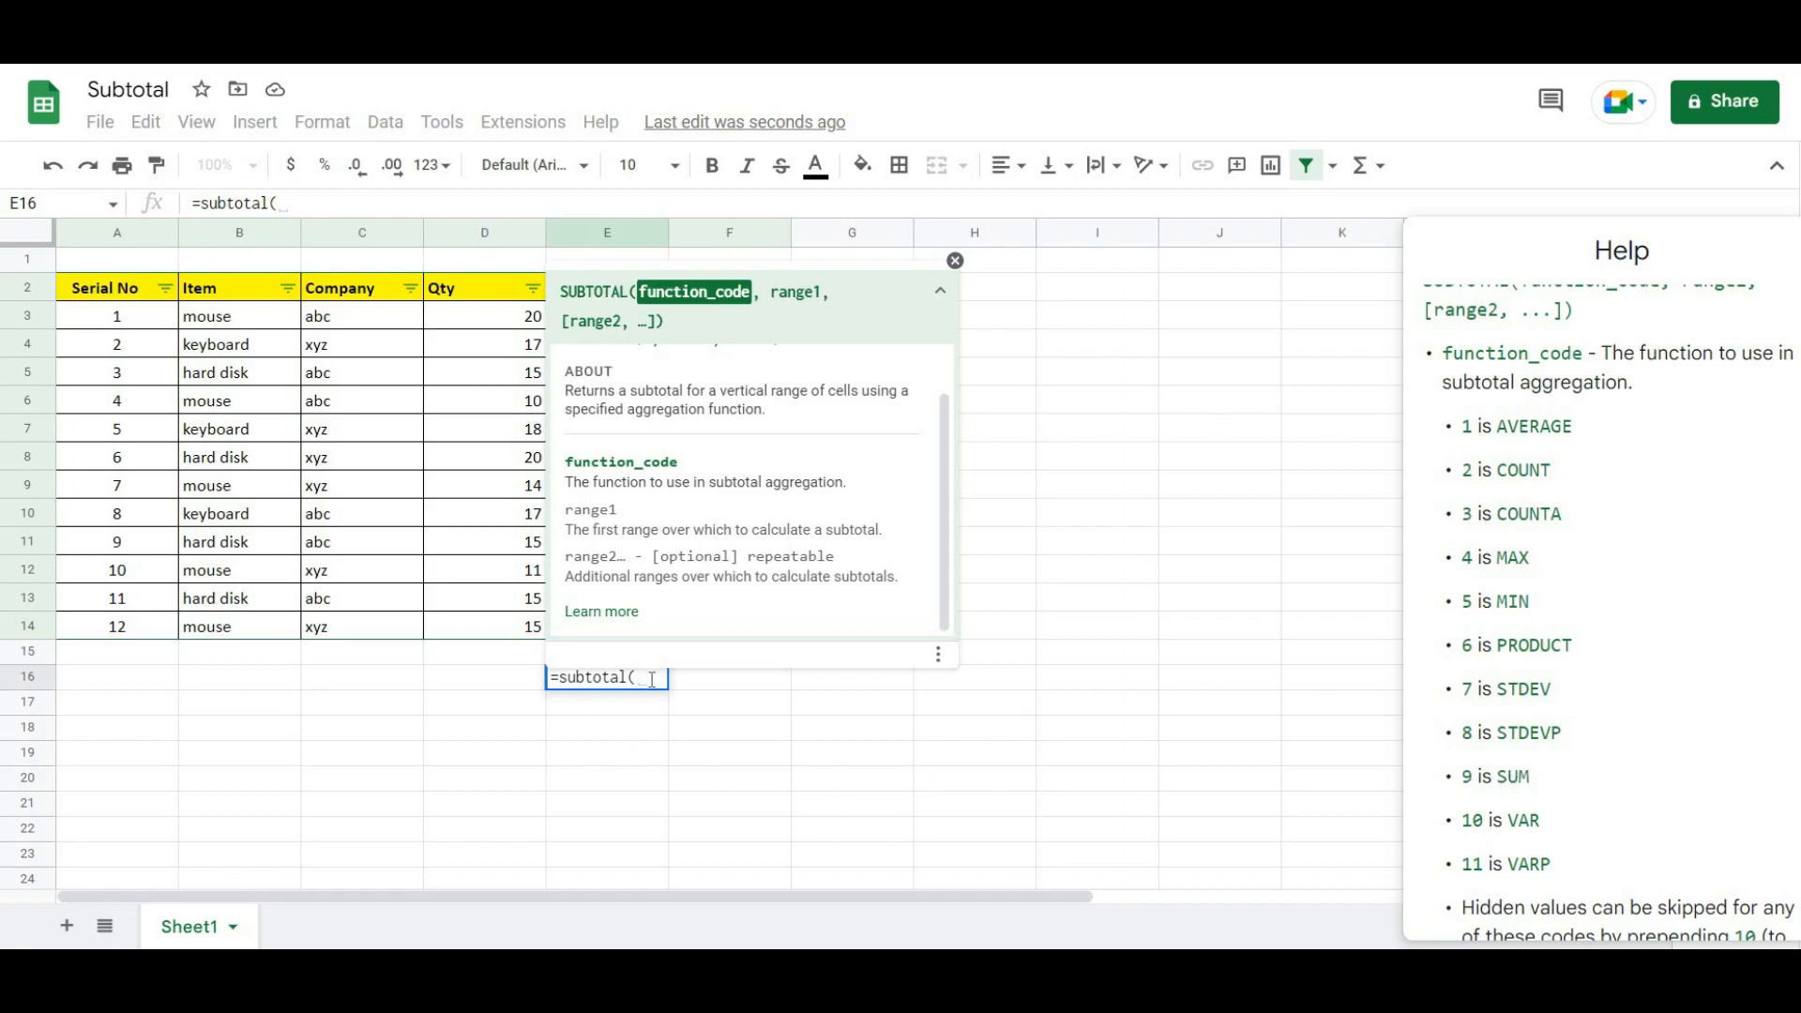
- Complete the SUBTOTAL formula in E16 with function code 9 and the Price range E3:E14
text(9)
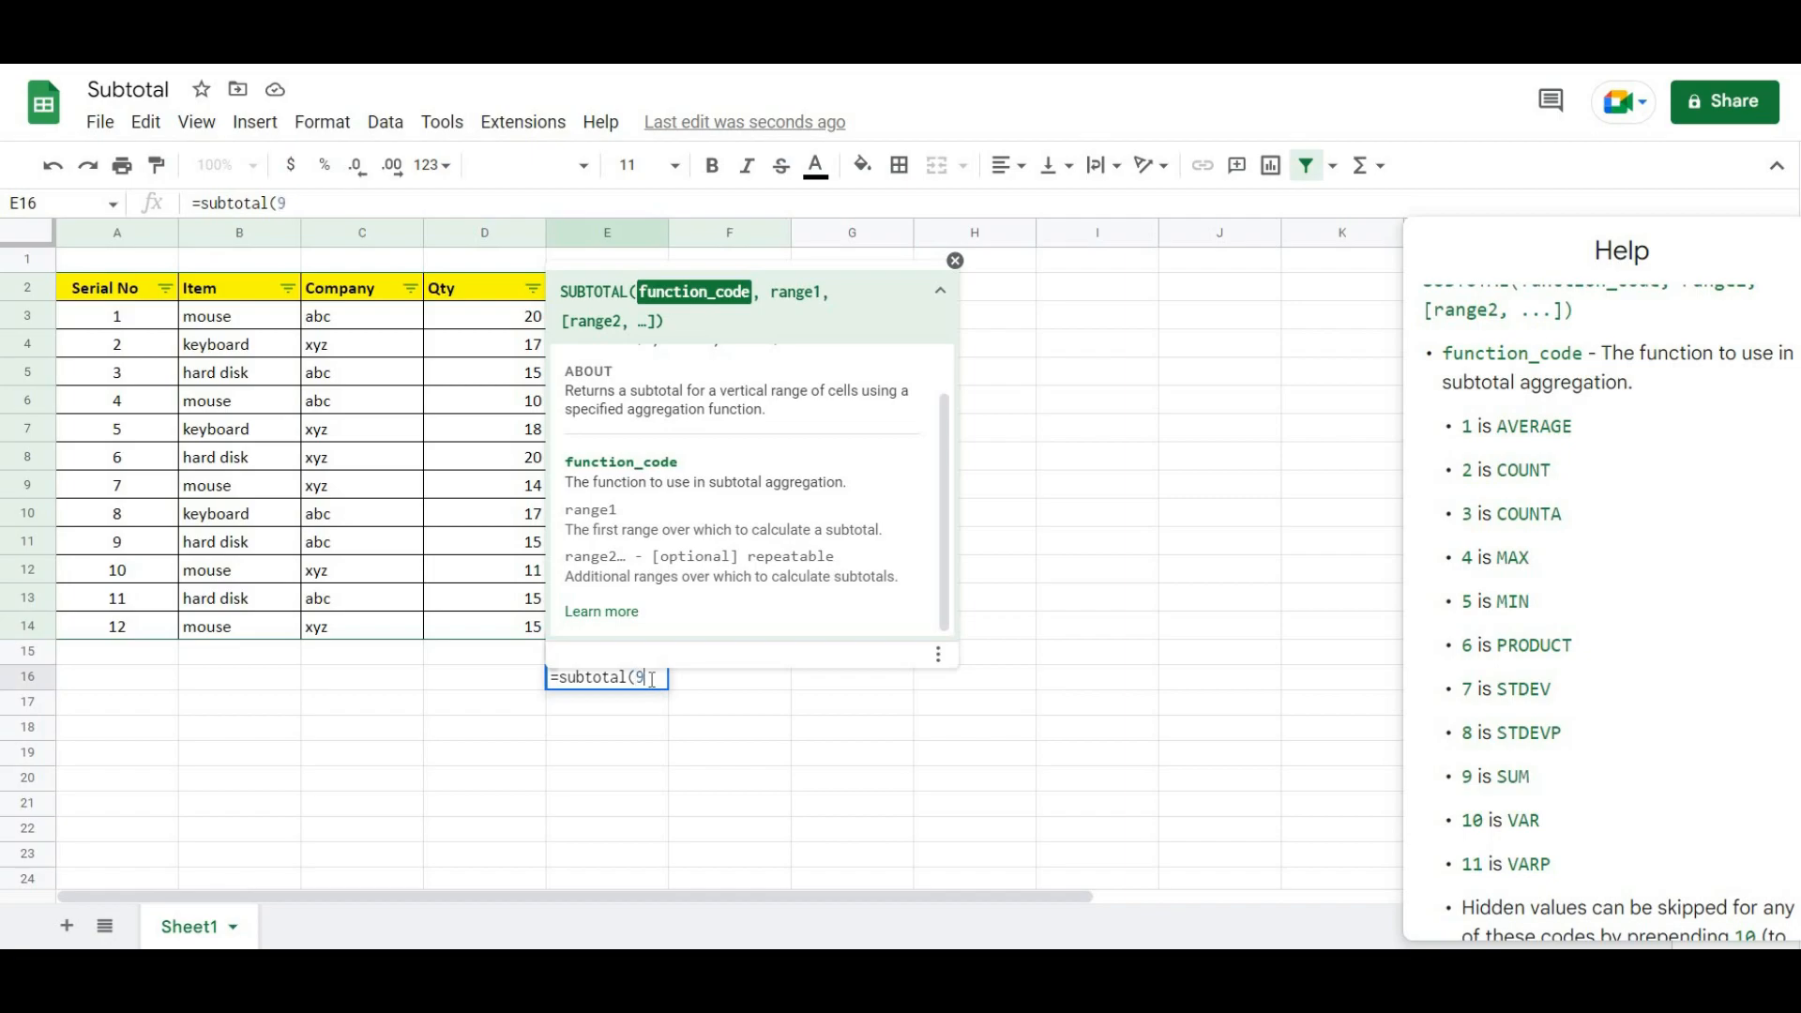
text(,)
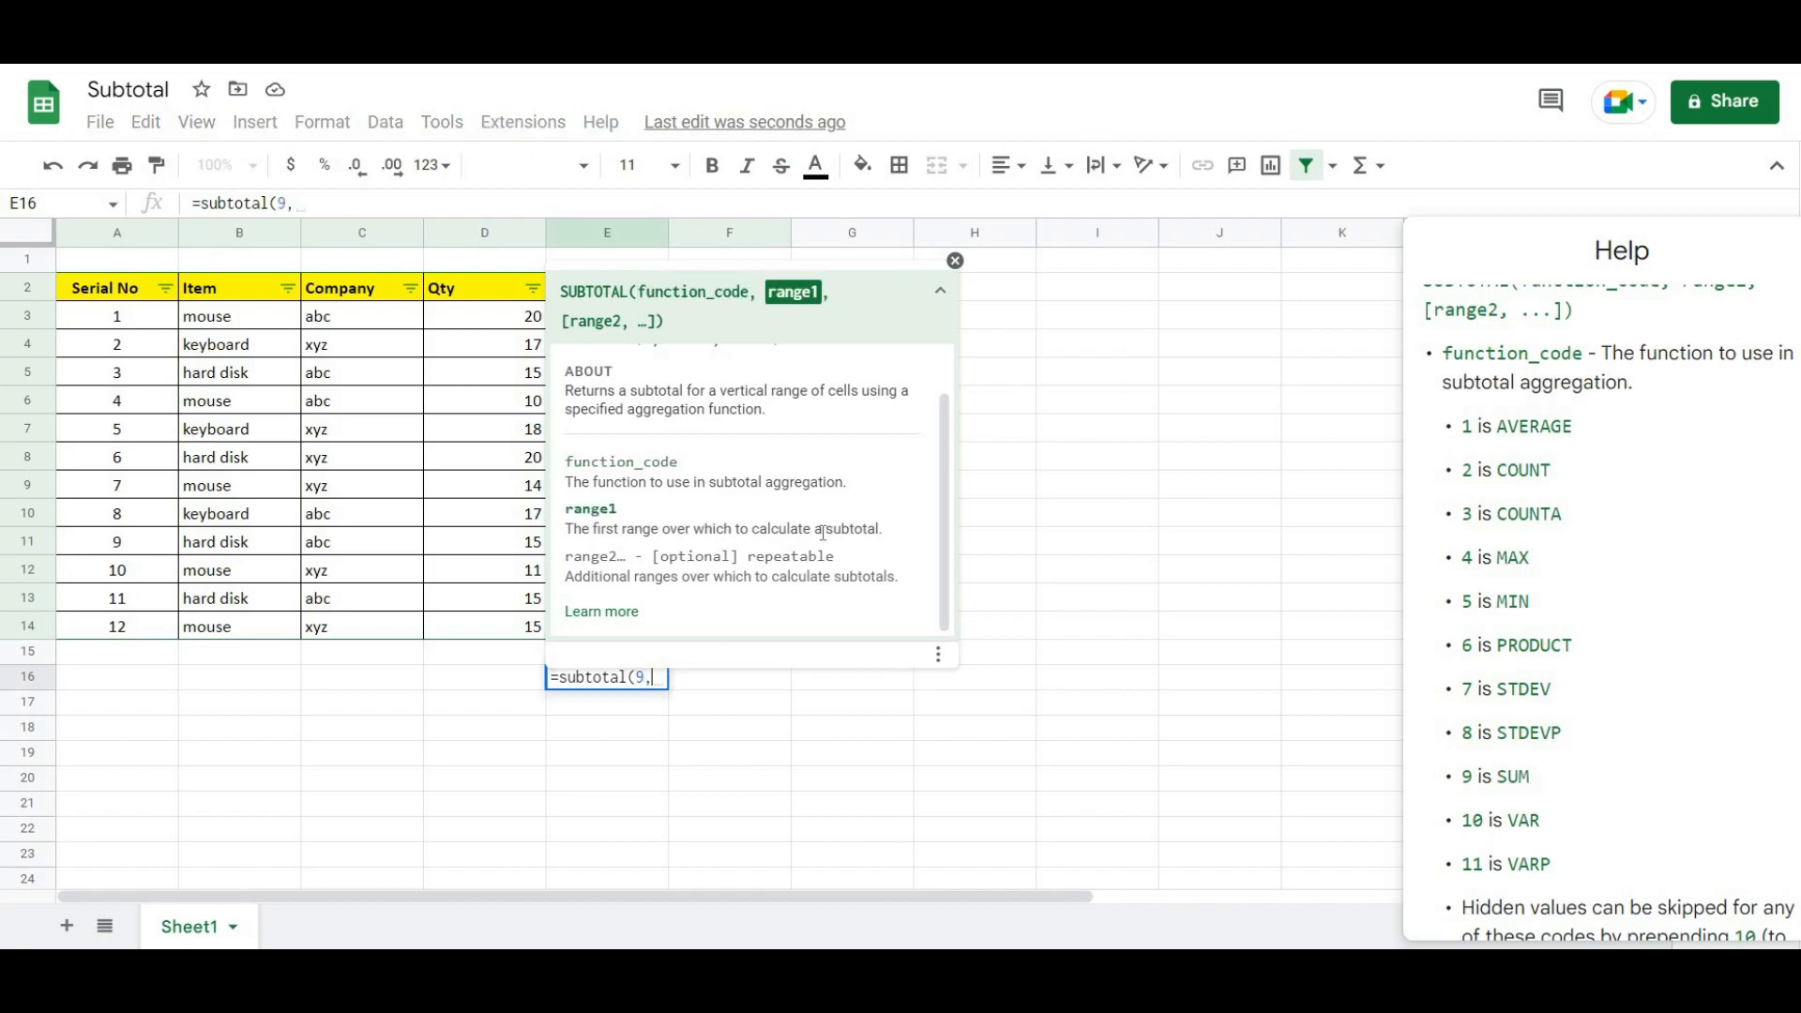
click(955, 261)
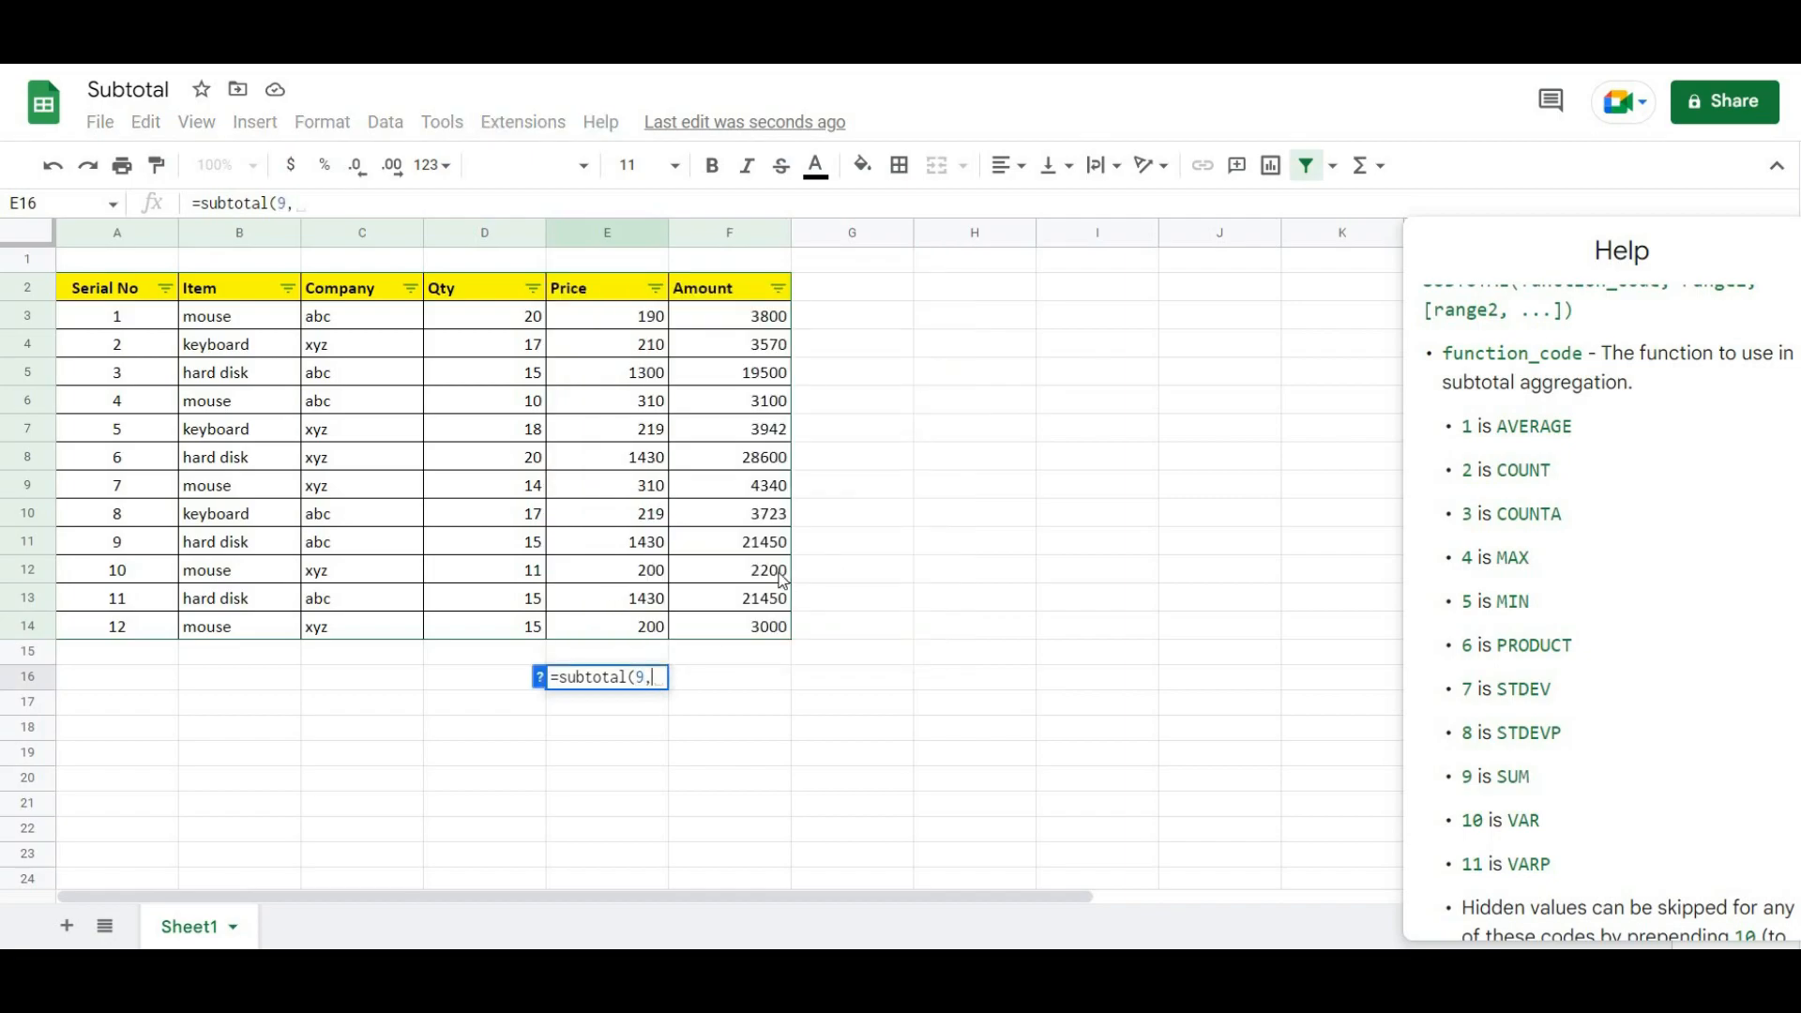
drag(610, 319, 633, 626)
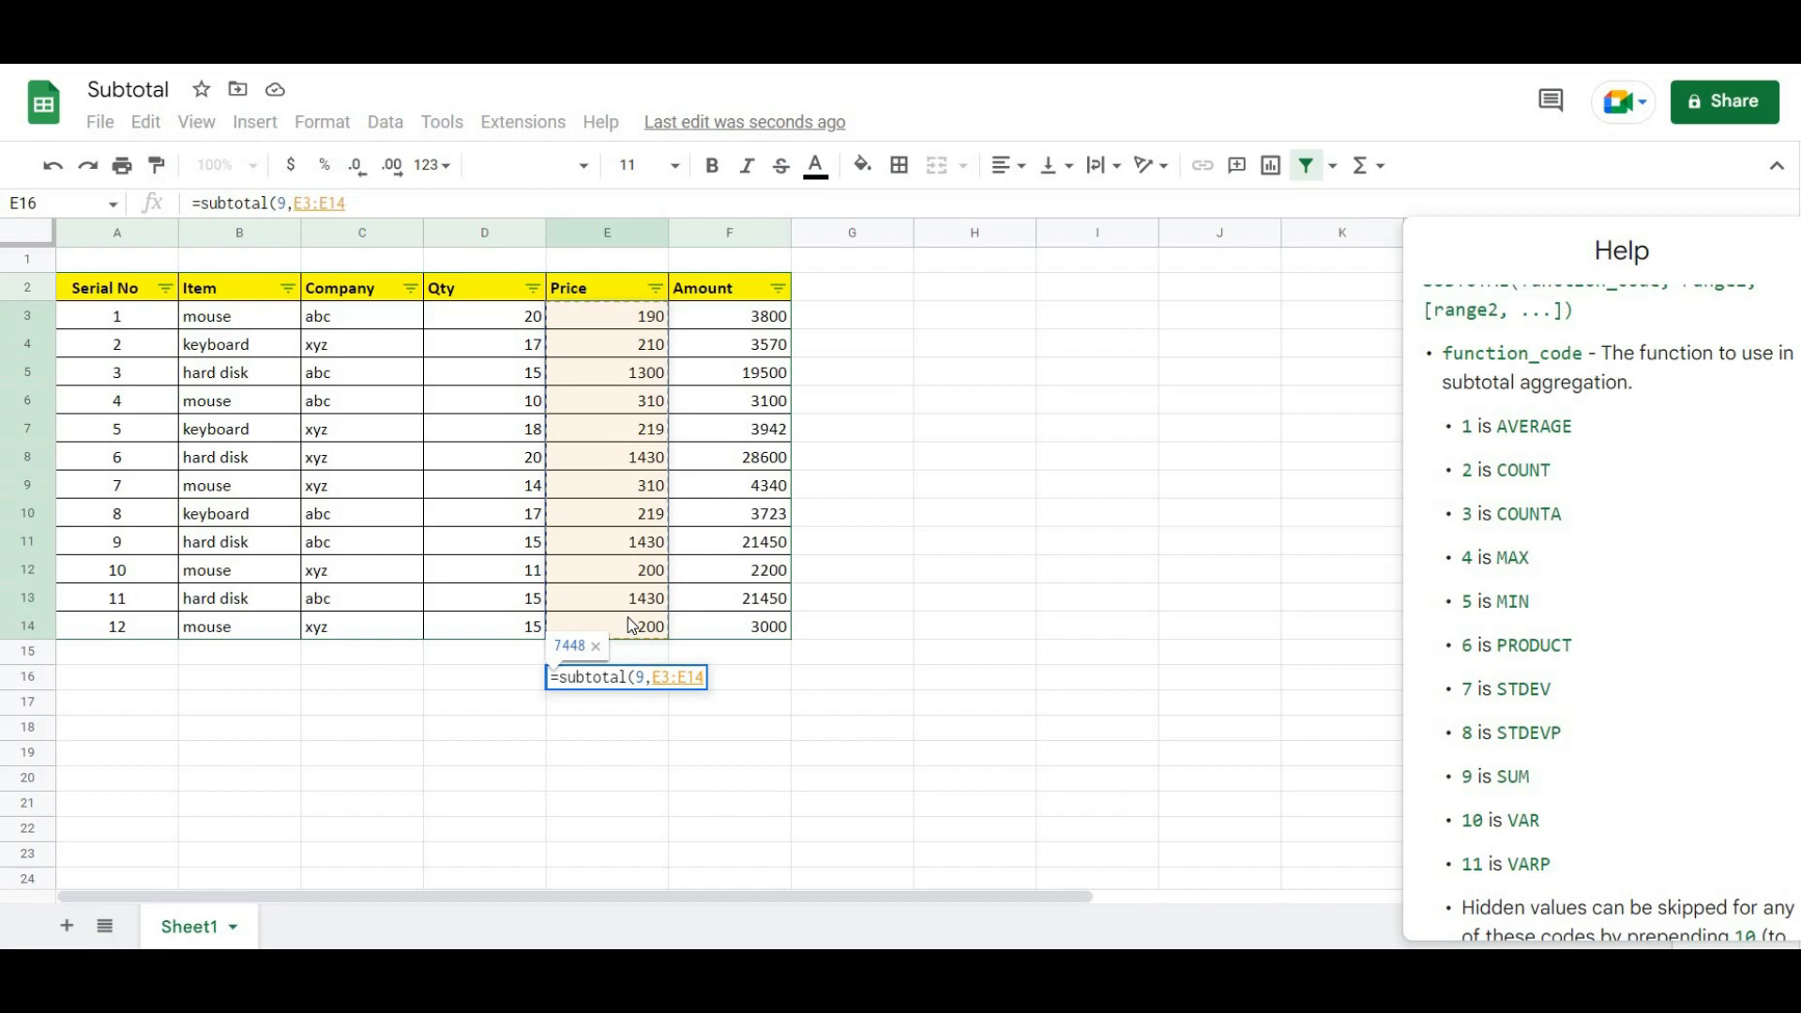
text())
key(Return)
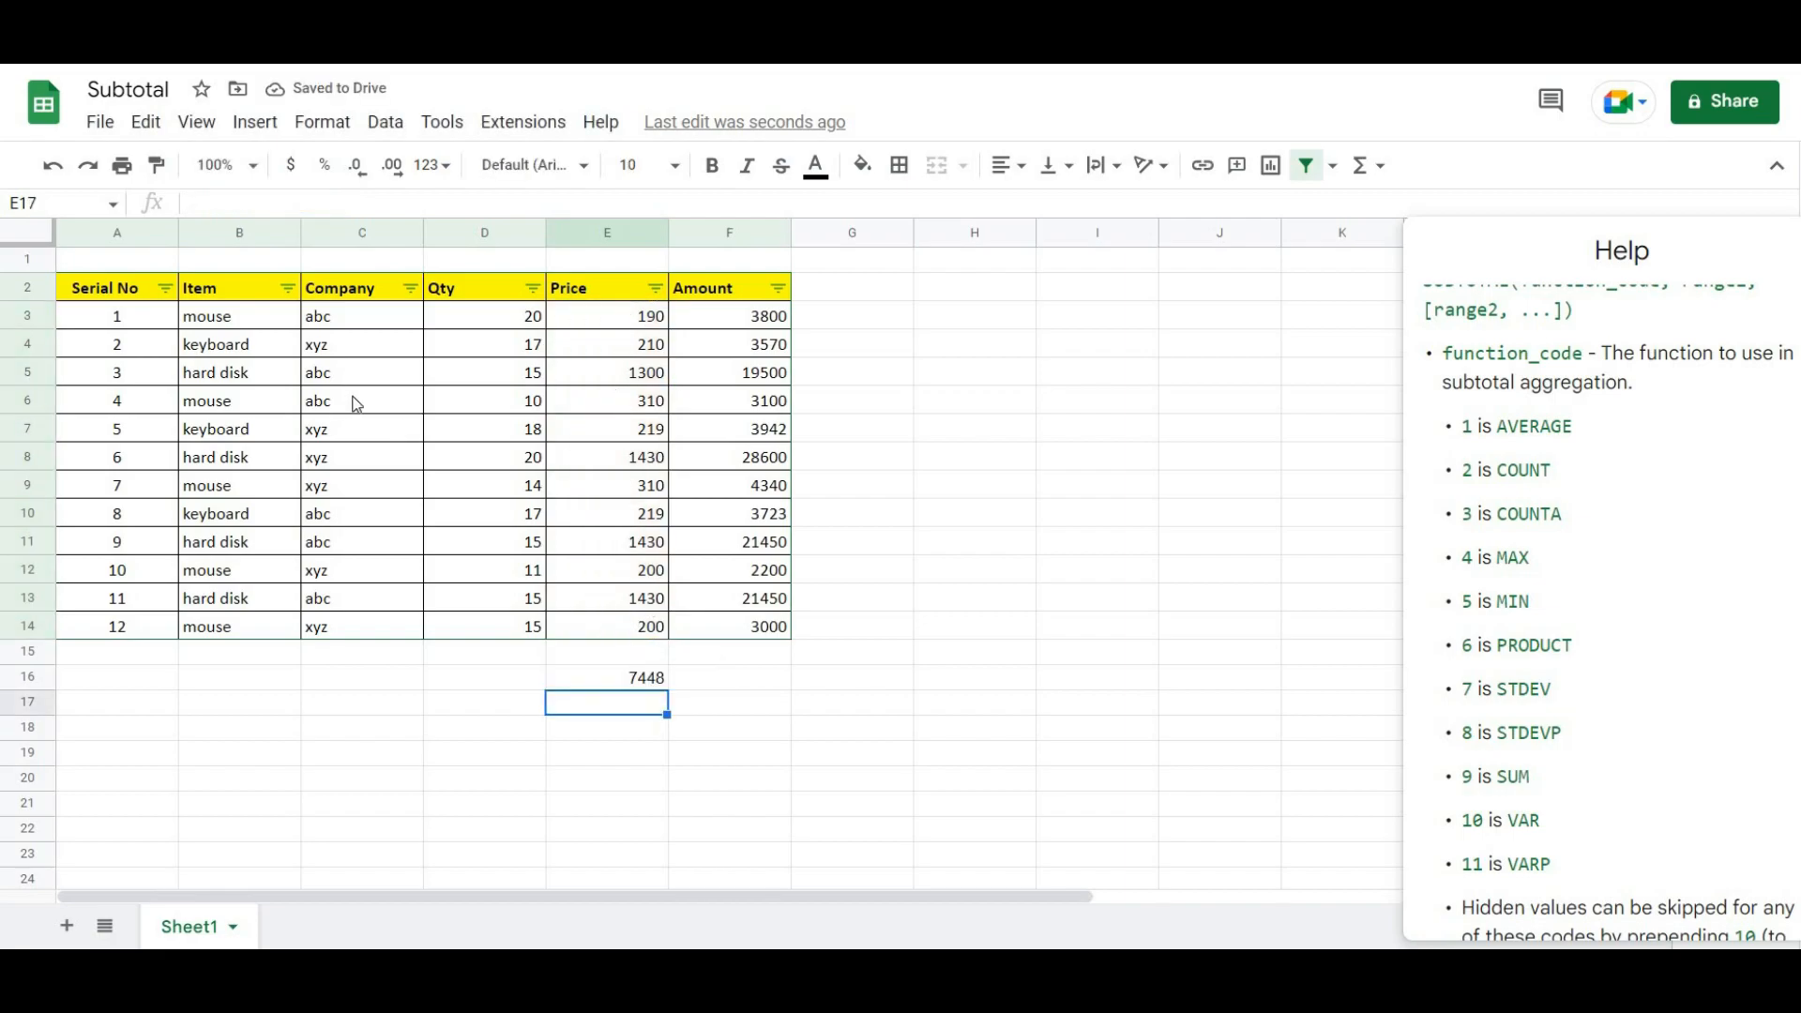
- Filter the Item column to show only hard disk rows, leaving out keyboard and mouse
click(287, 288)
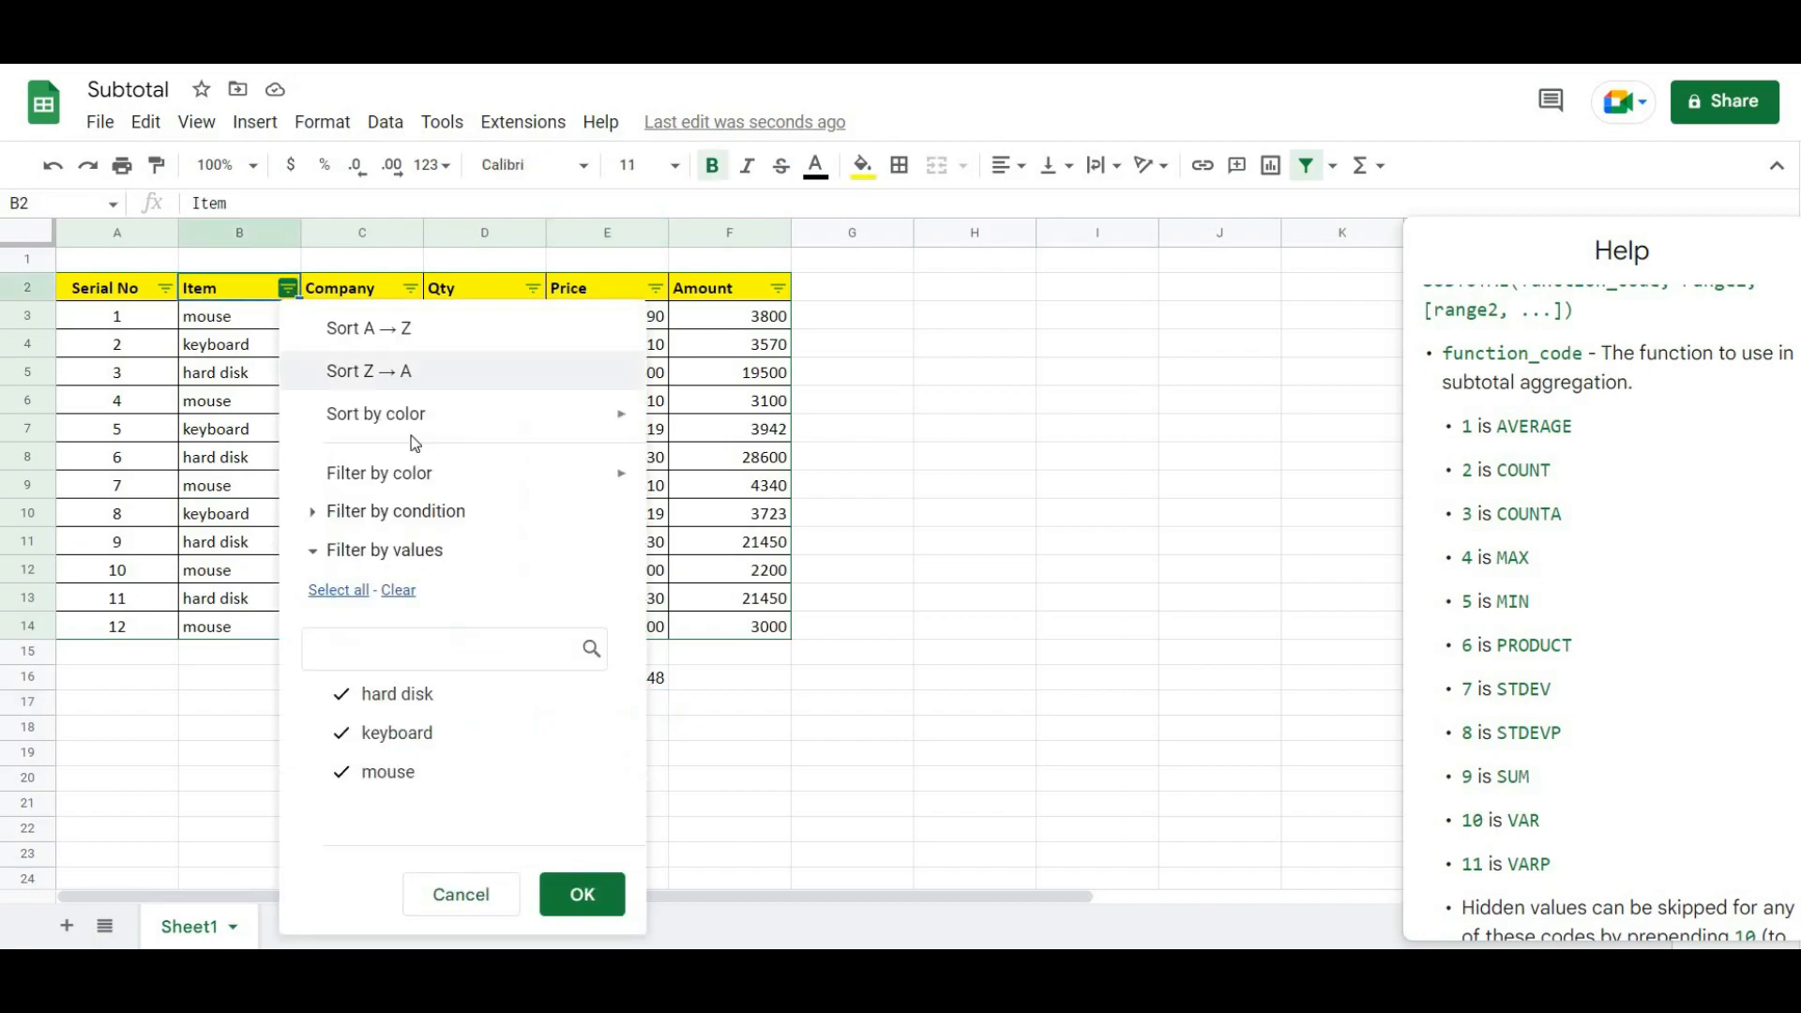
click(342, 736)
click(341, 773)
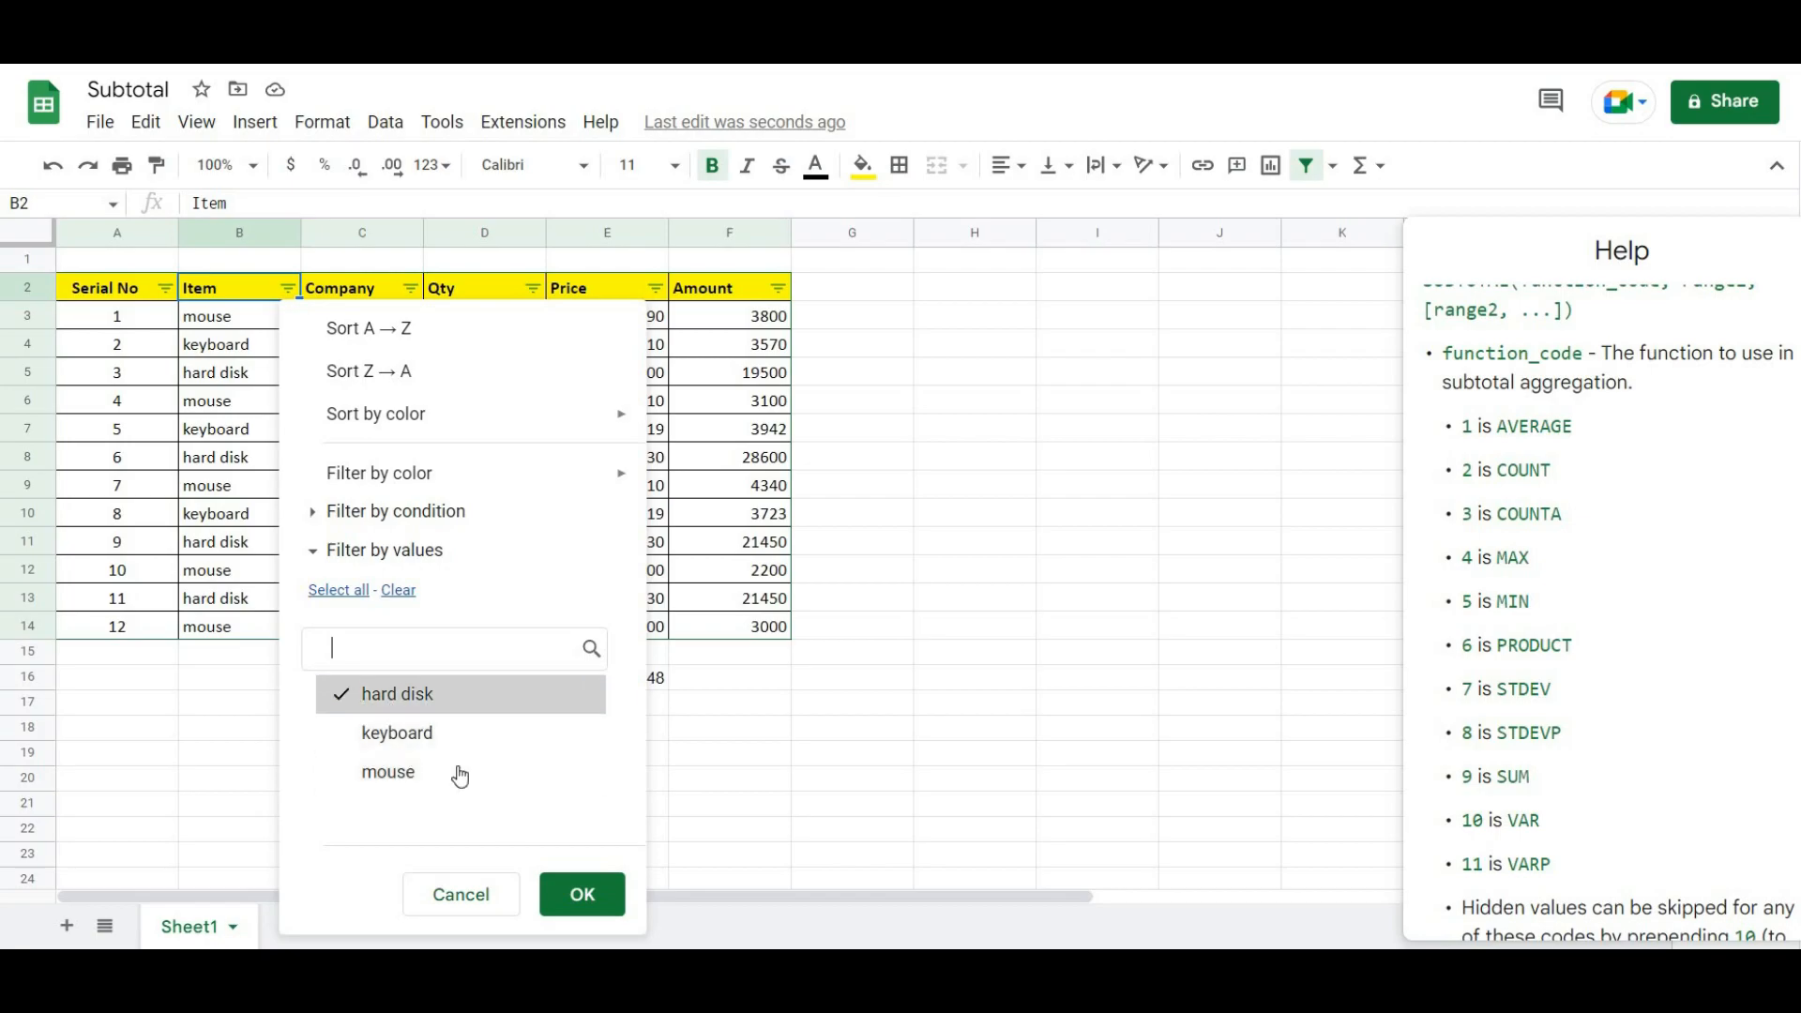
click(551, 883)
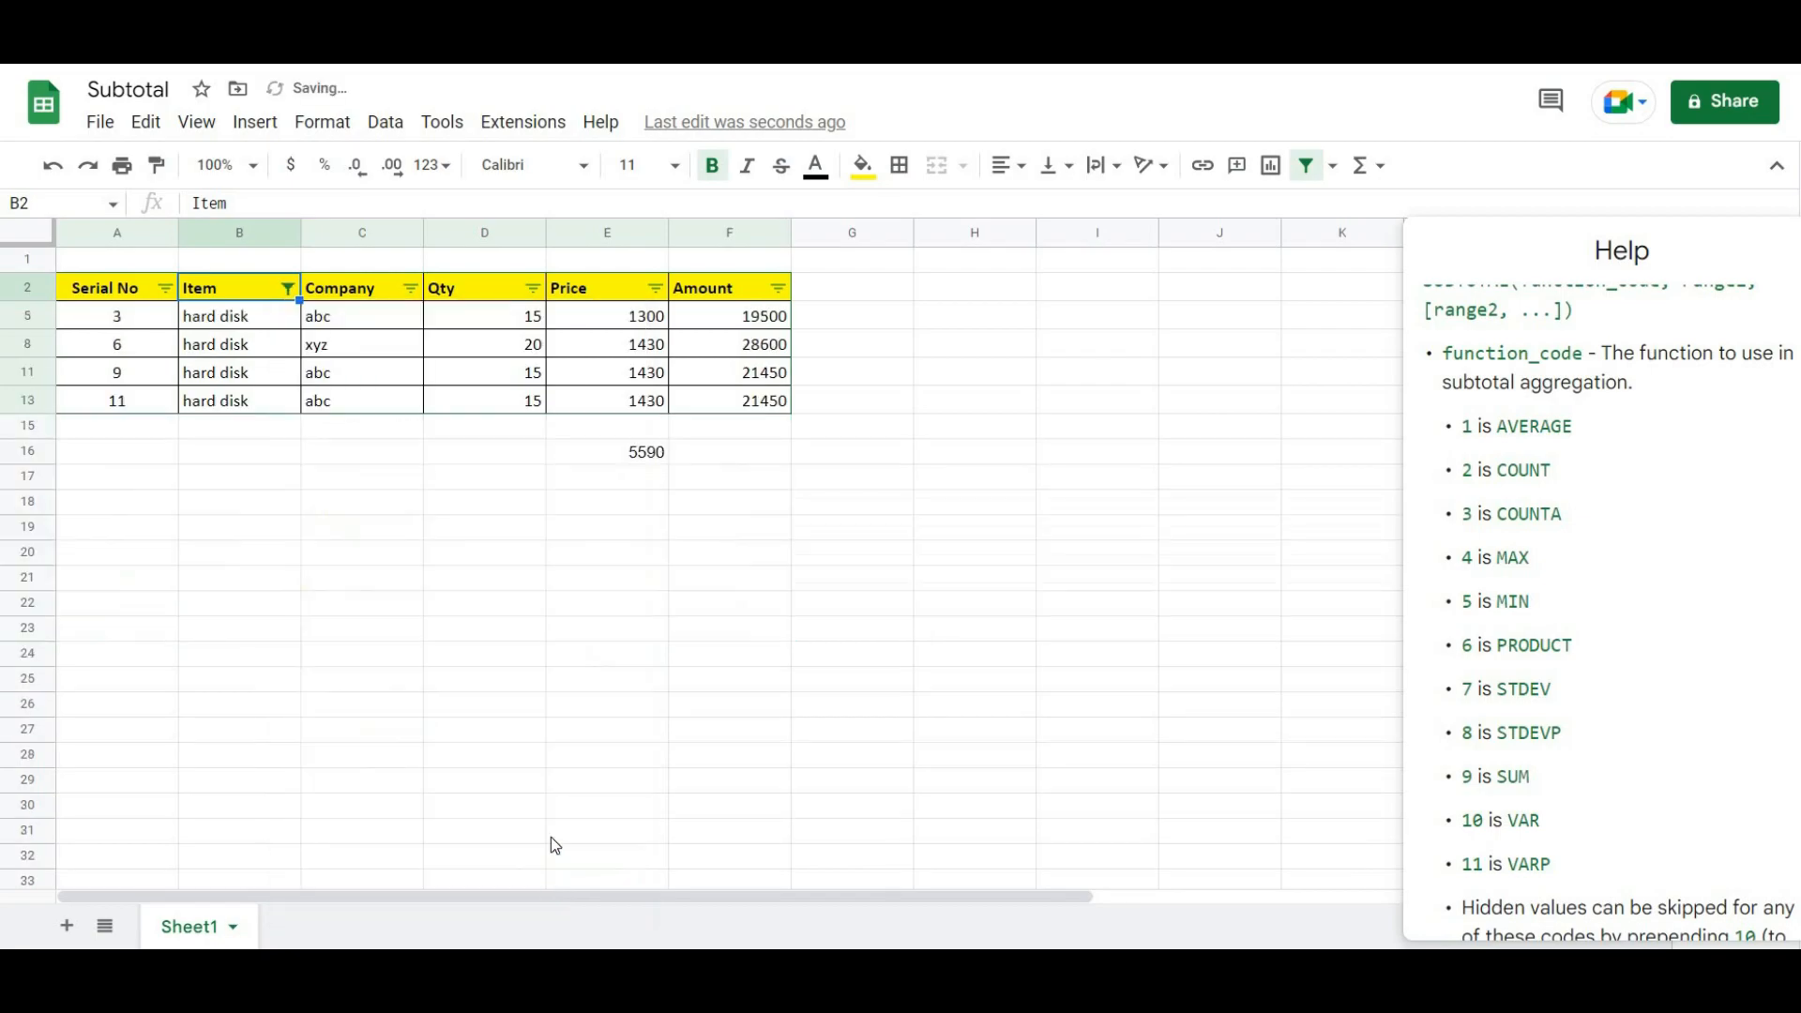
- Compare the SUBTOTAL result in E16 with the sum of the visible hard disk prices in E5:E13
click(622, 454)
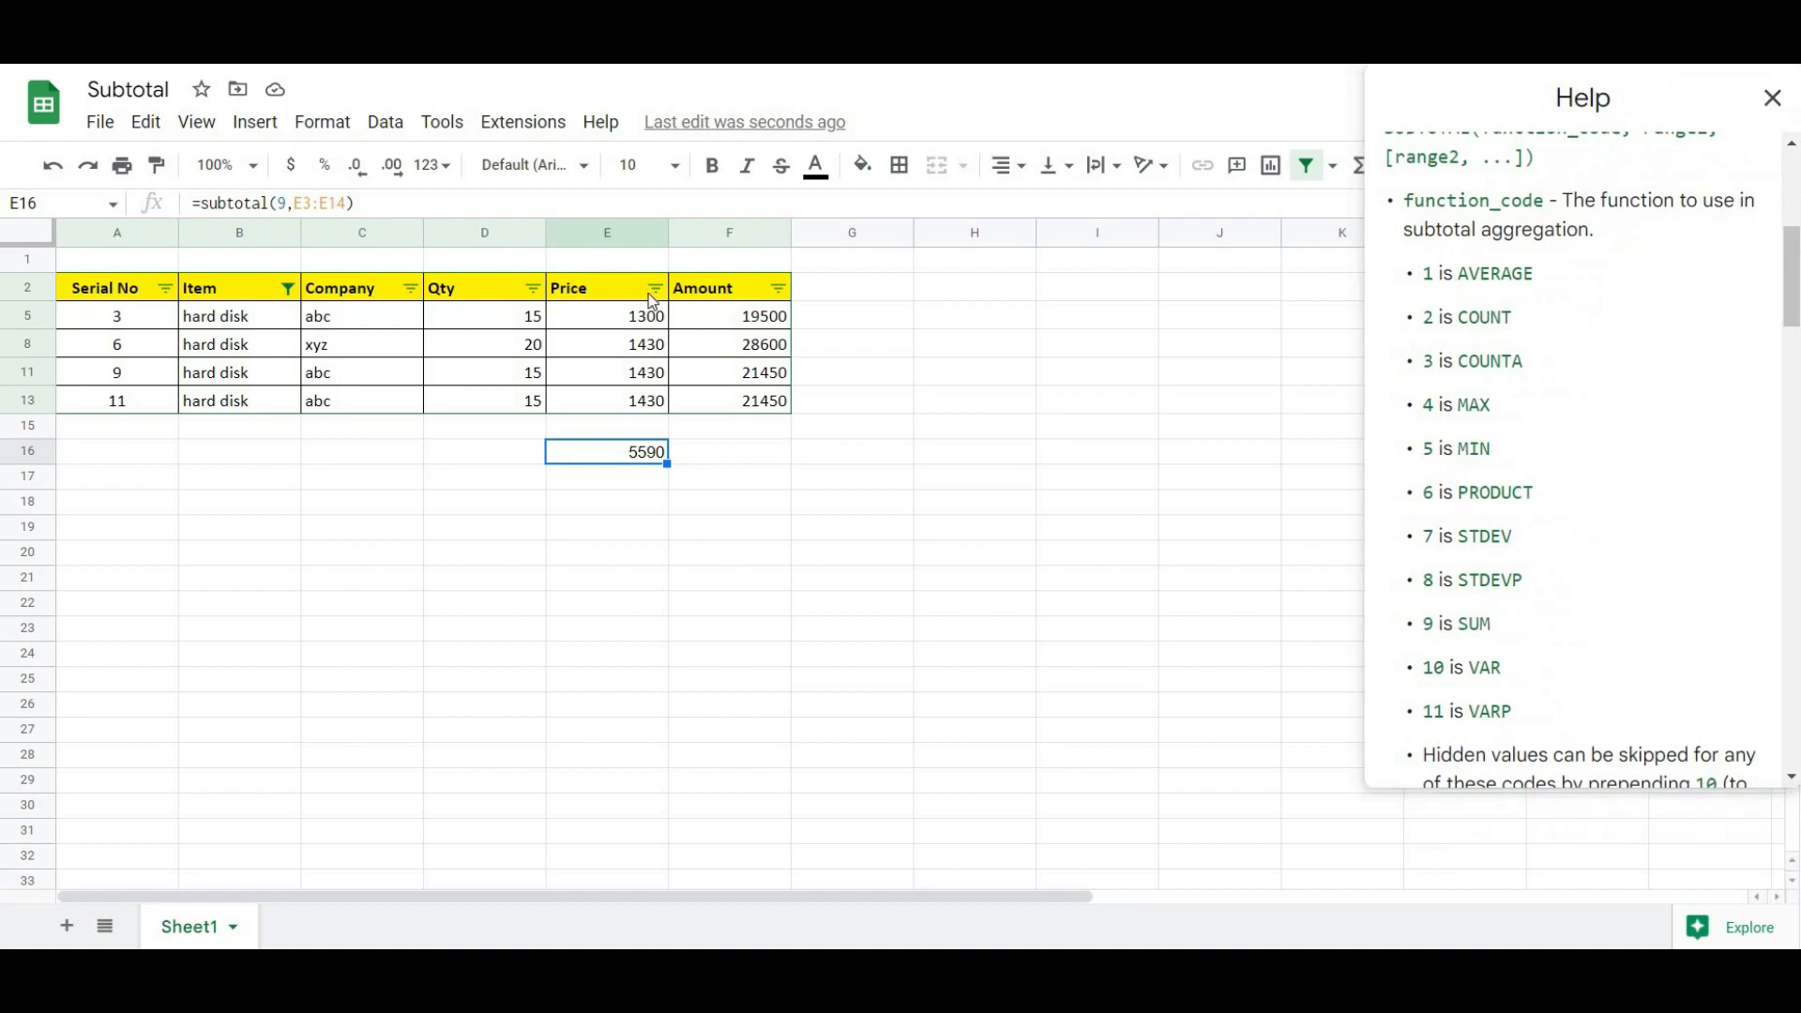
drag(647, 316, 648, 403)
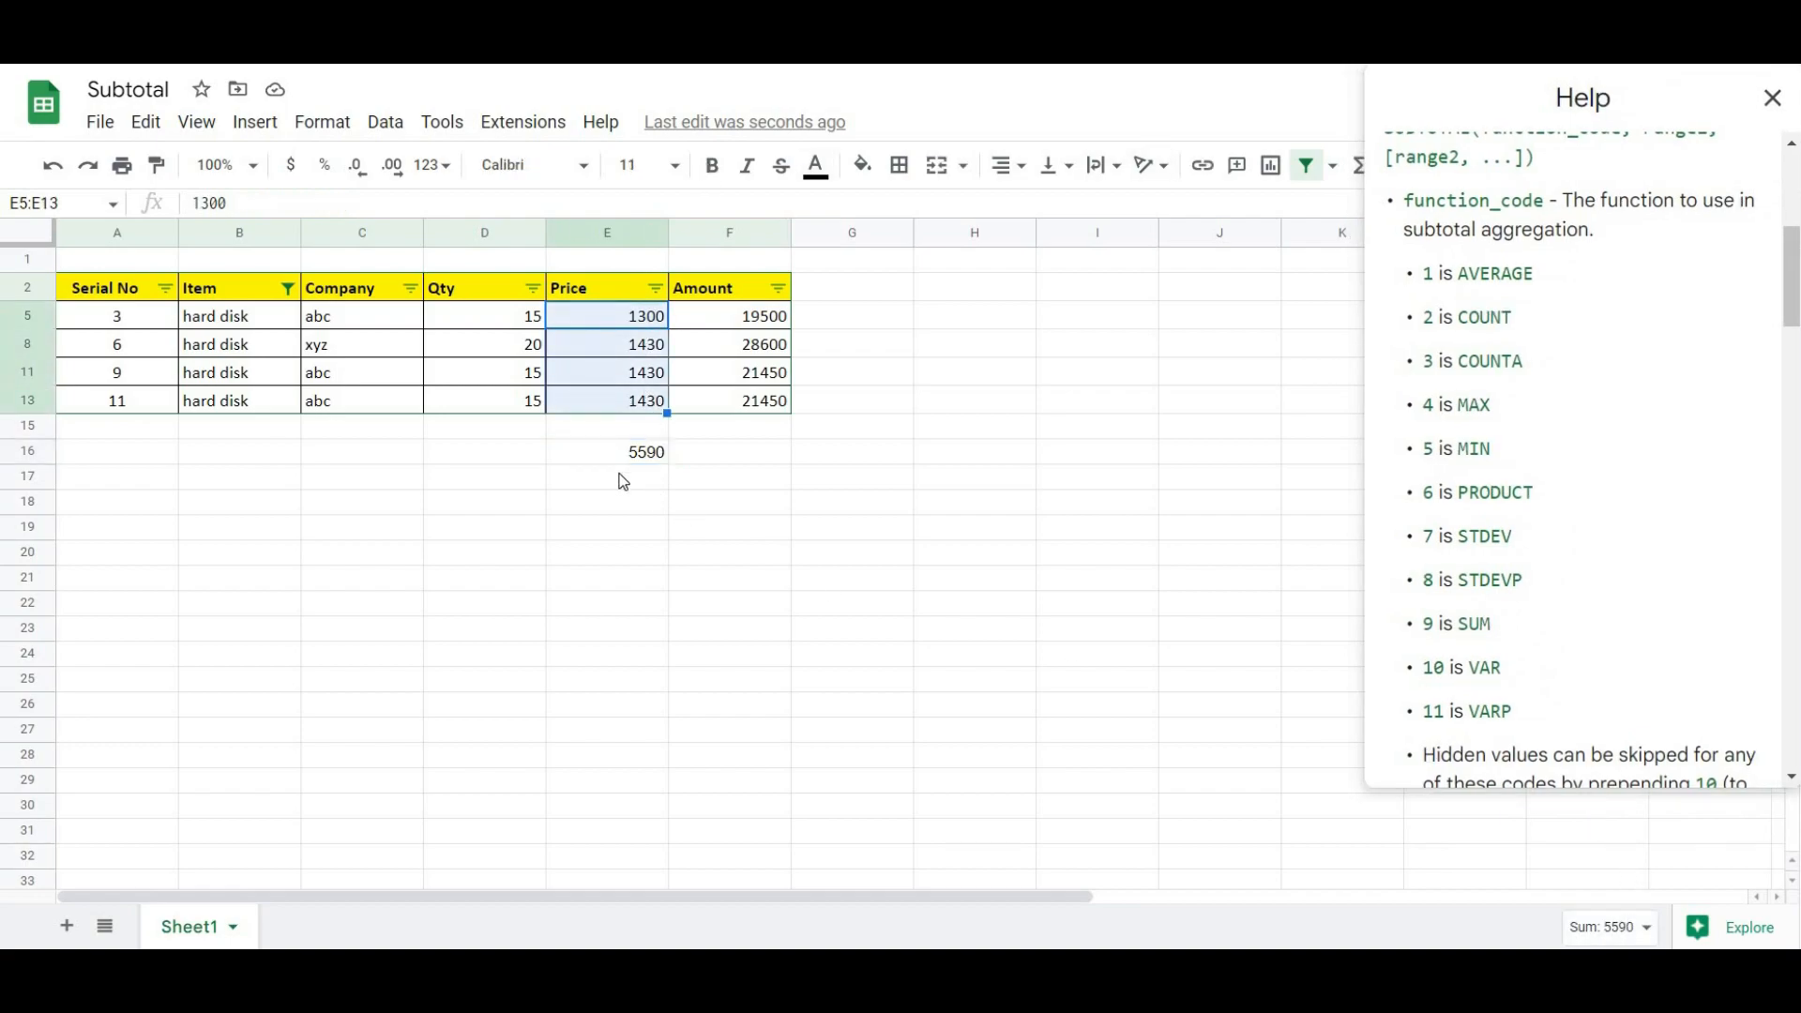
click(758, 461)
- Include keyboard and mouse in the Item filter again so that all rows of the table are shown
click(288, 288)
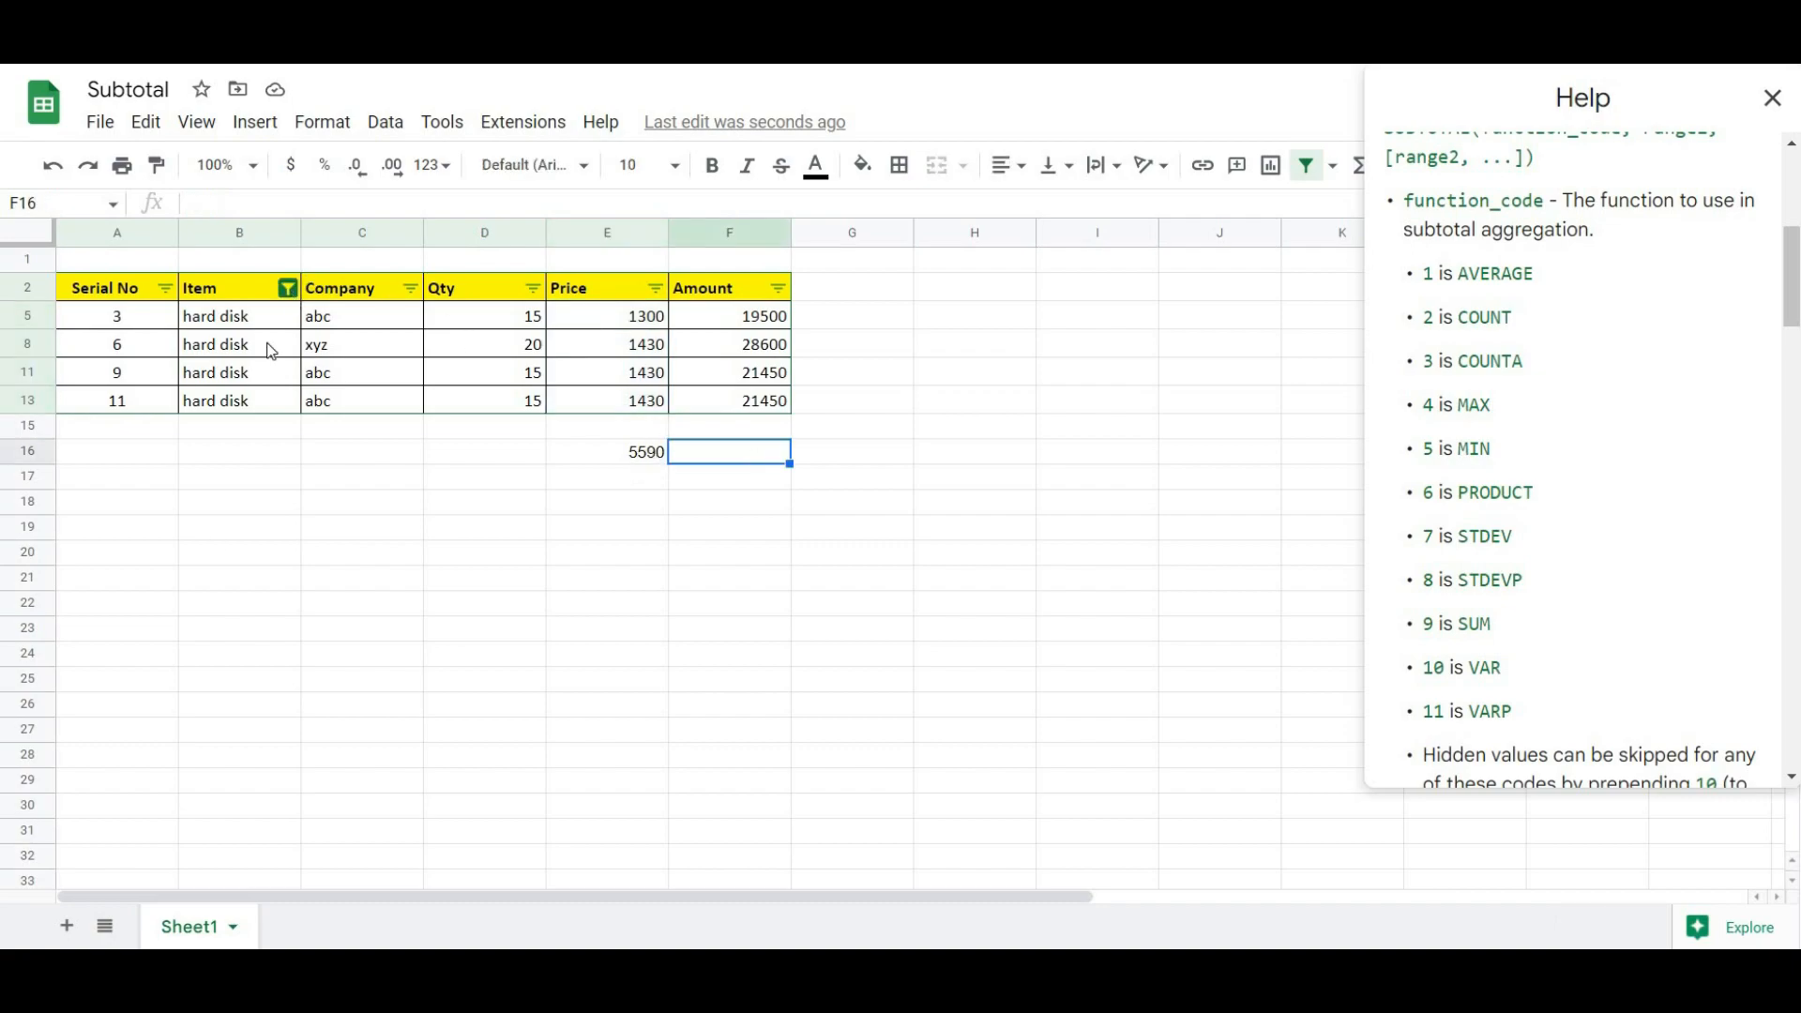
click(394, 694)
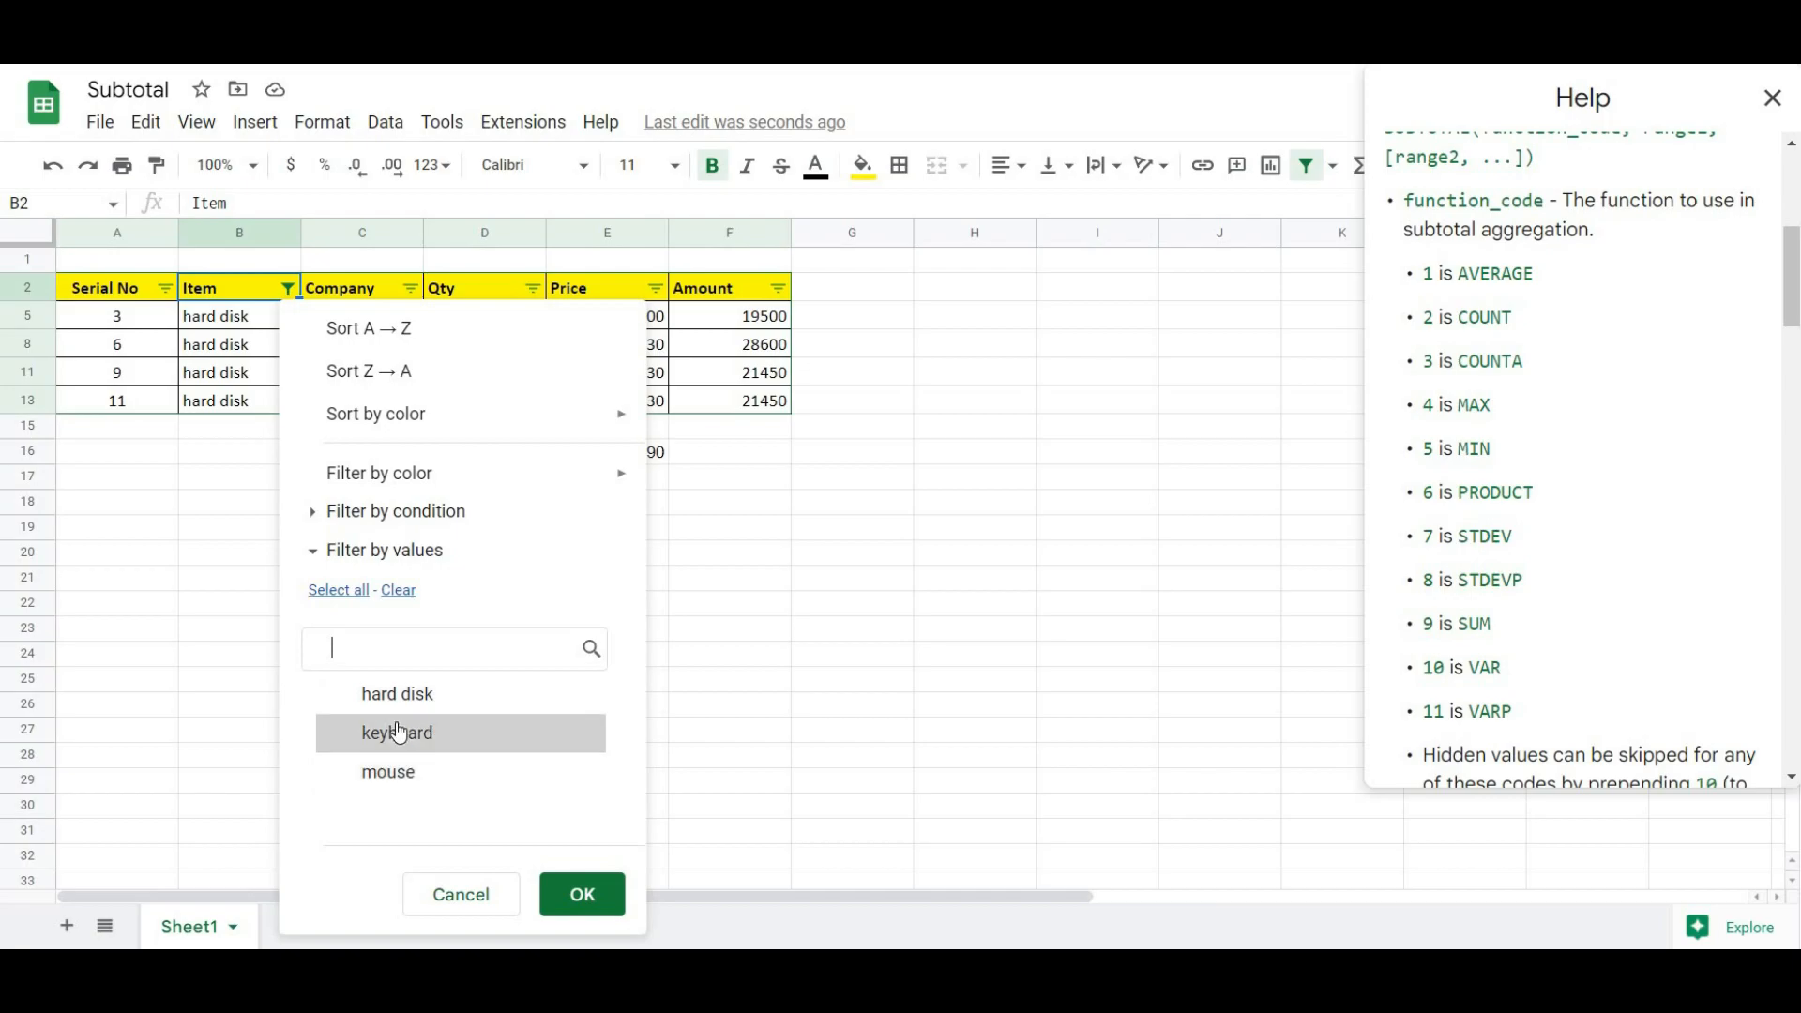
click(406, 741)
click(394, 774)
click(586, 901)
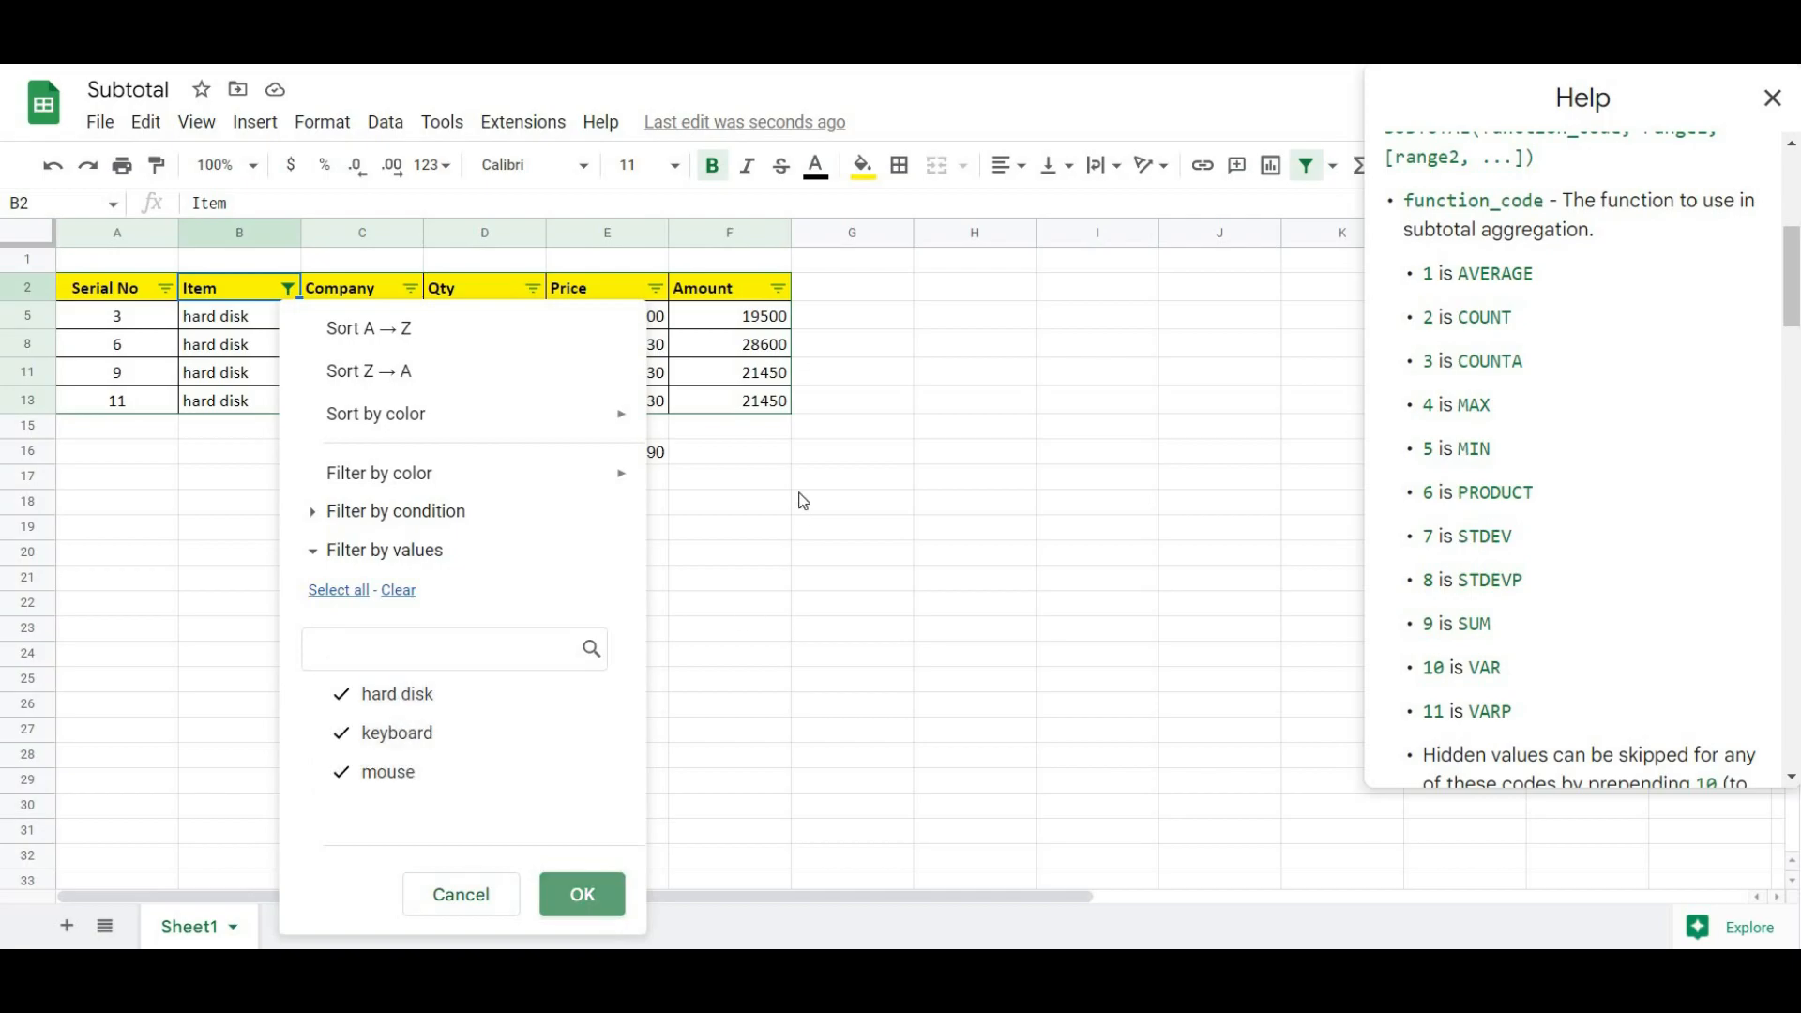
- Enter a SUBTOTAL formula in cell F16 with function code 9 and the Amount range F3:F14
click(739, 677)
text(=subtotal)
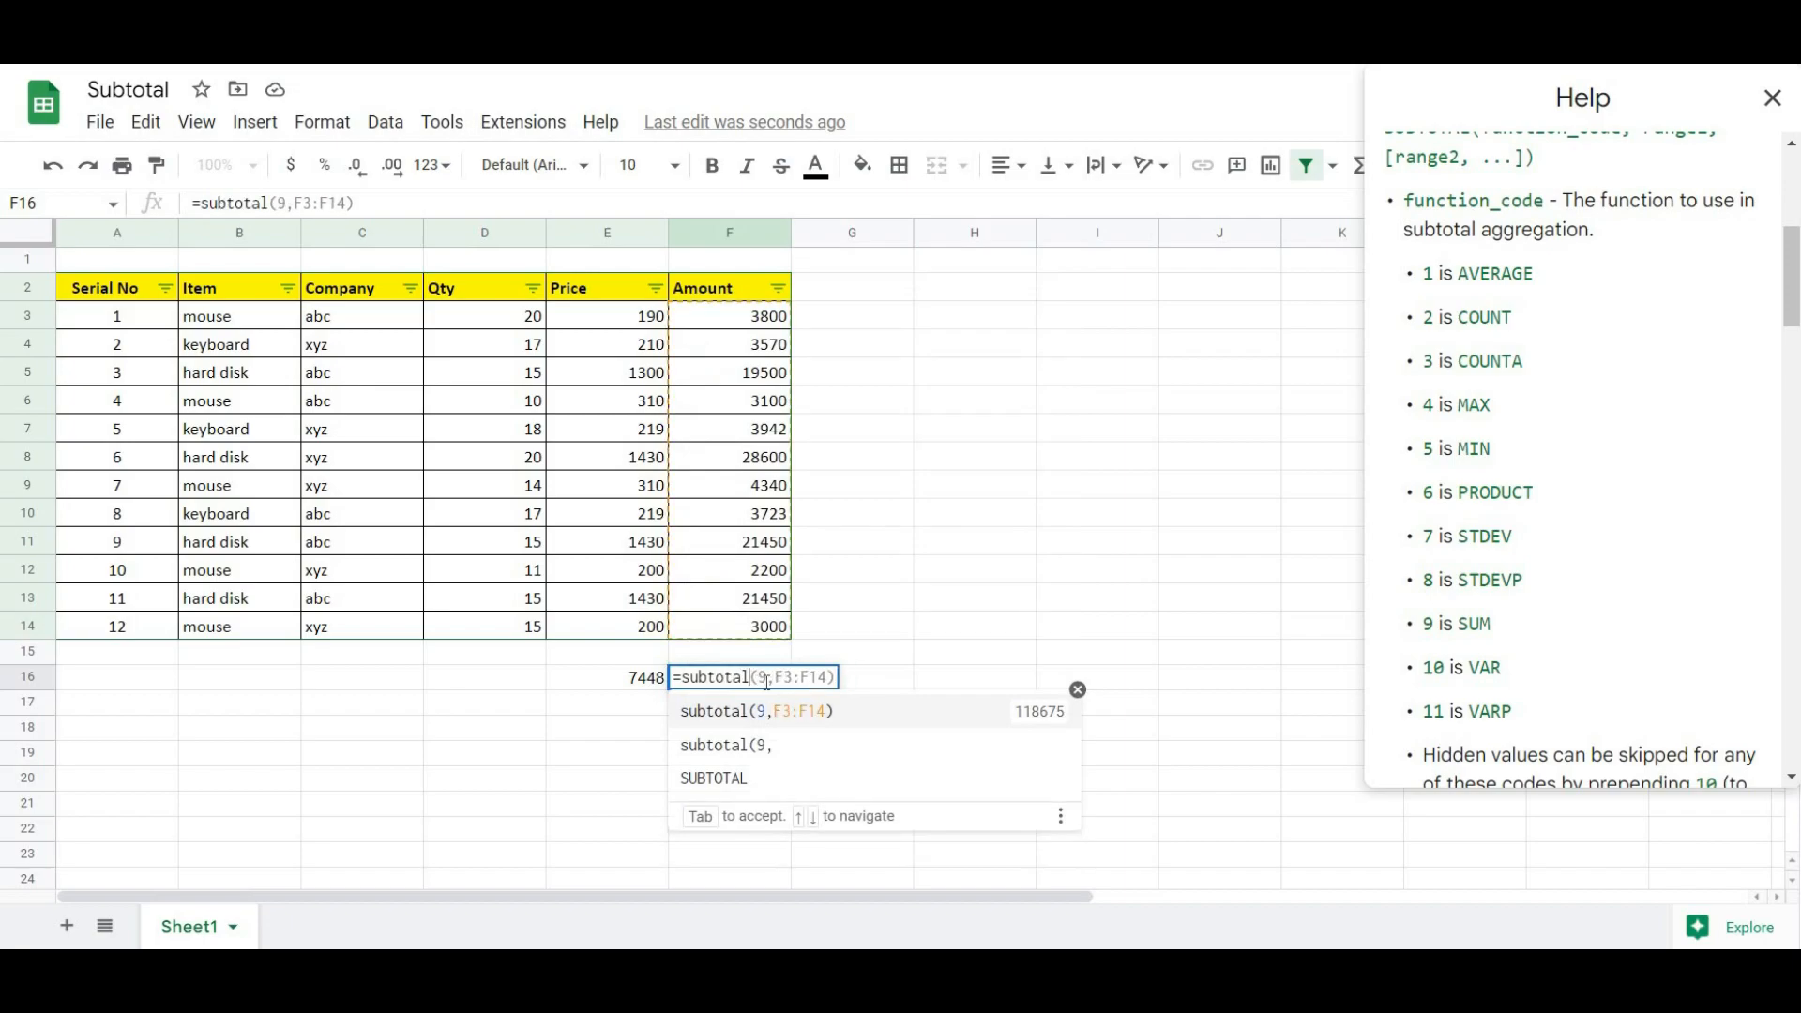
text(()
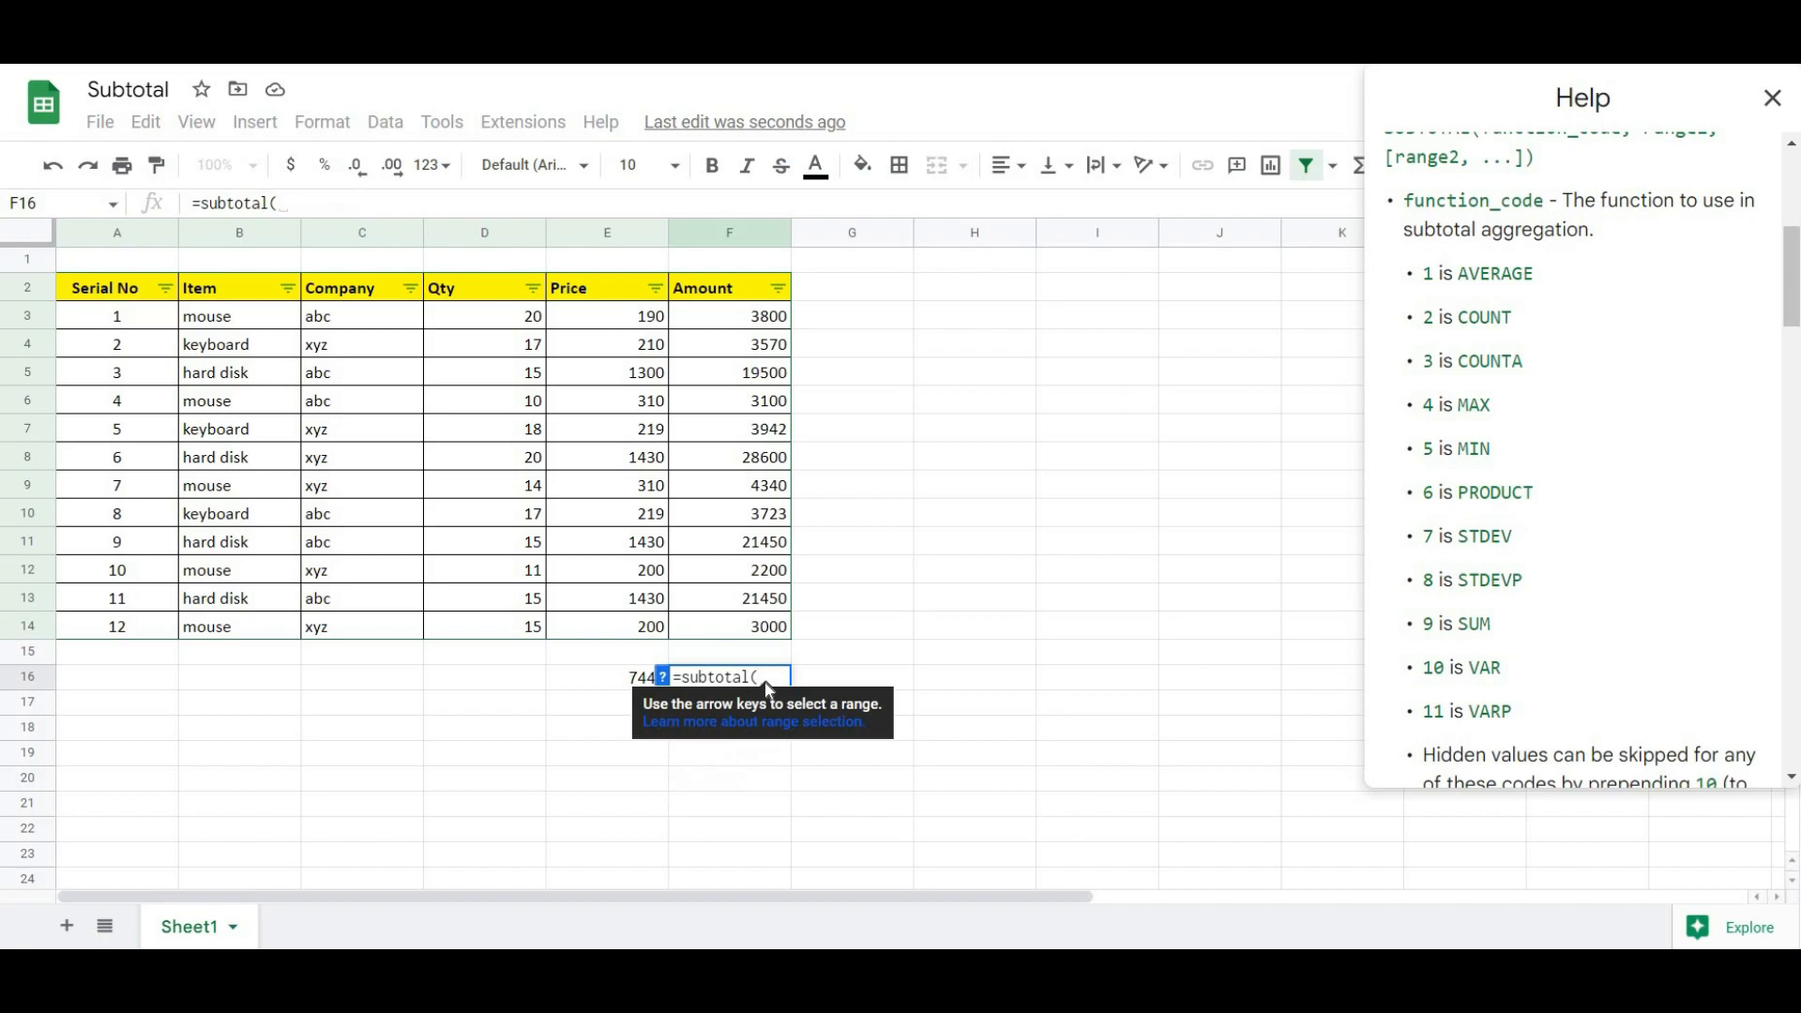
text(9,)
drag(746, 308, 746, 626)
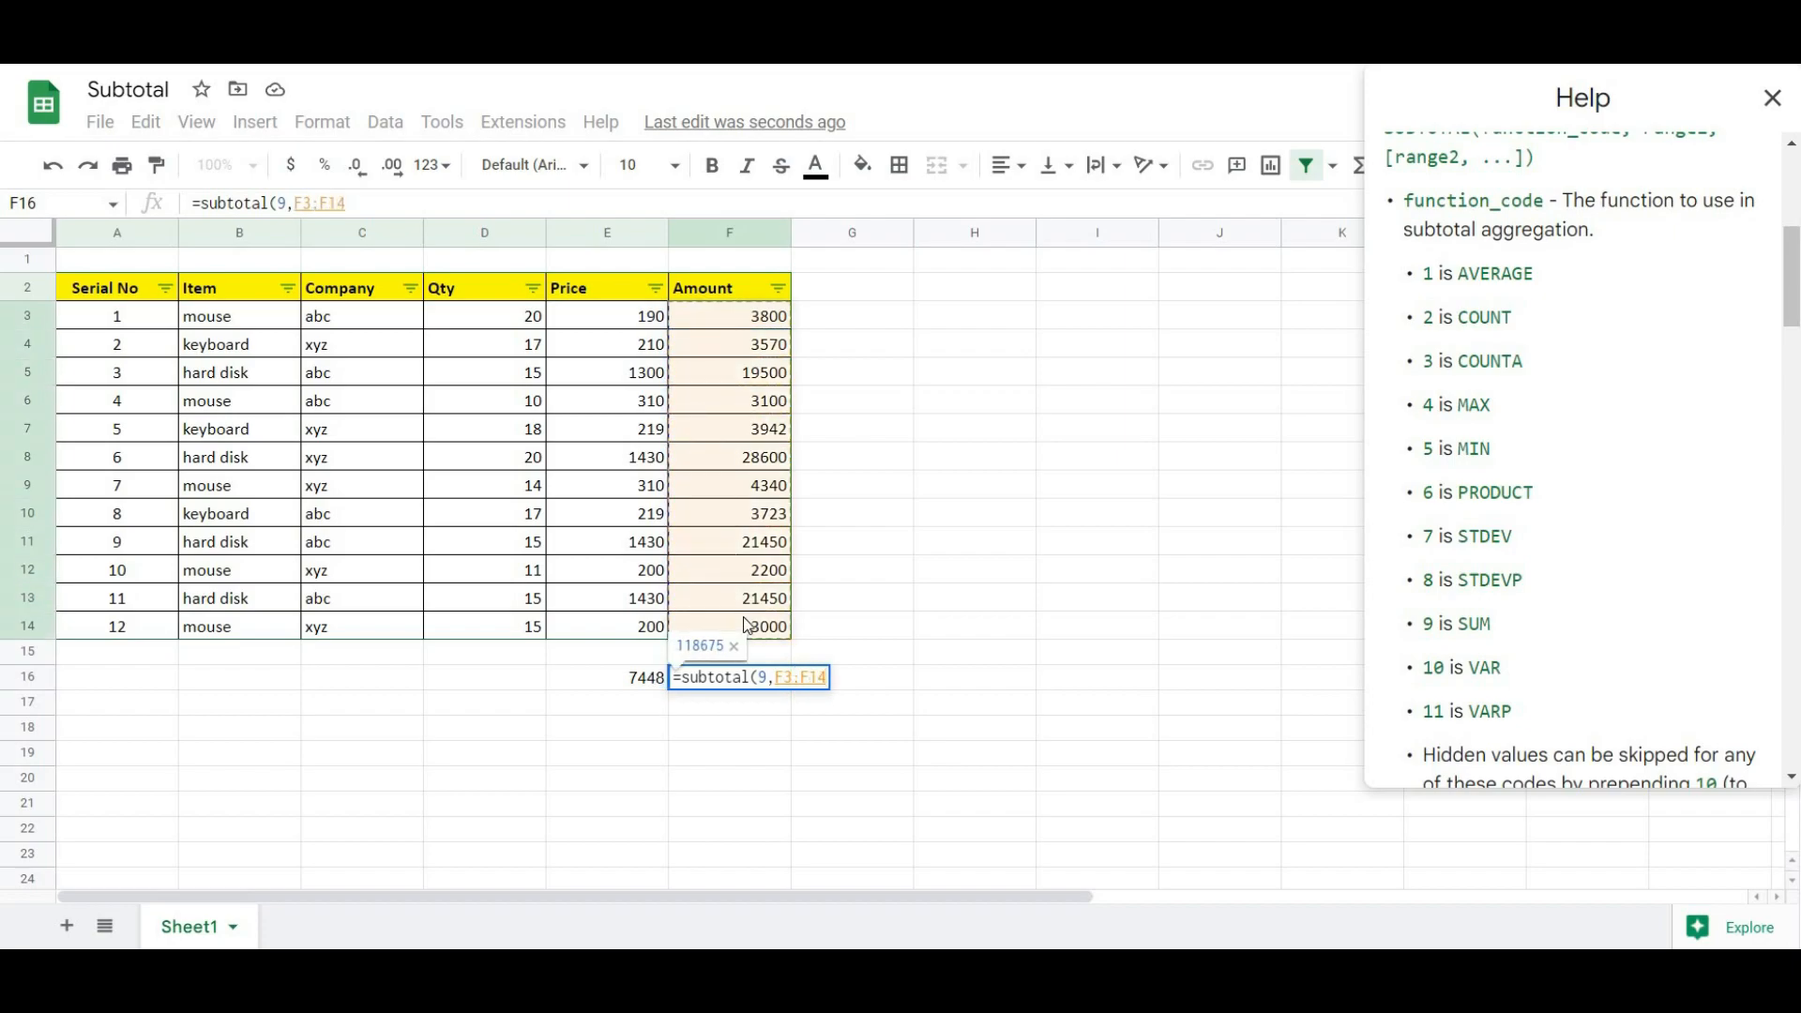
text())
key(Return)
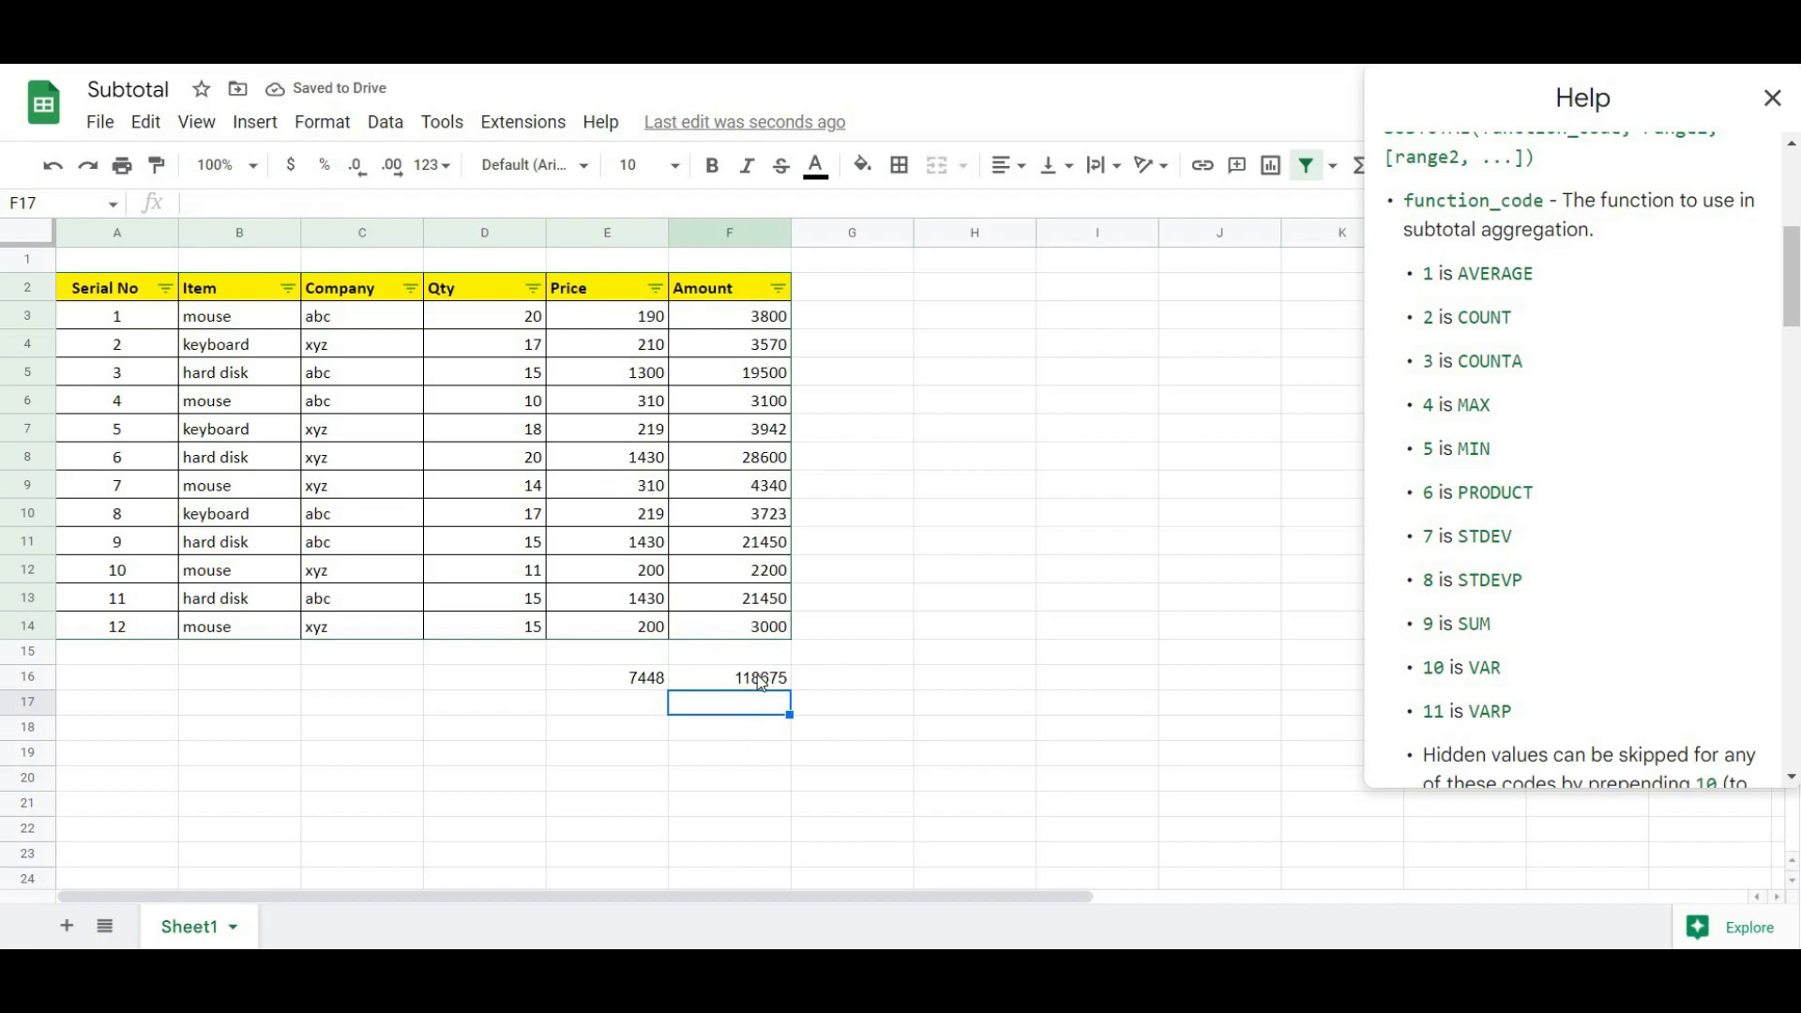
click(762, 679)
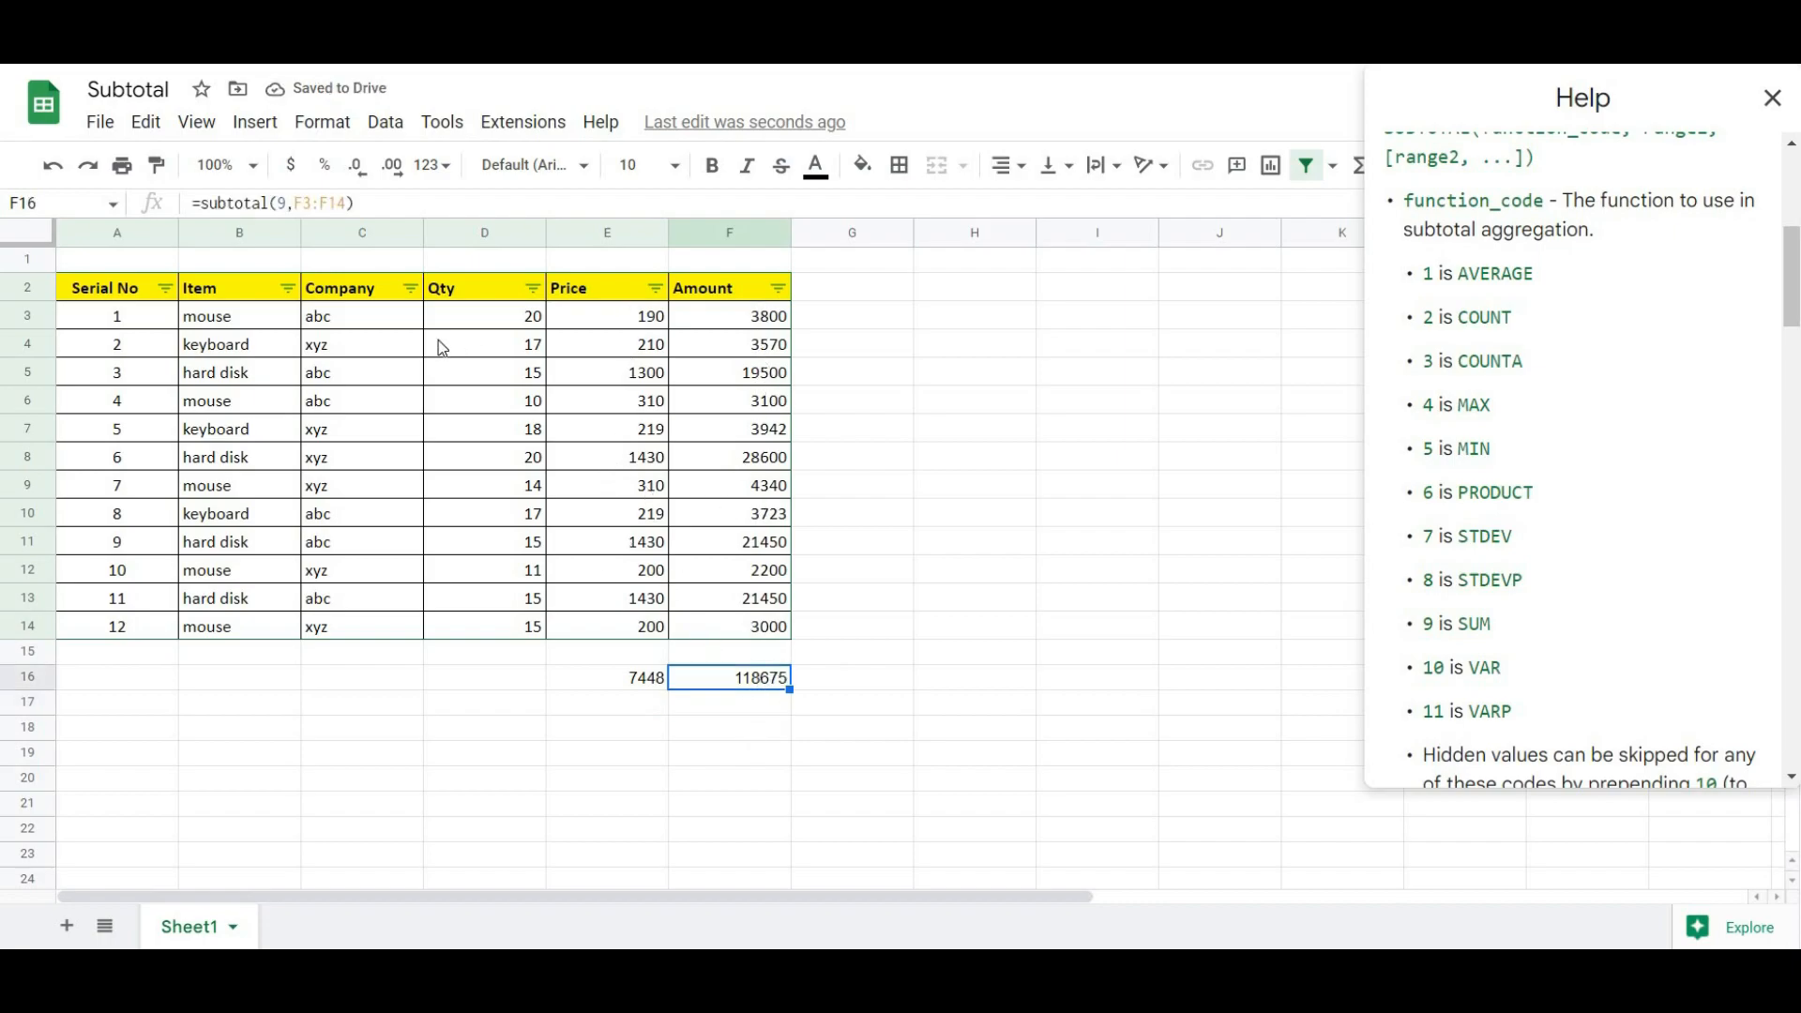
- Filter the Item column to hard disk only and select the visible amounts F5:F13 to check the F16 subtotal
click(289, 289)
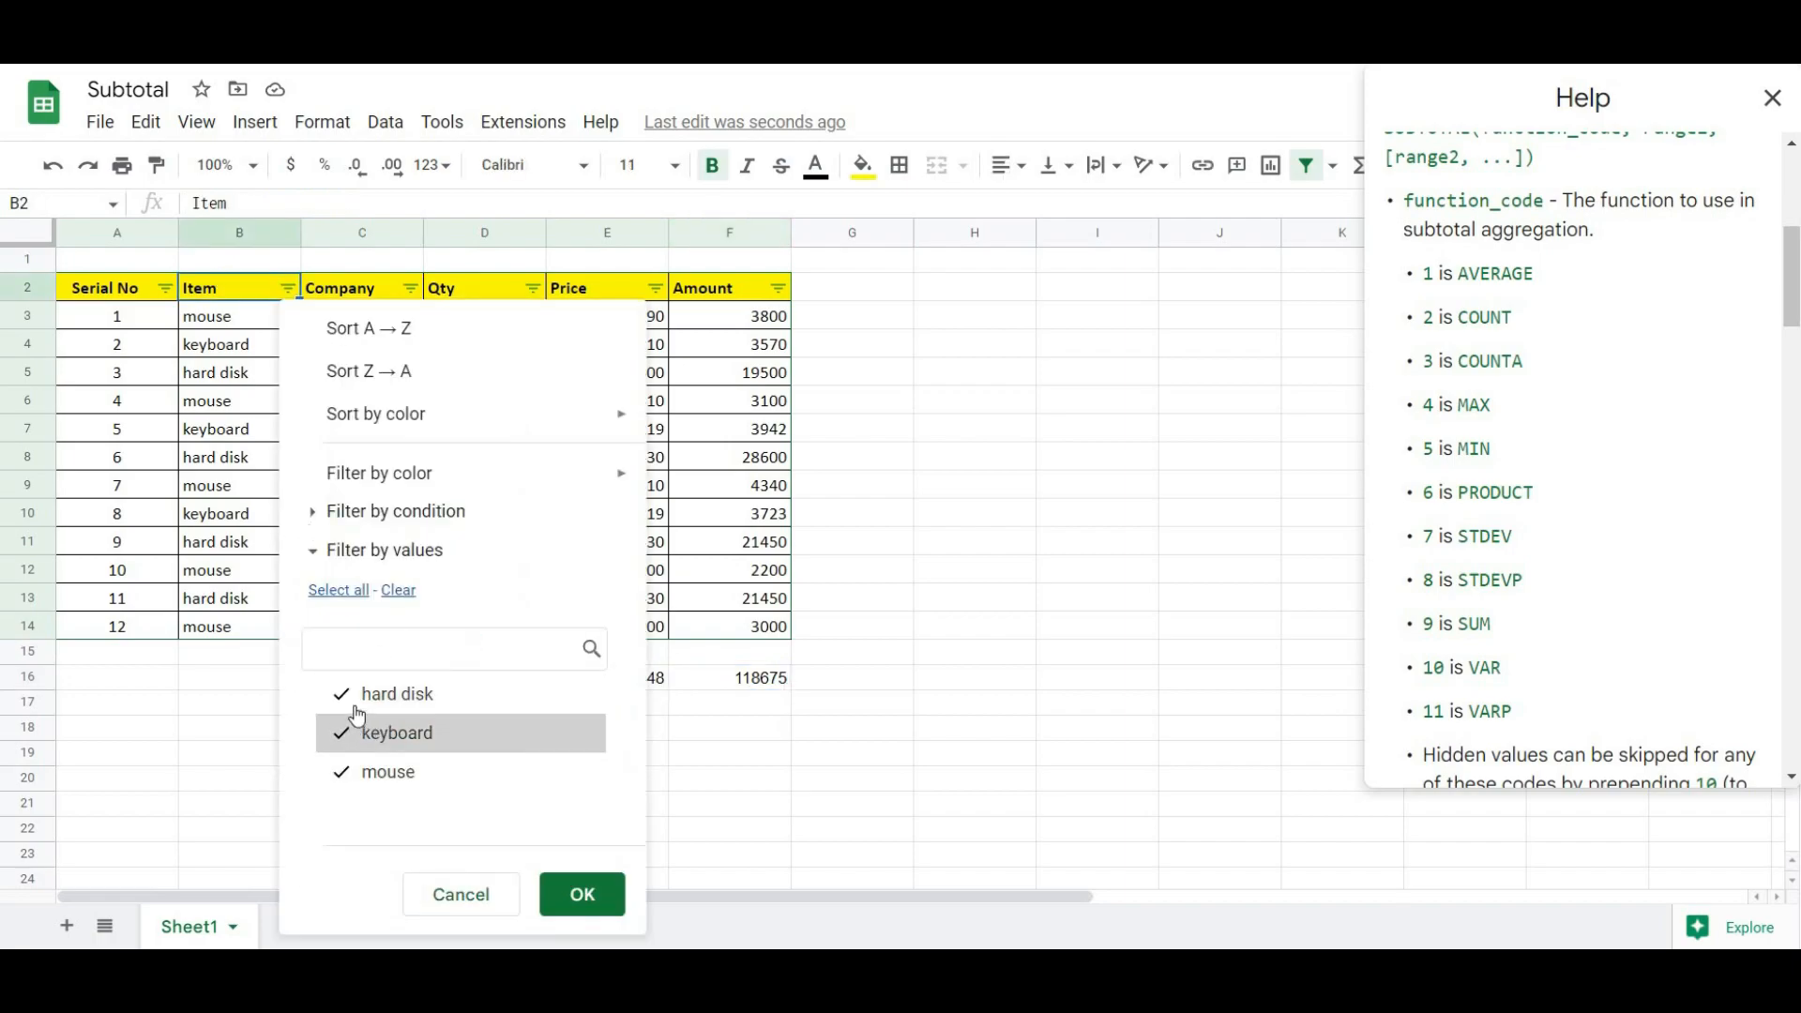
click(375, 732)
click(375, 772)
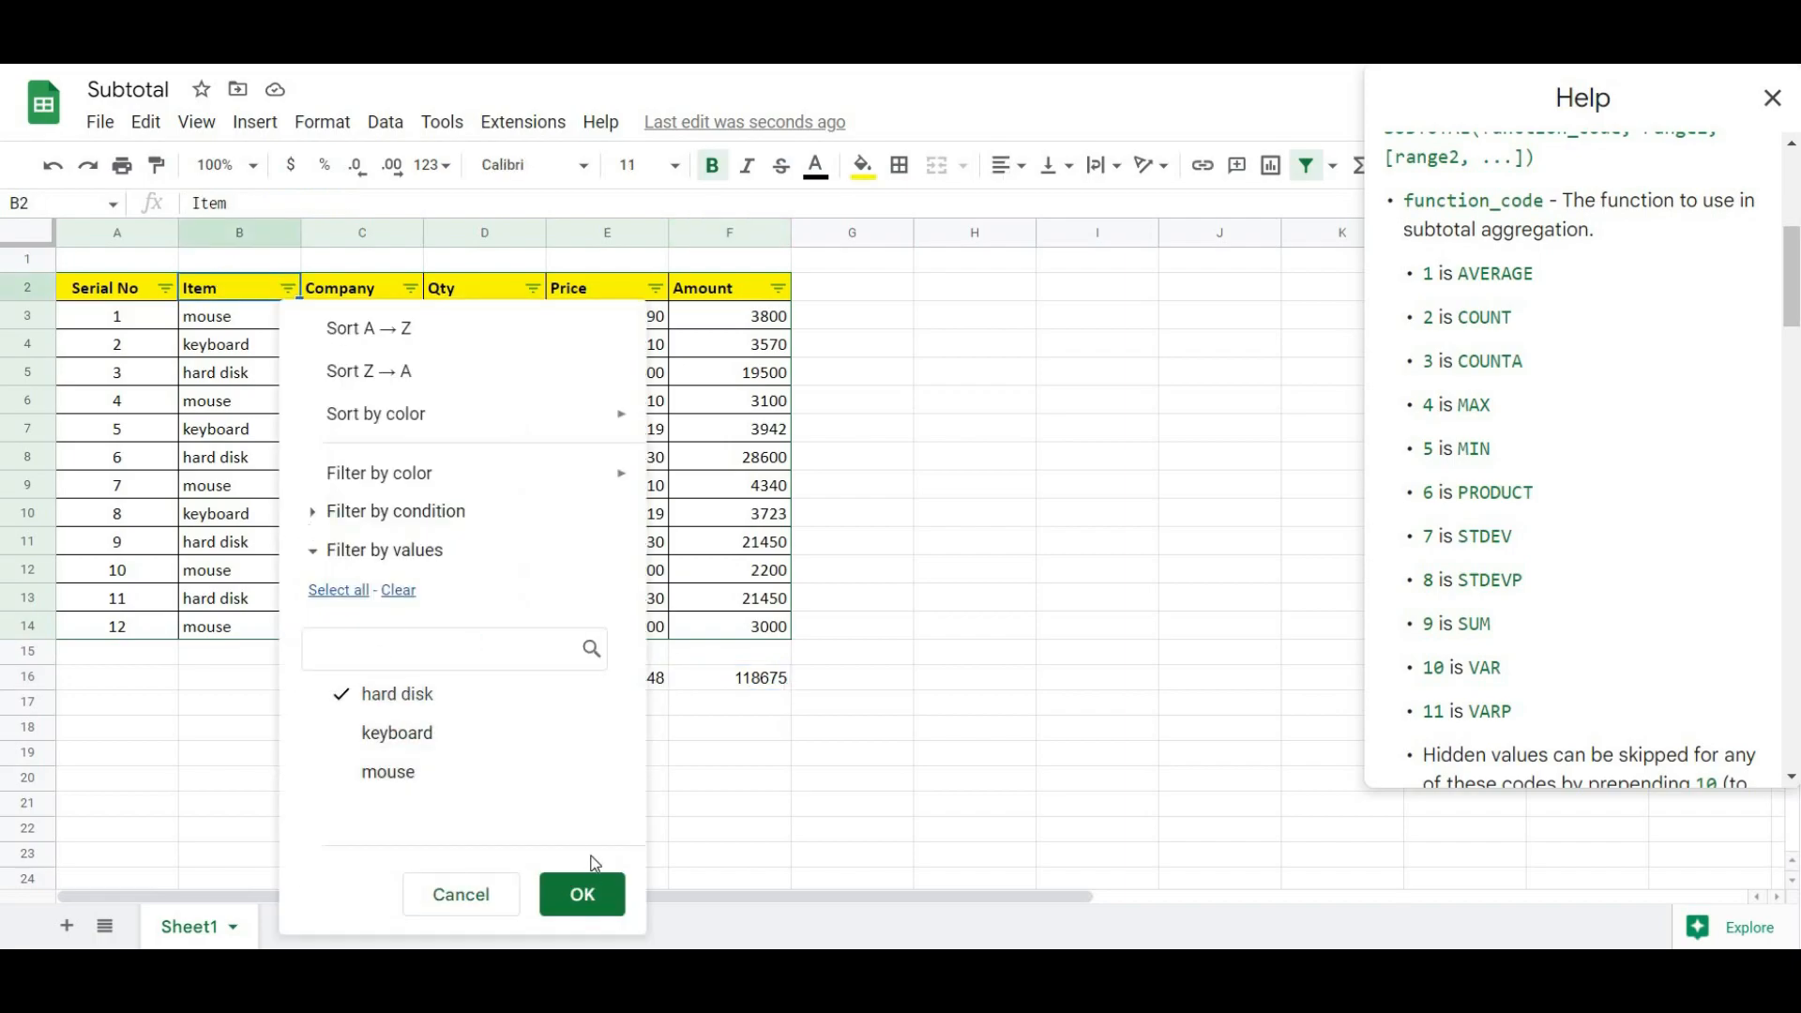
click(575, 891)
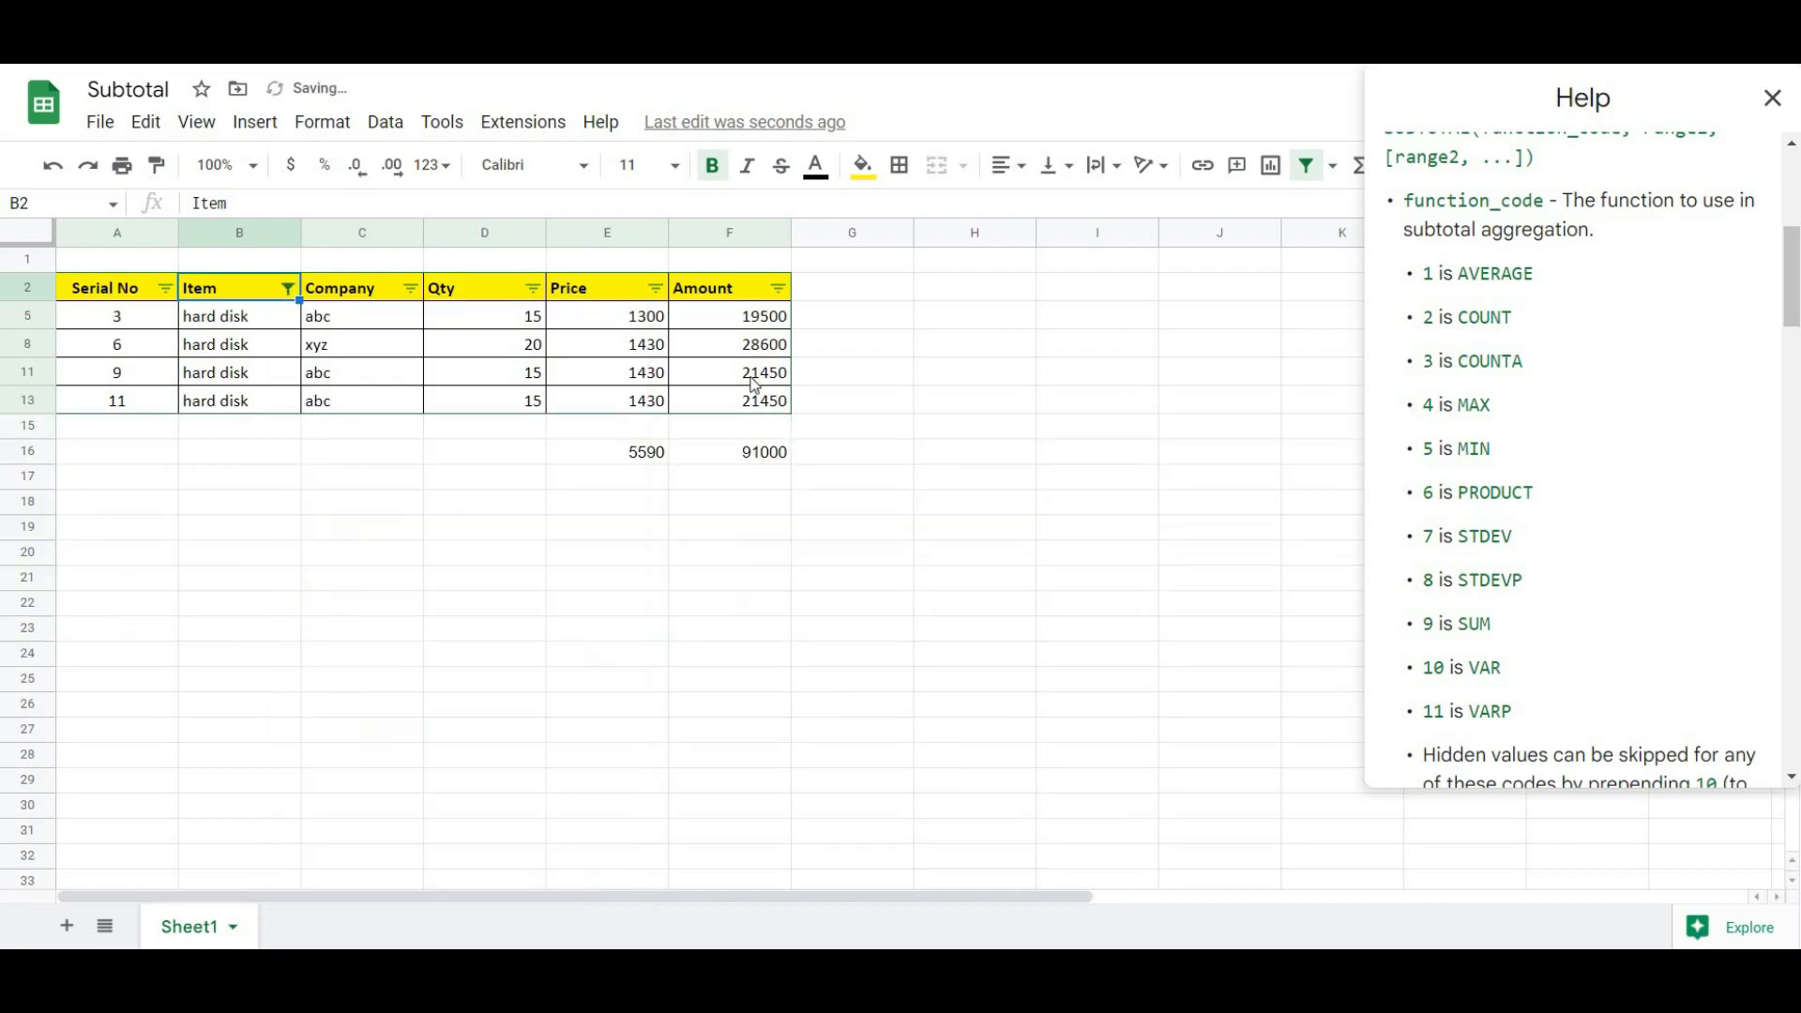
drag(758, 316, 760, 402)
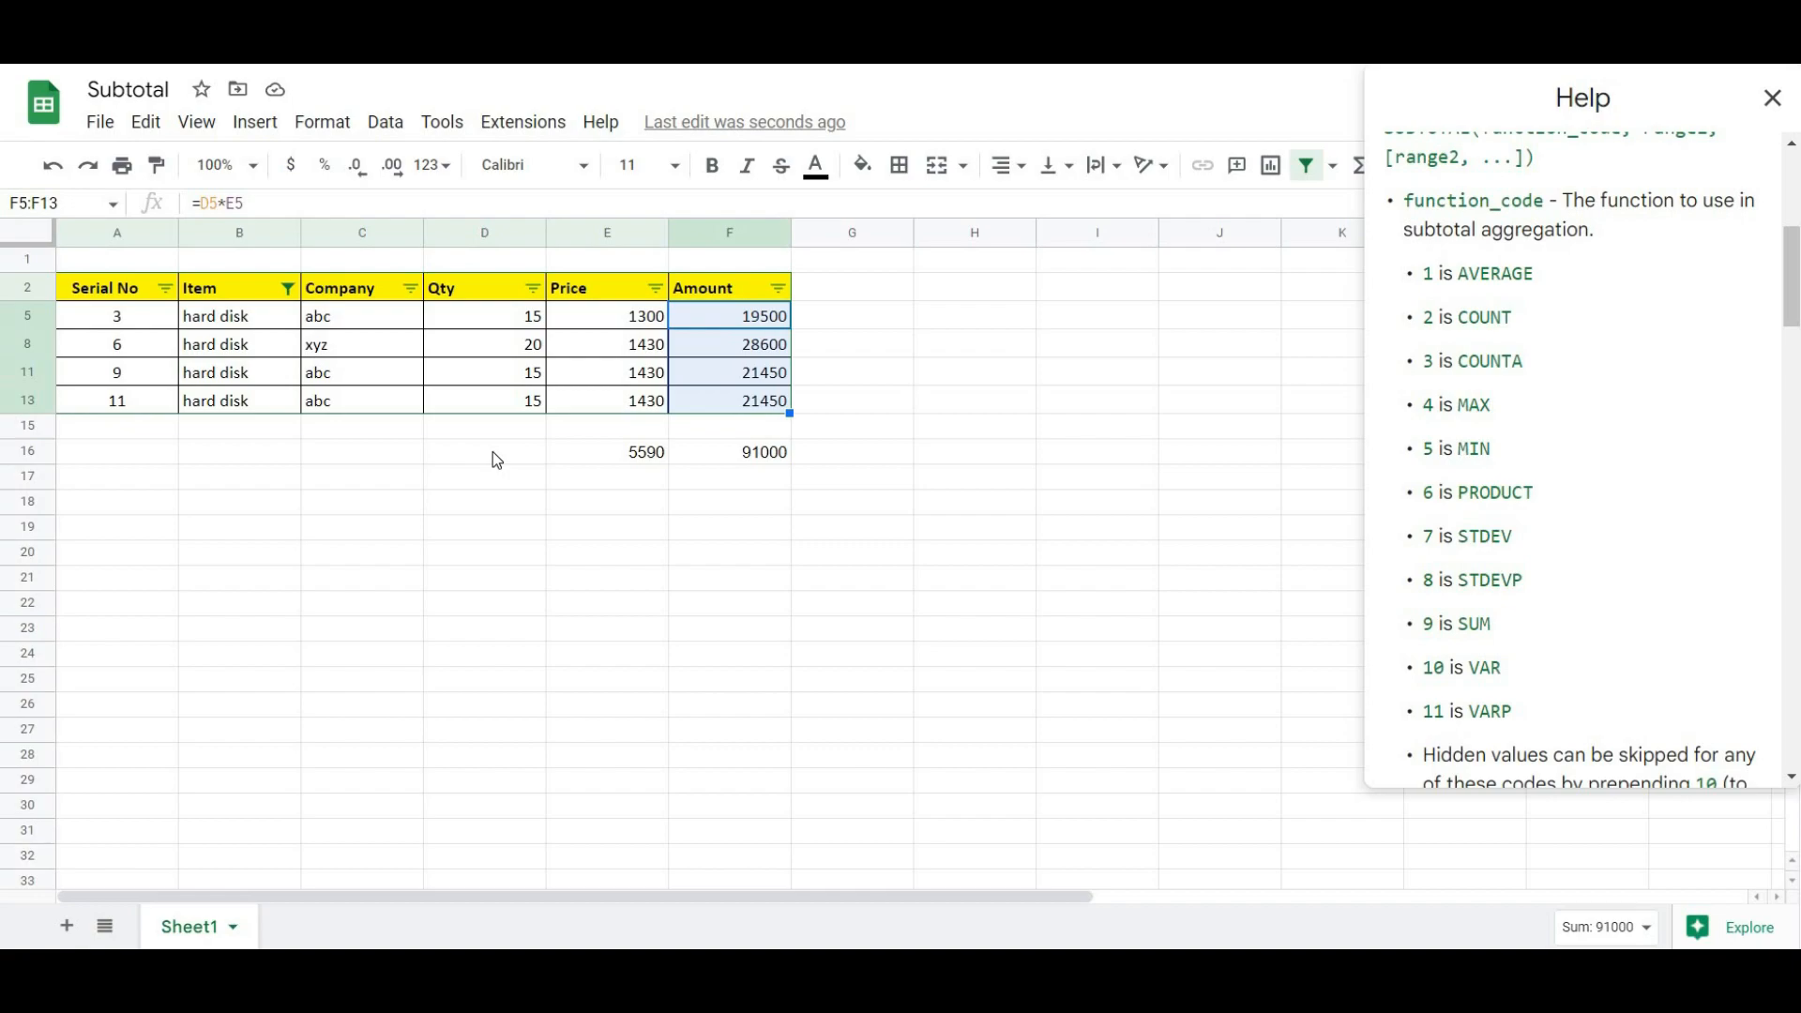
- Bring the keyboard and mouse rows back through the Item column's value filter
click(288, 288)
click(380, 550)
click(365, 747)
click(361, 772)
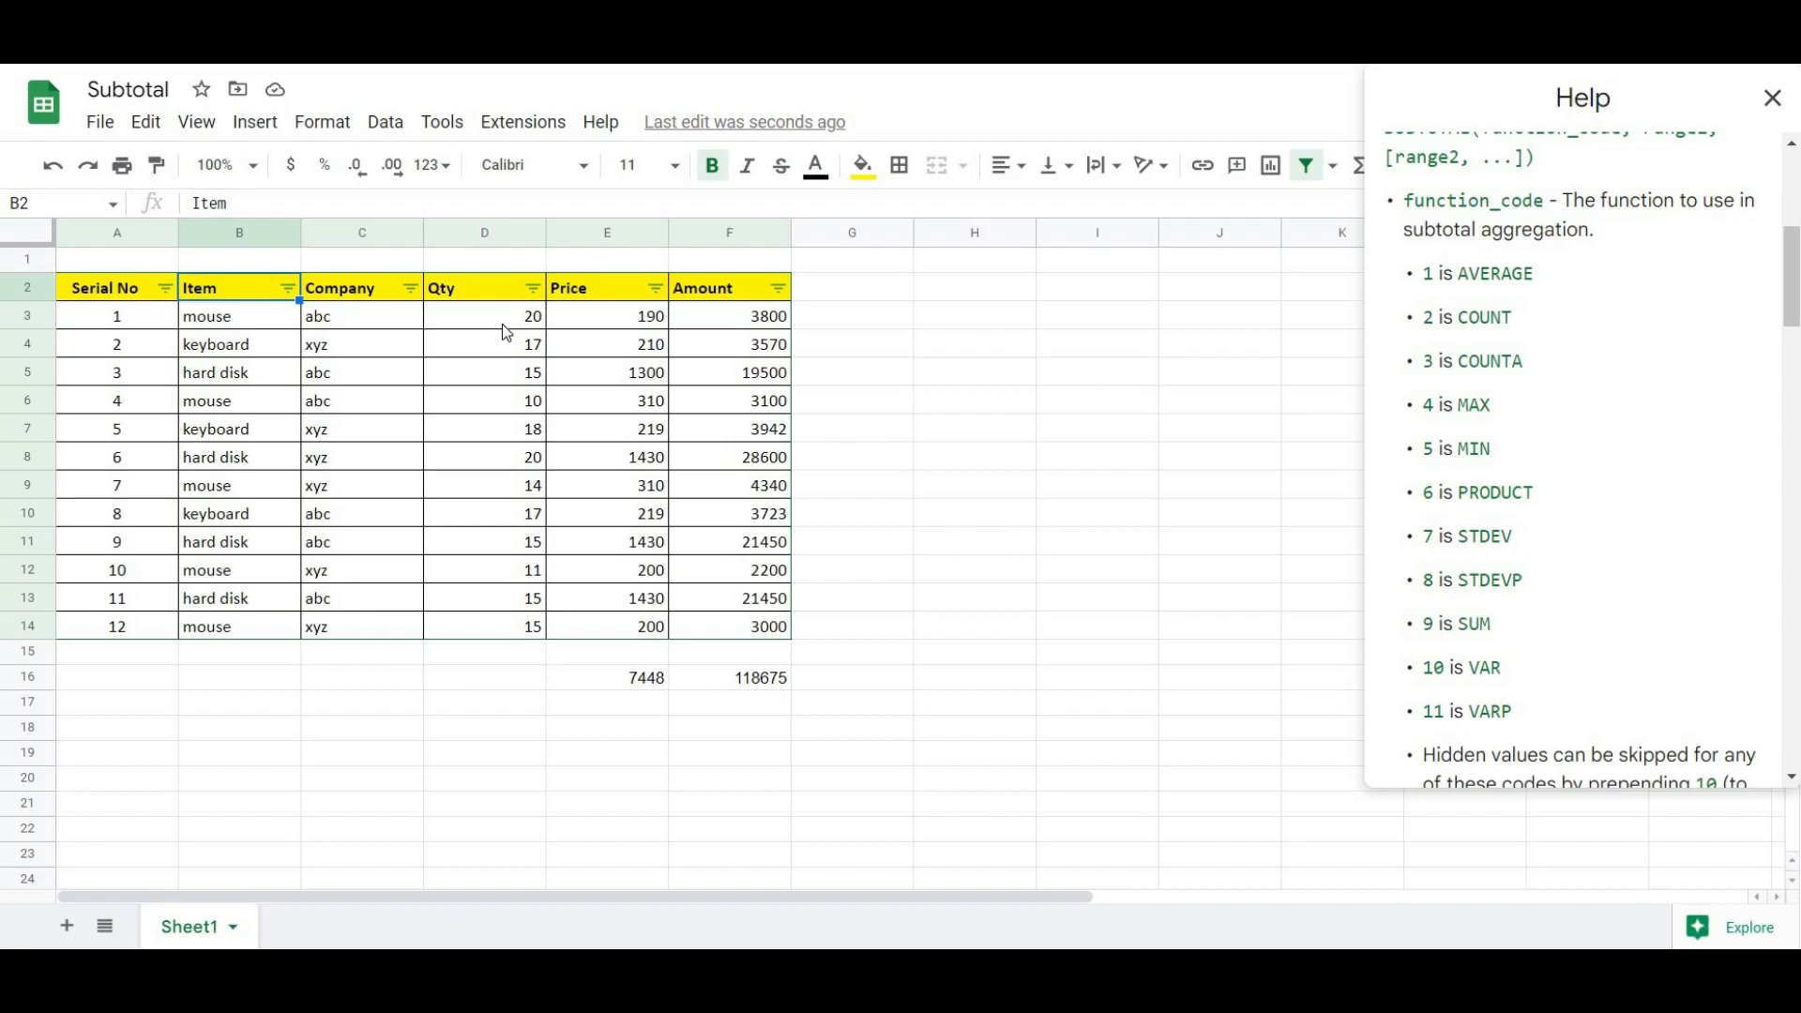
- Enter a SUBTOTAL formula in cell D16 with function code 4 (MAX) and the Qty range D3:D14
click(522, 676)
double_click(522, 676)
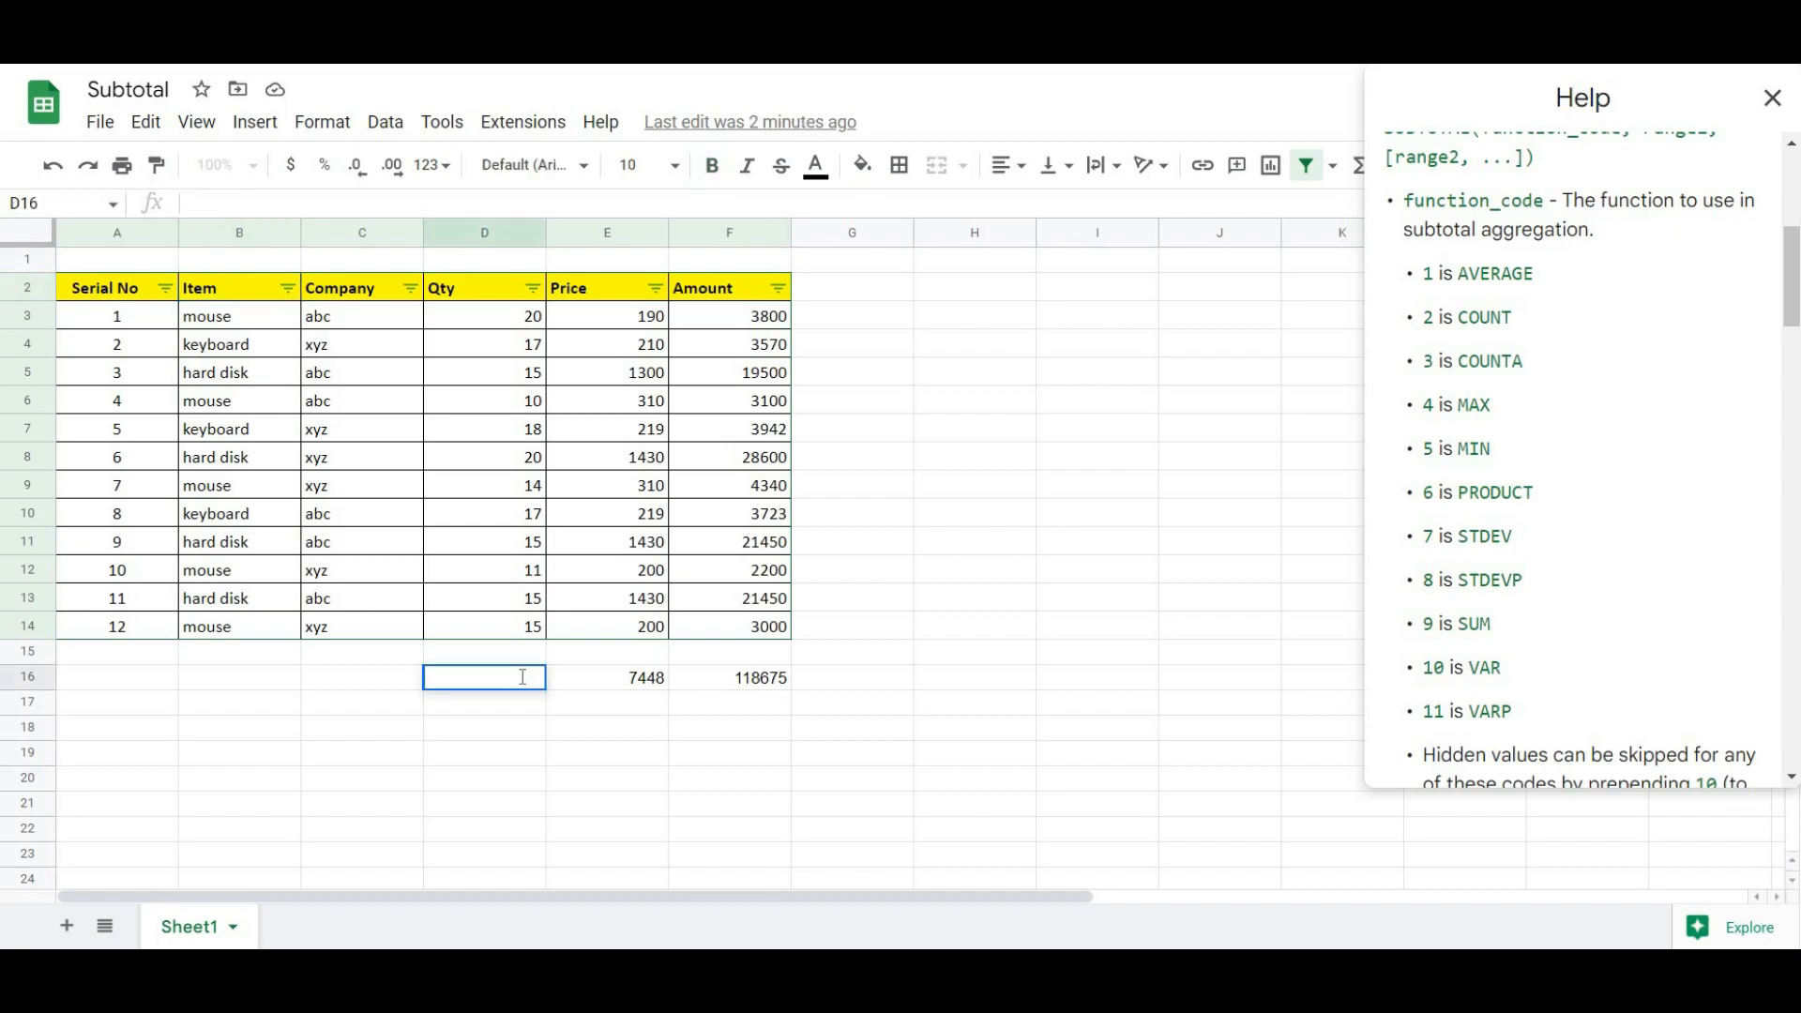
text(=su)
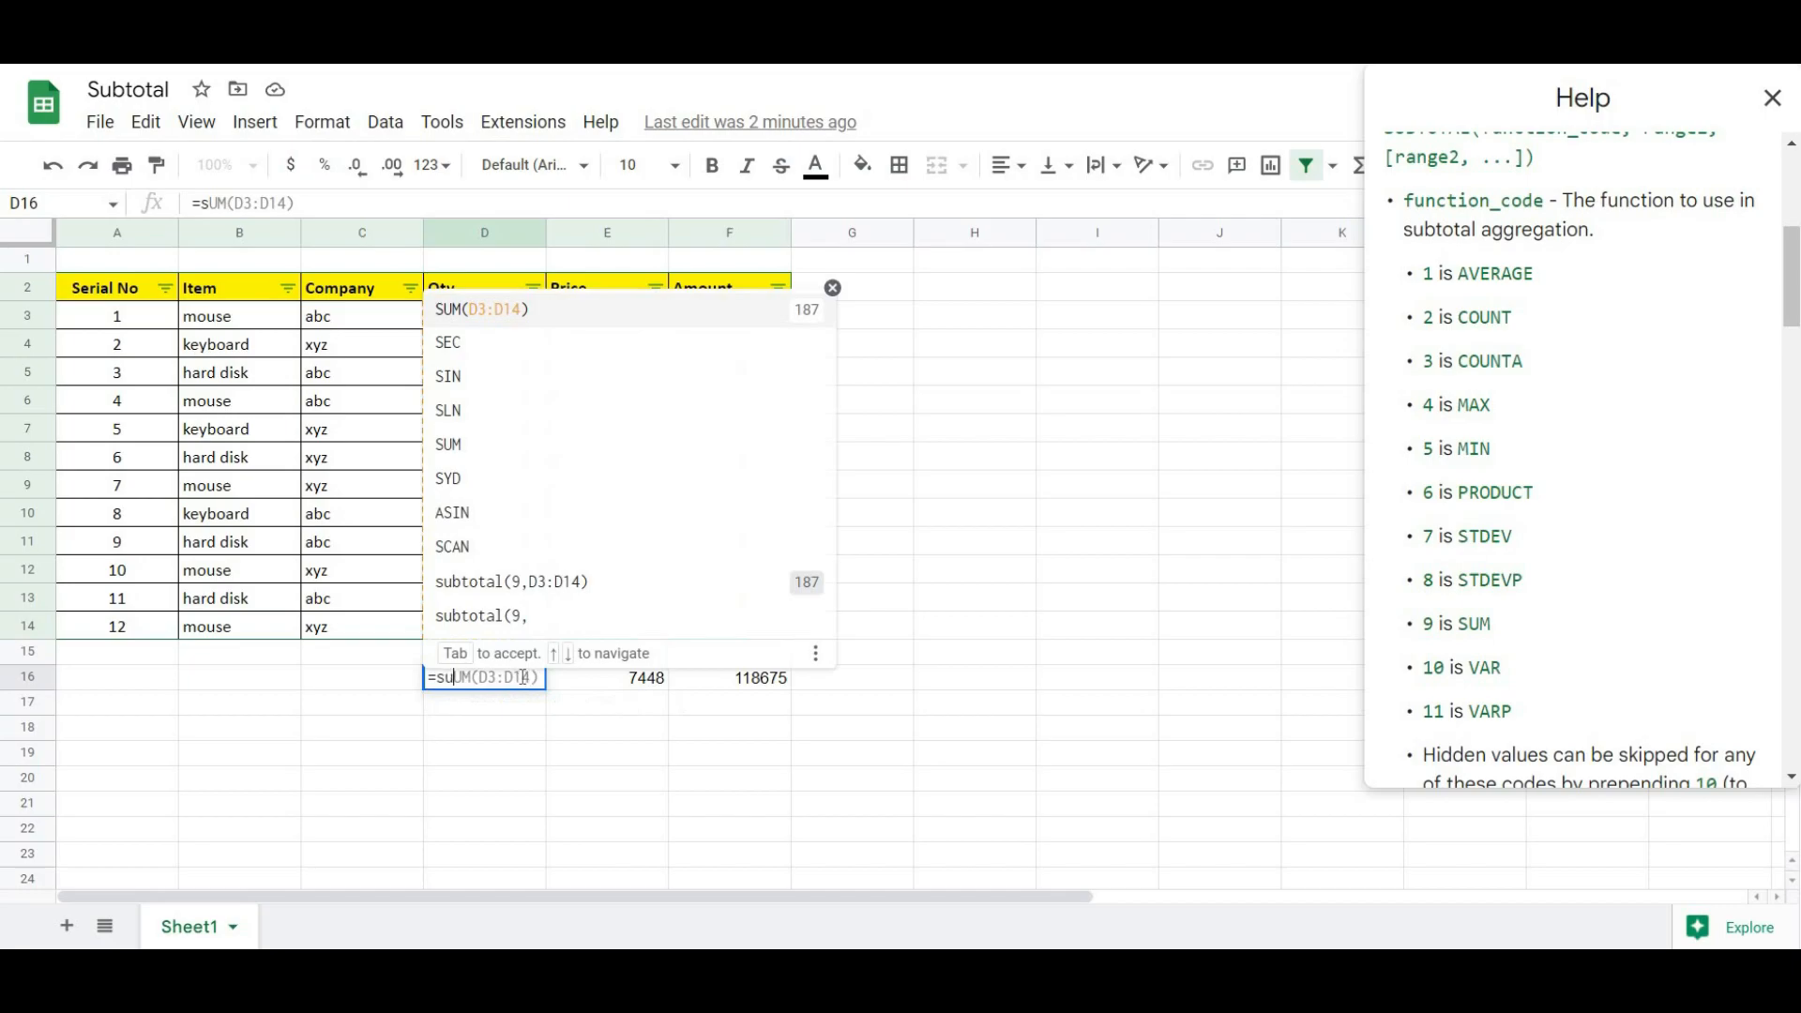
text(btotal)
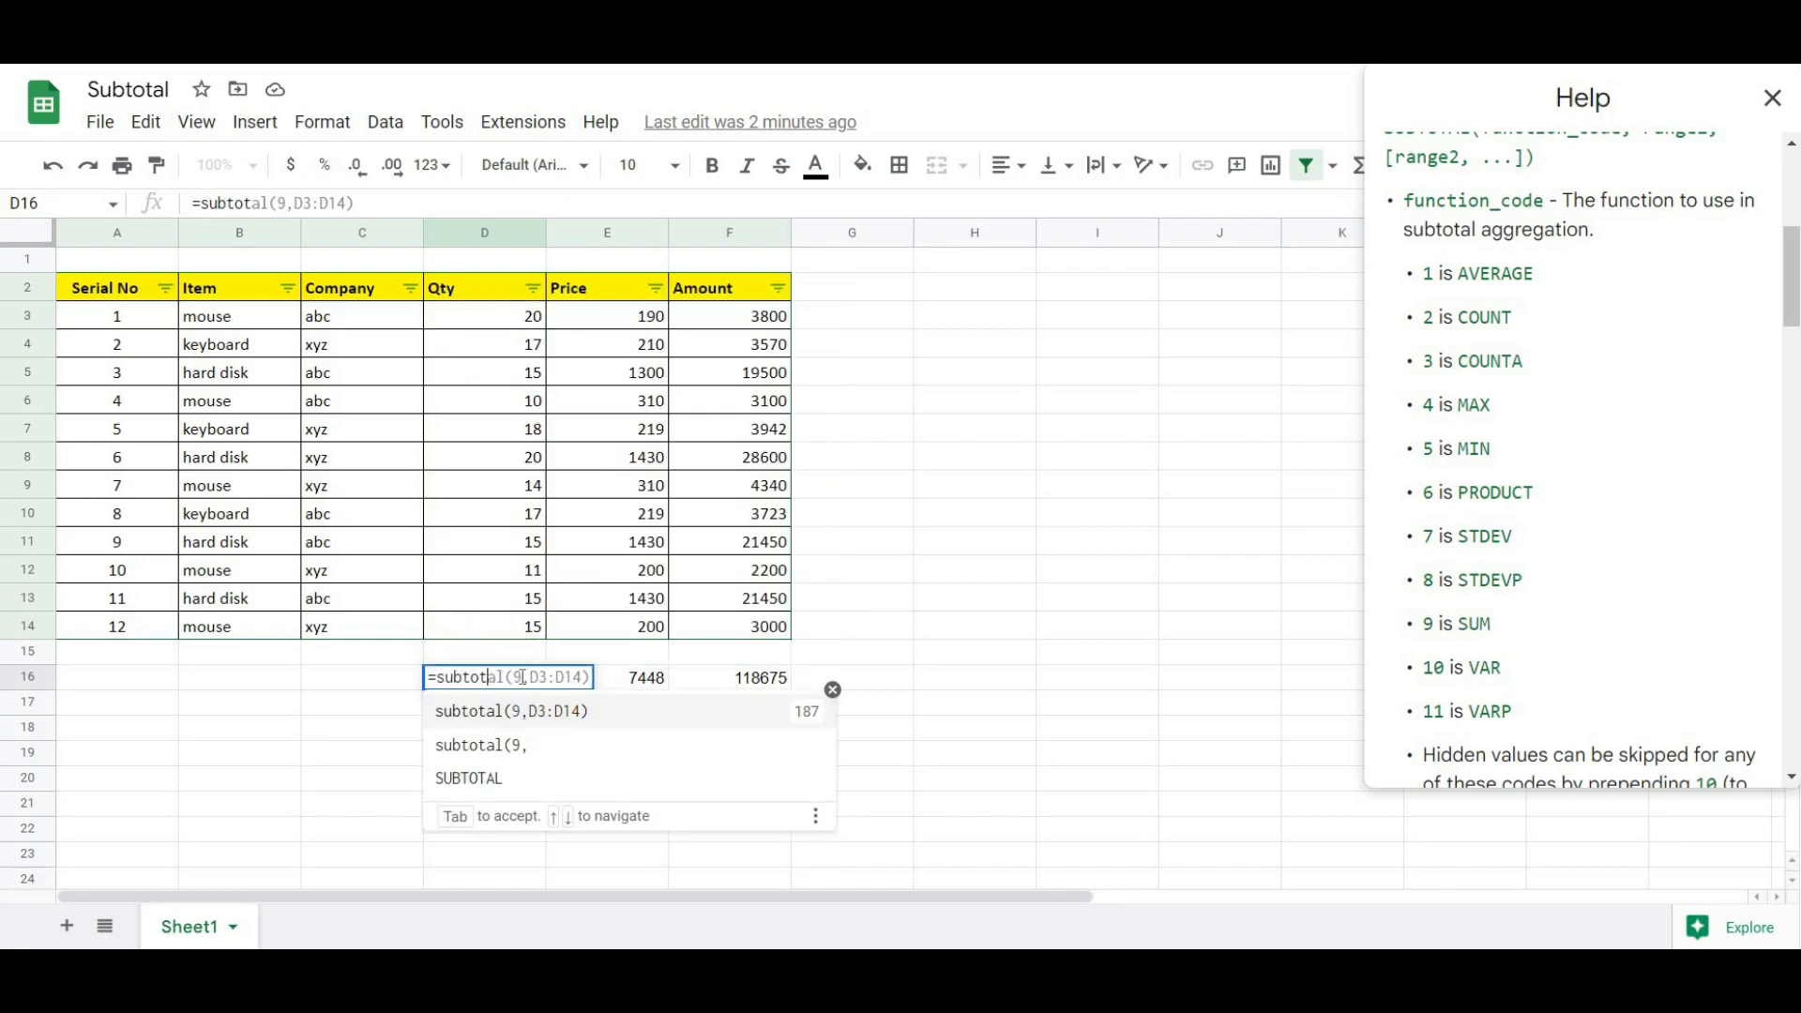
text((()
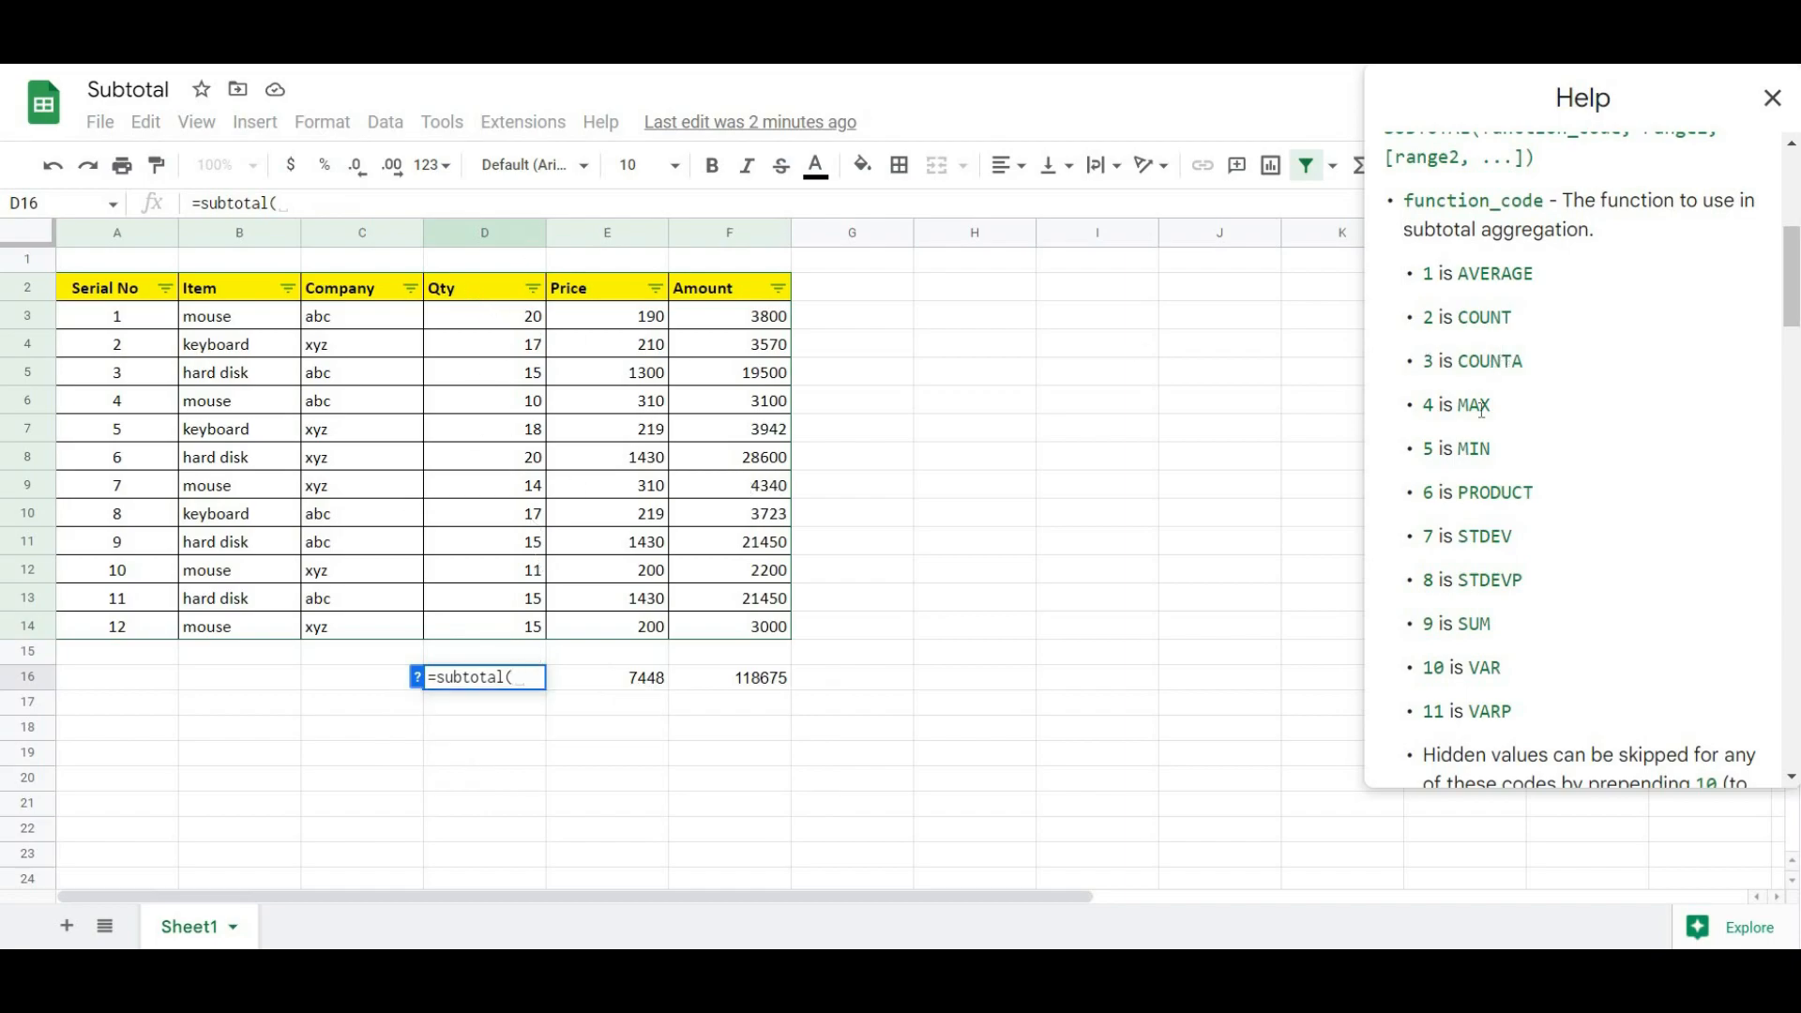
triple_click(1438, 404)
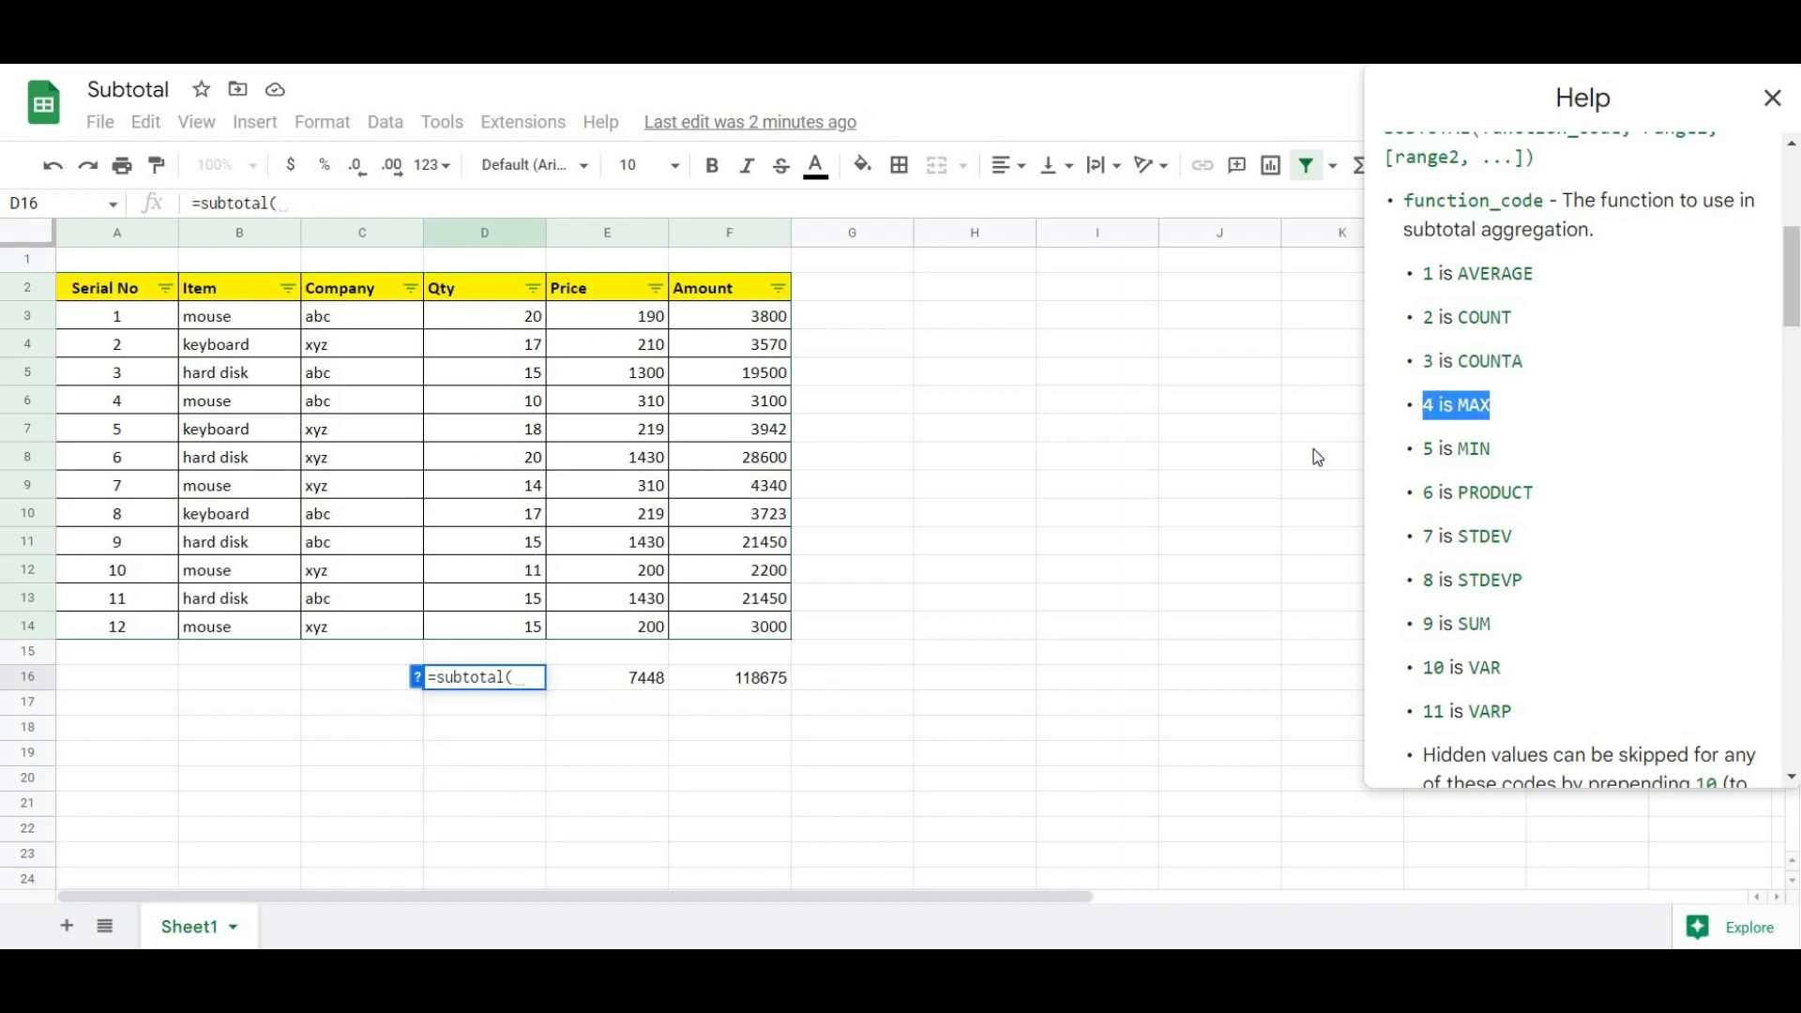
click(524, 676)
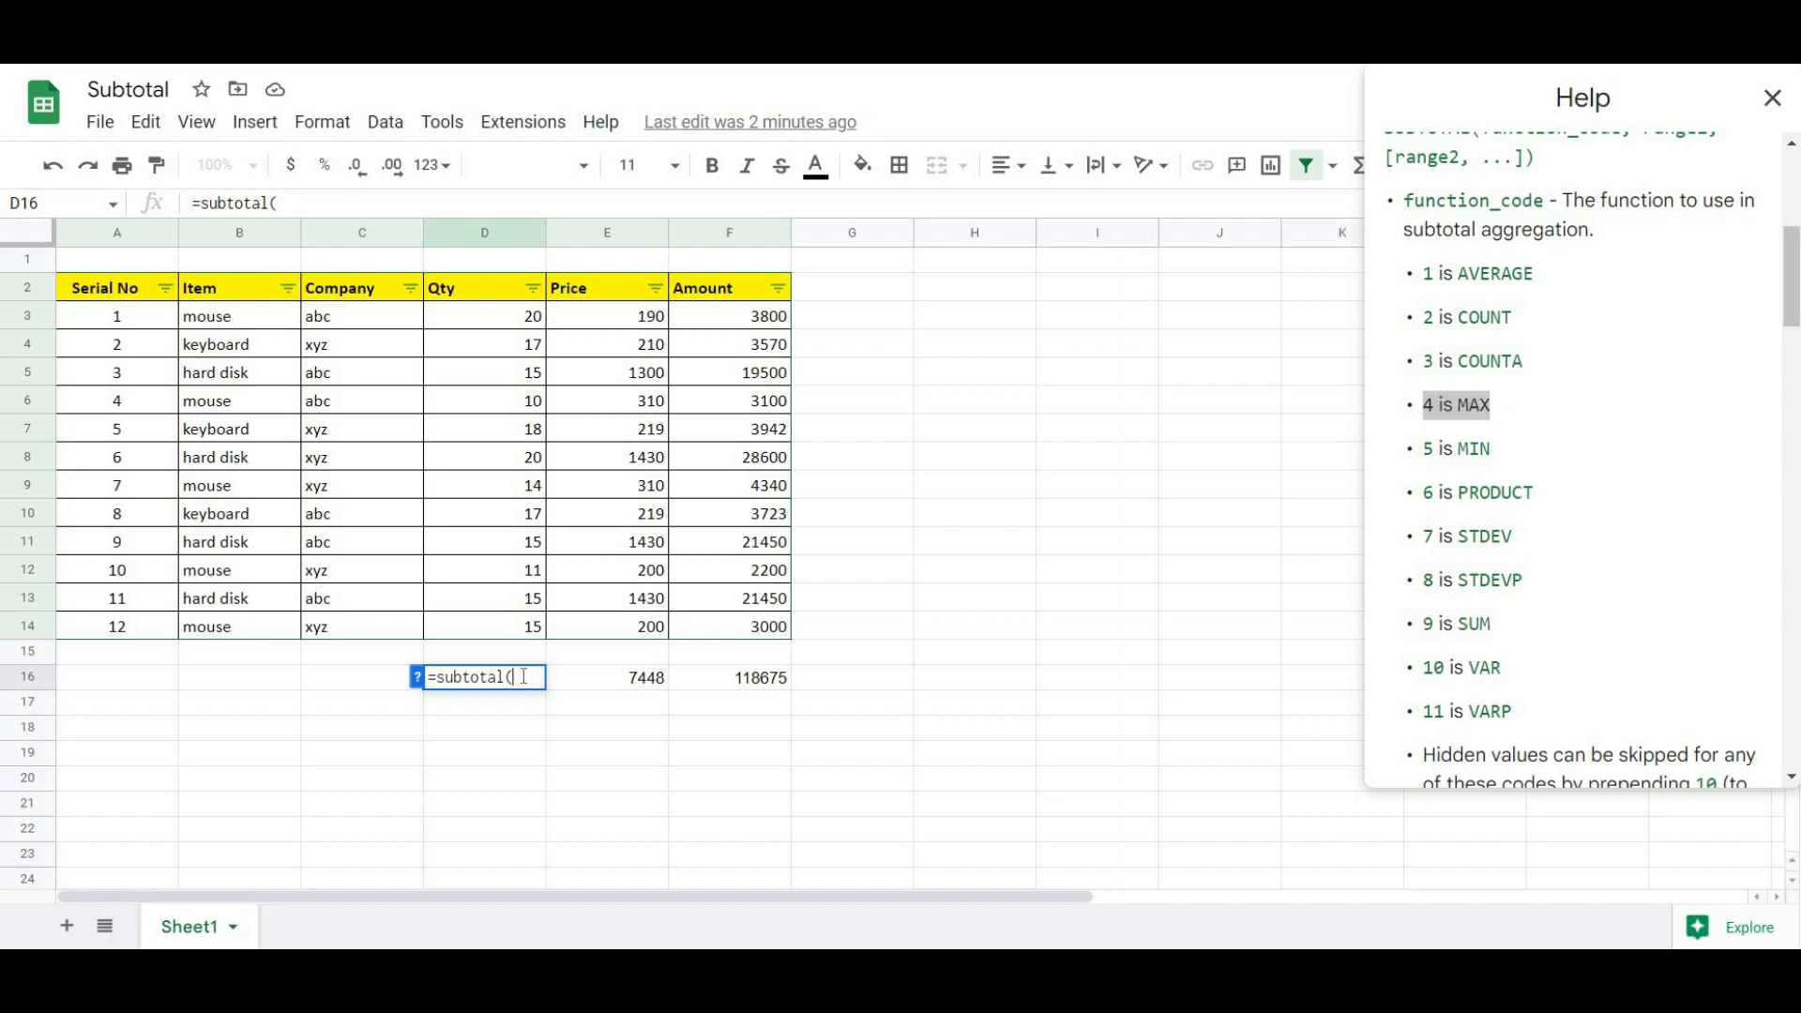
text(4,)
drag(473, 317, 480, 633)
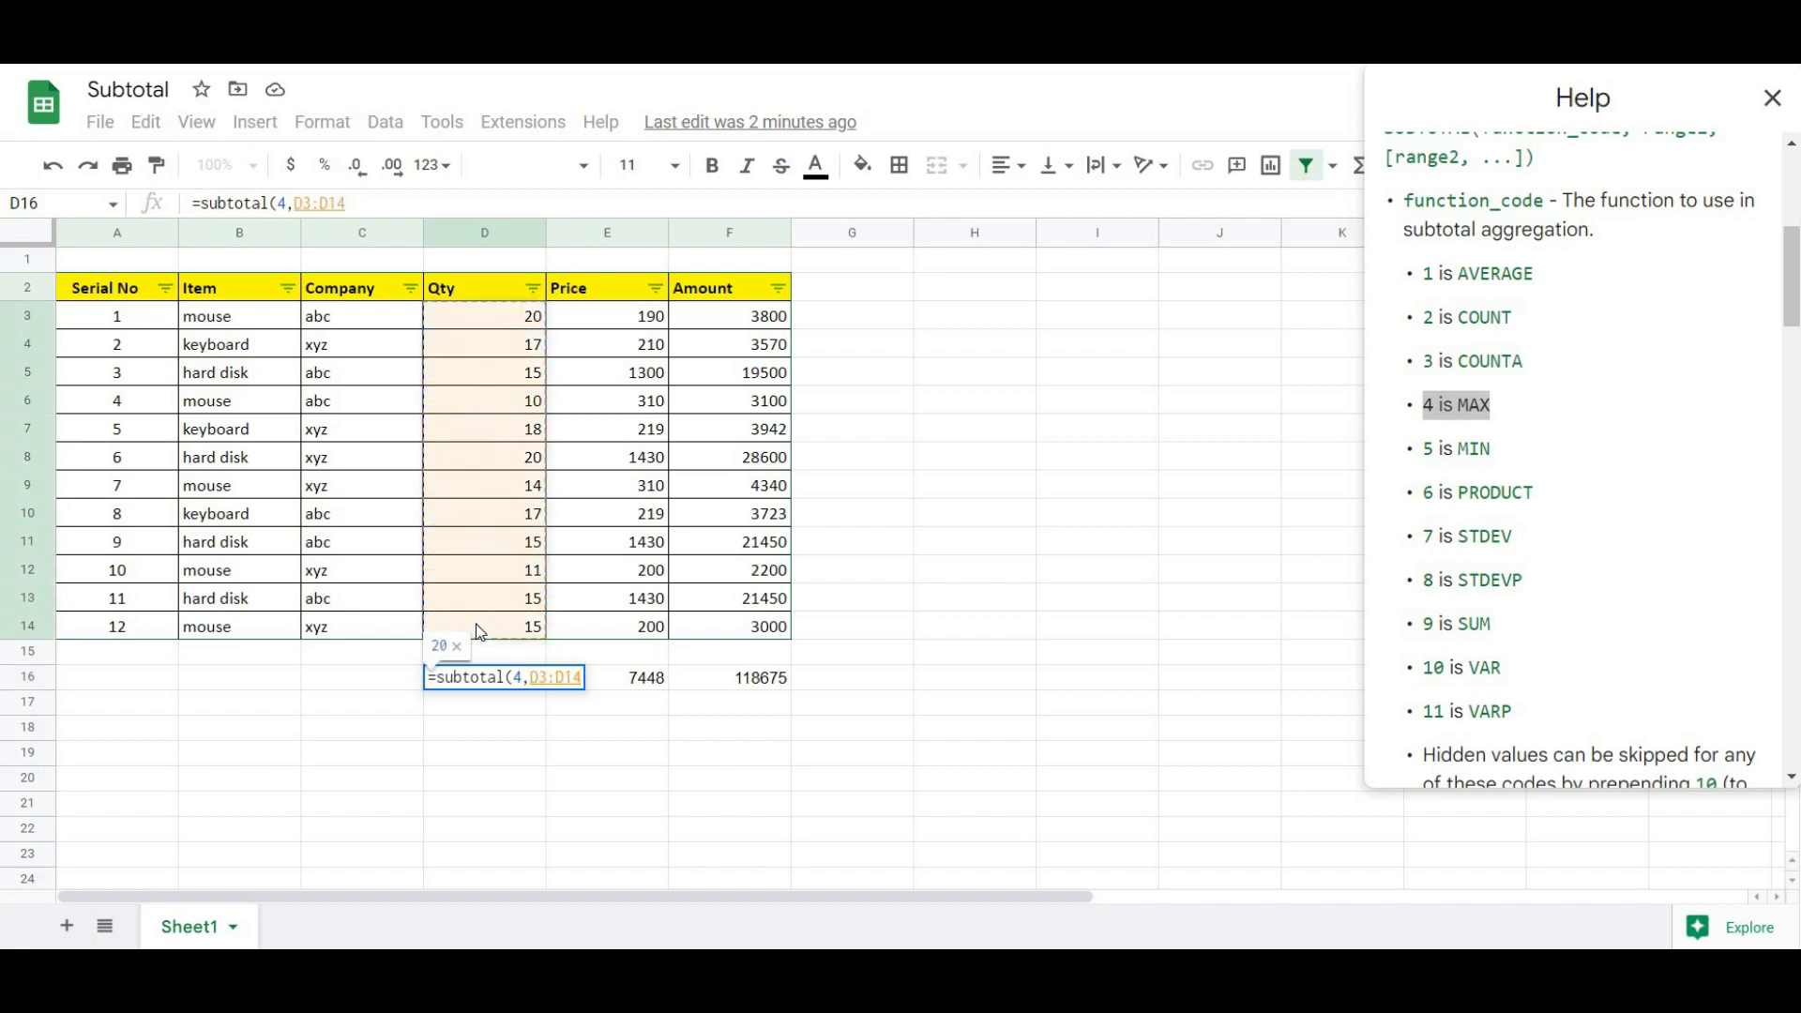
text())
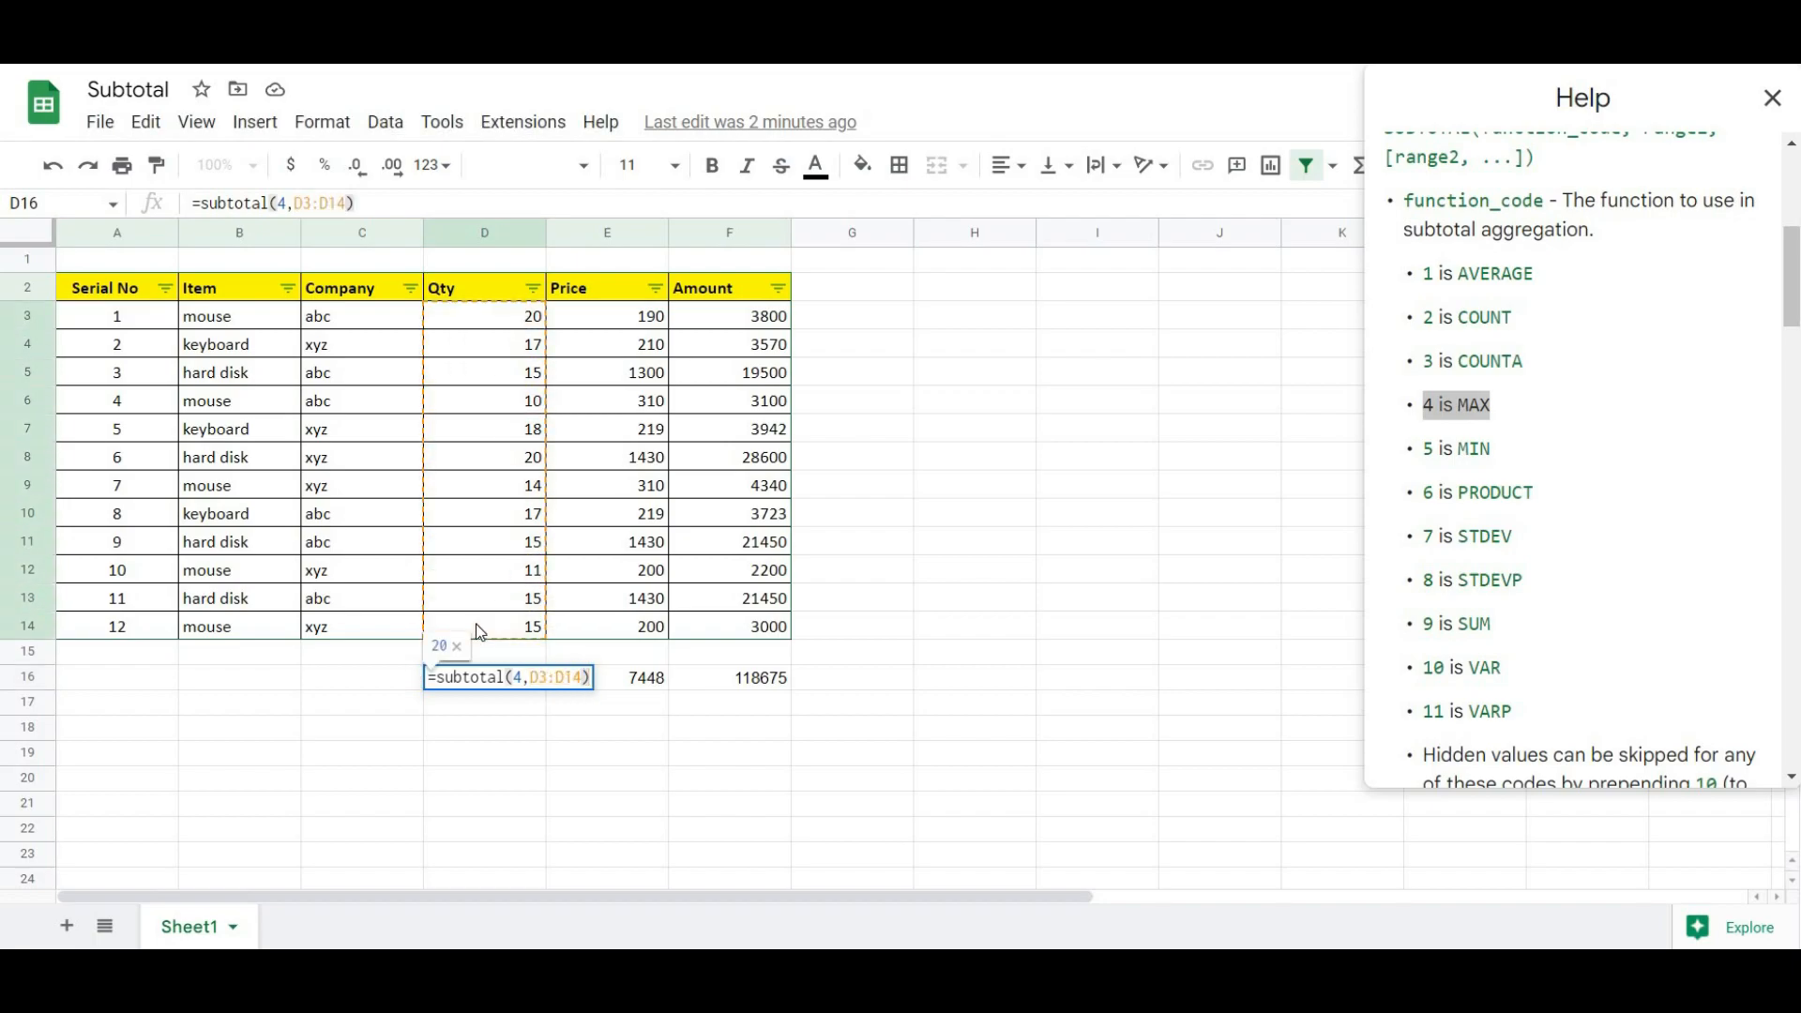
key(Return)
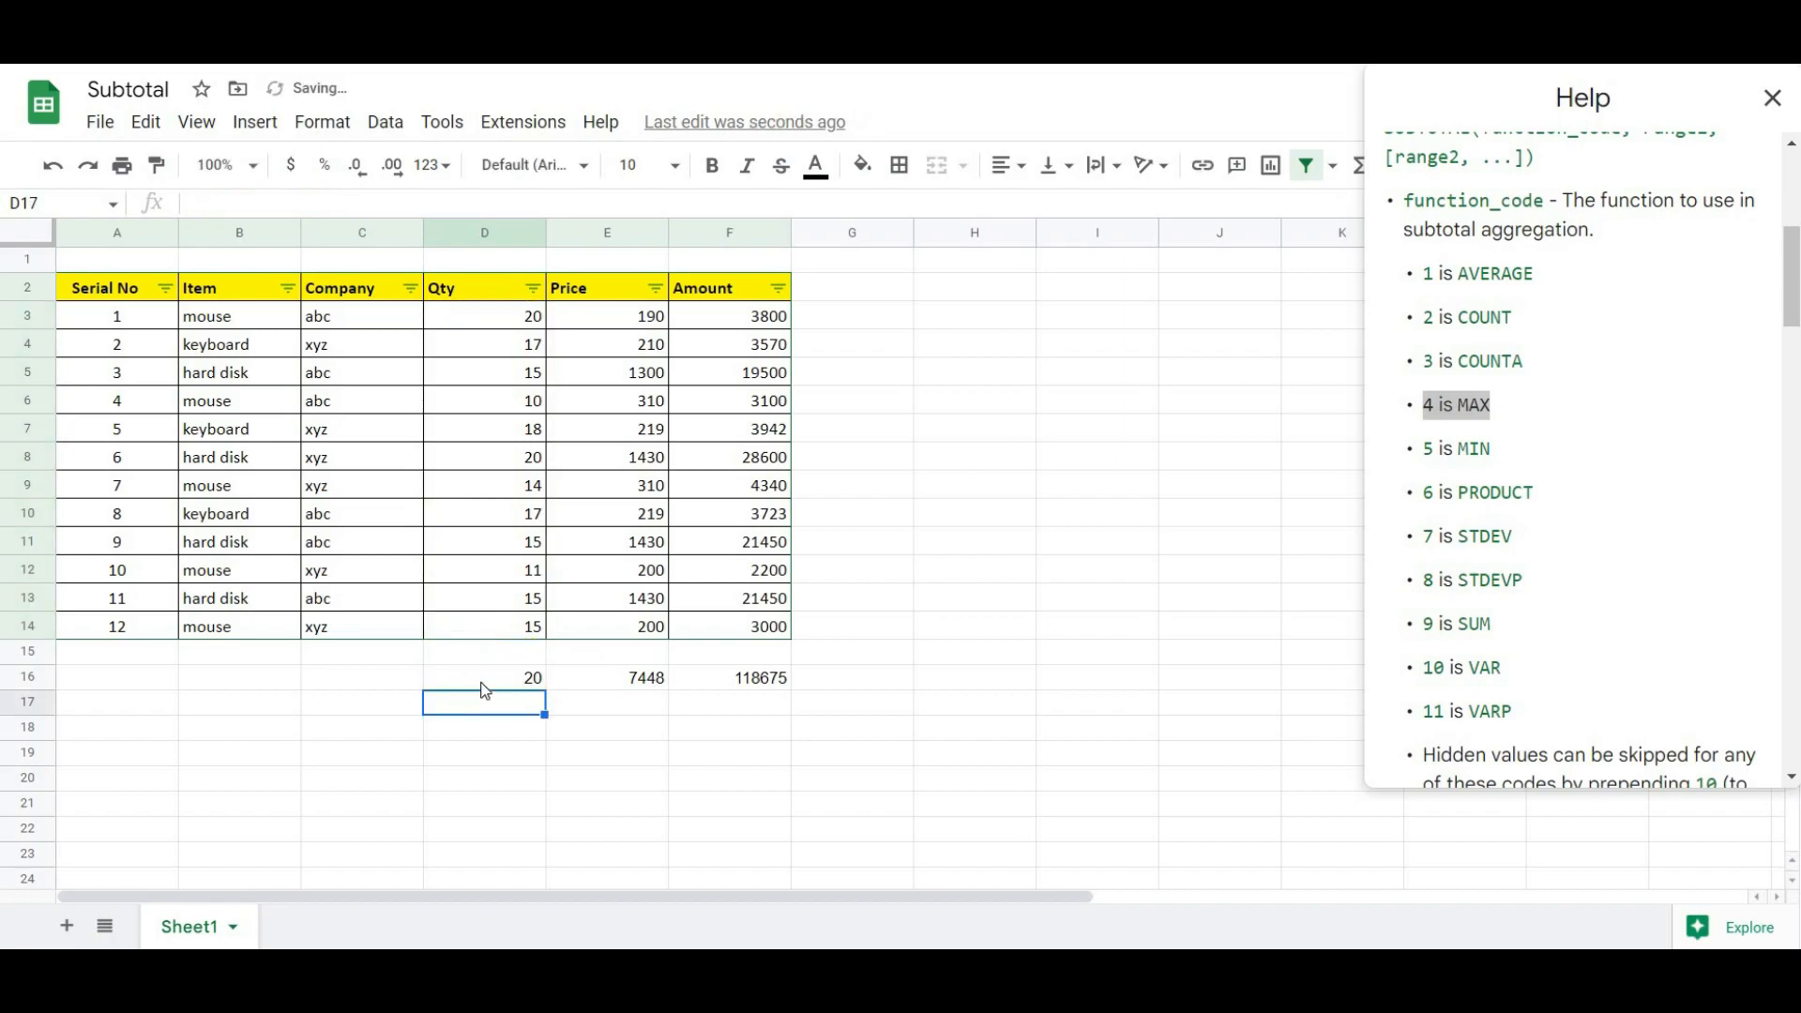
key(Up)
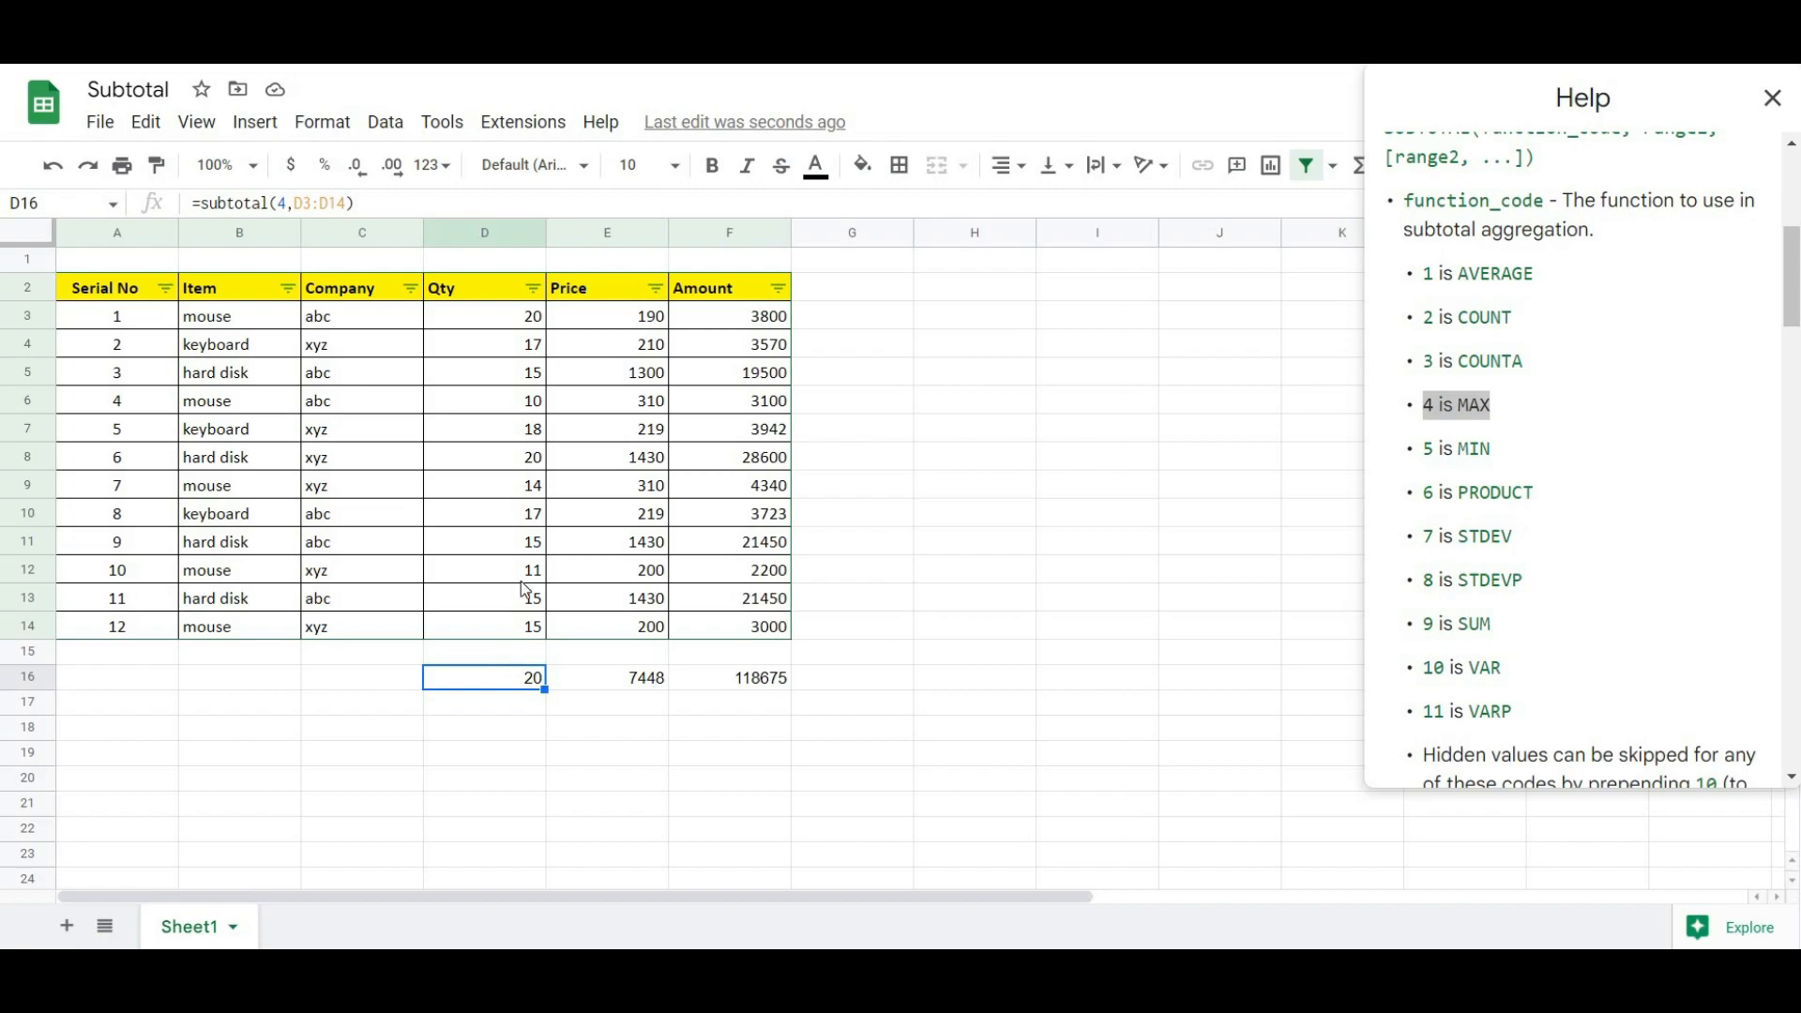
- Filter the Company column to abc only and check the Price and Amount subtotals against their visible cells
click(410, 288)
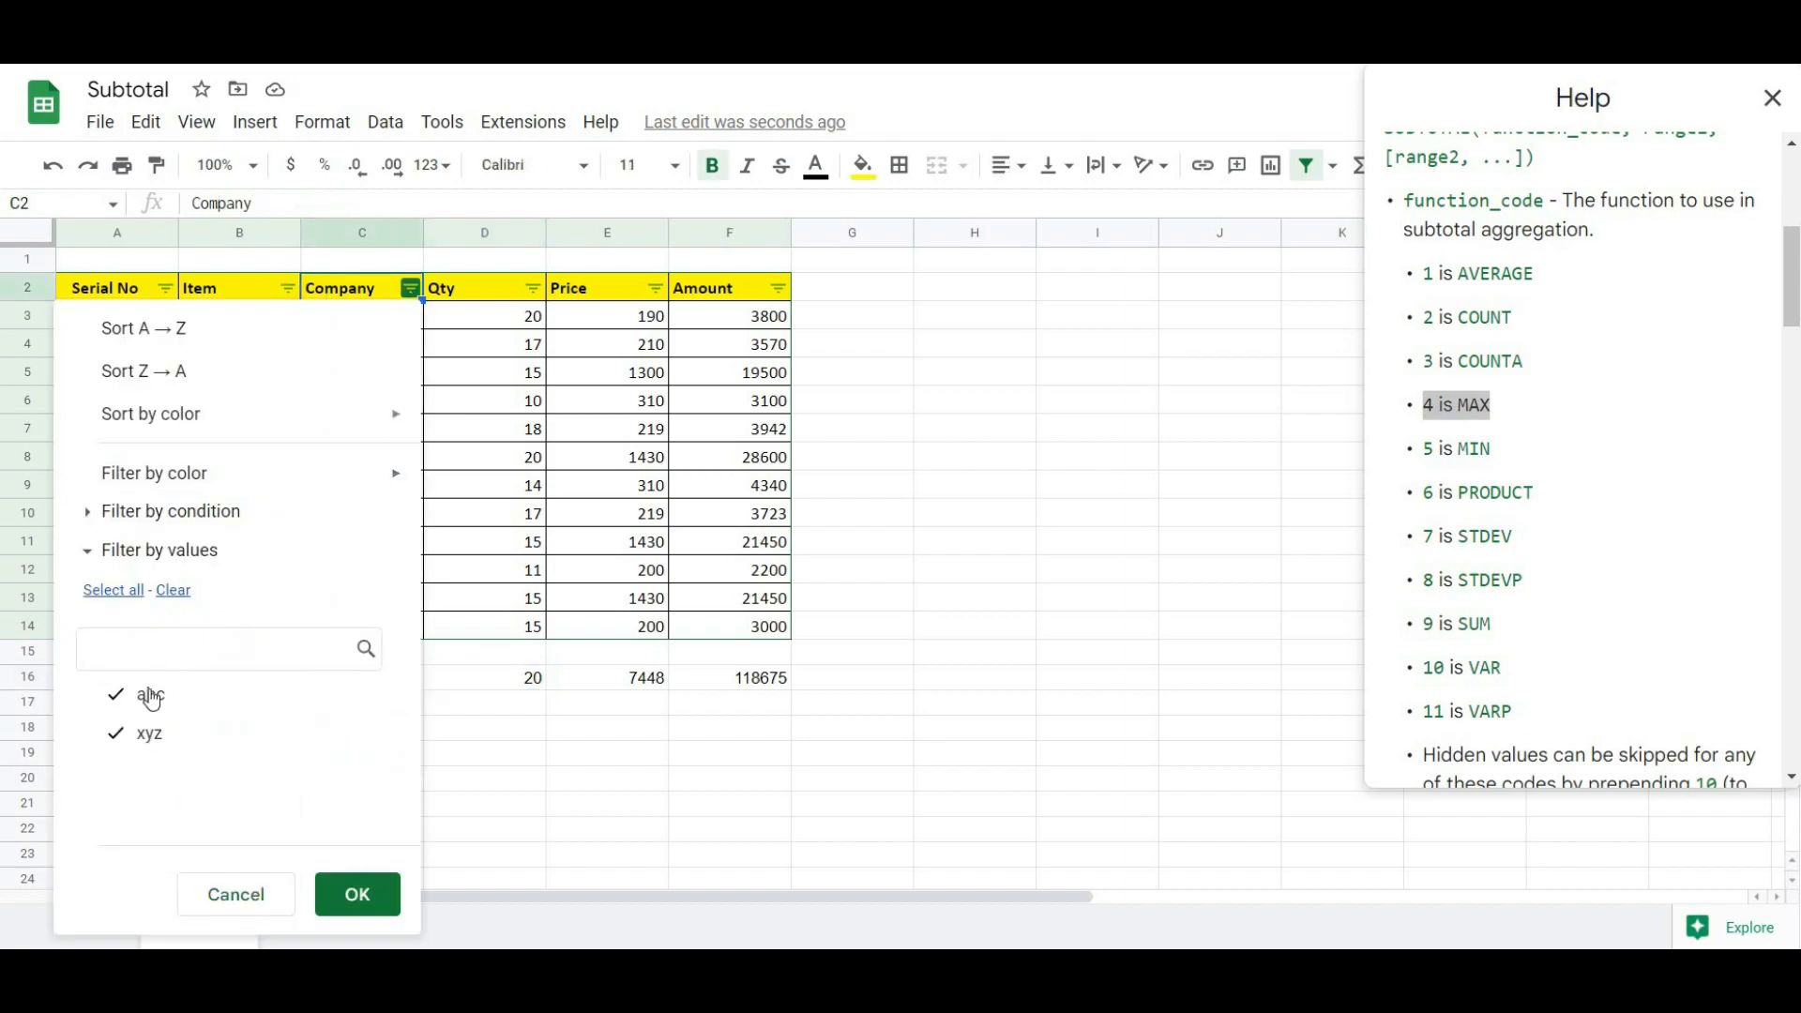
click(136, 744)
click(358, 894)
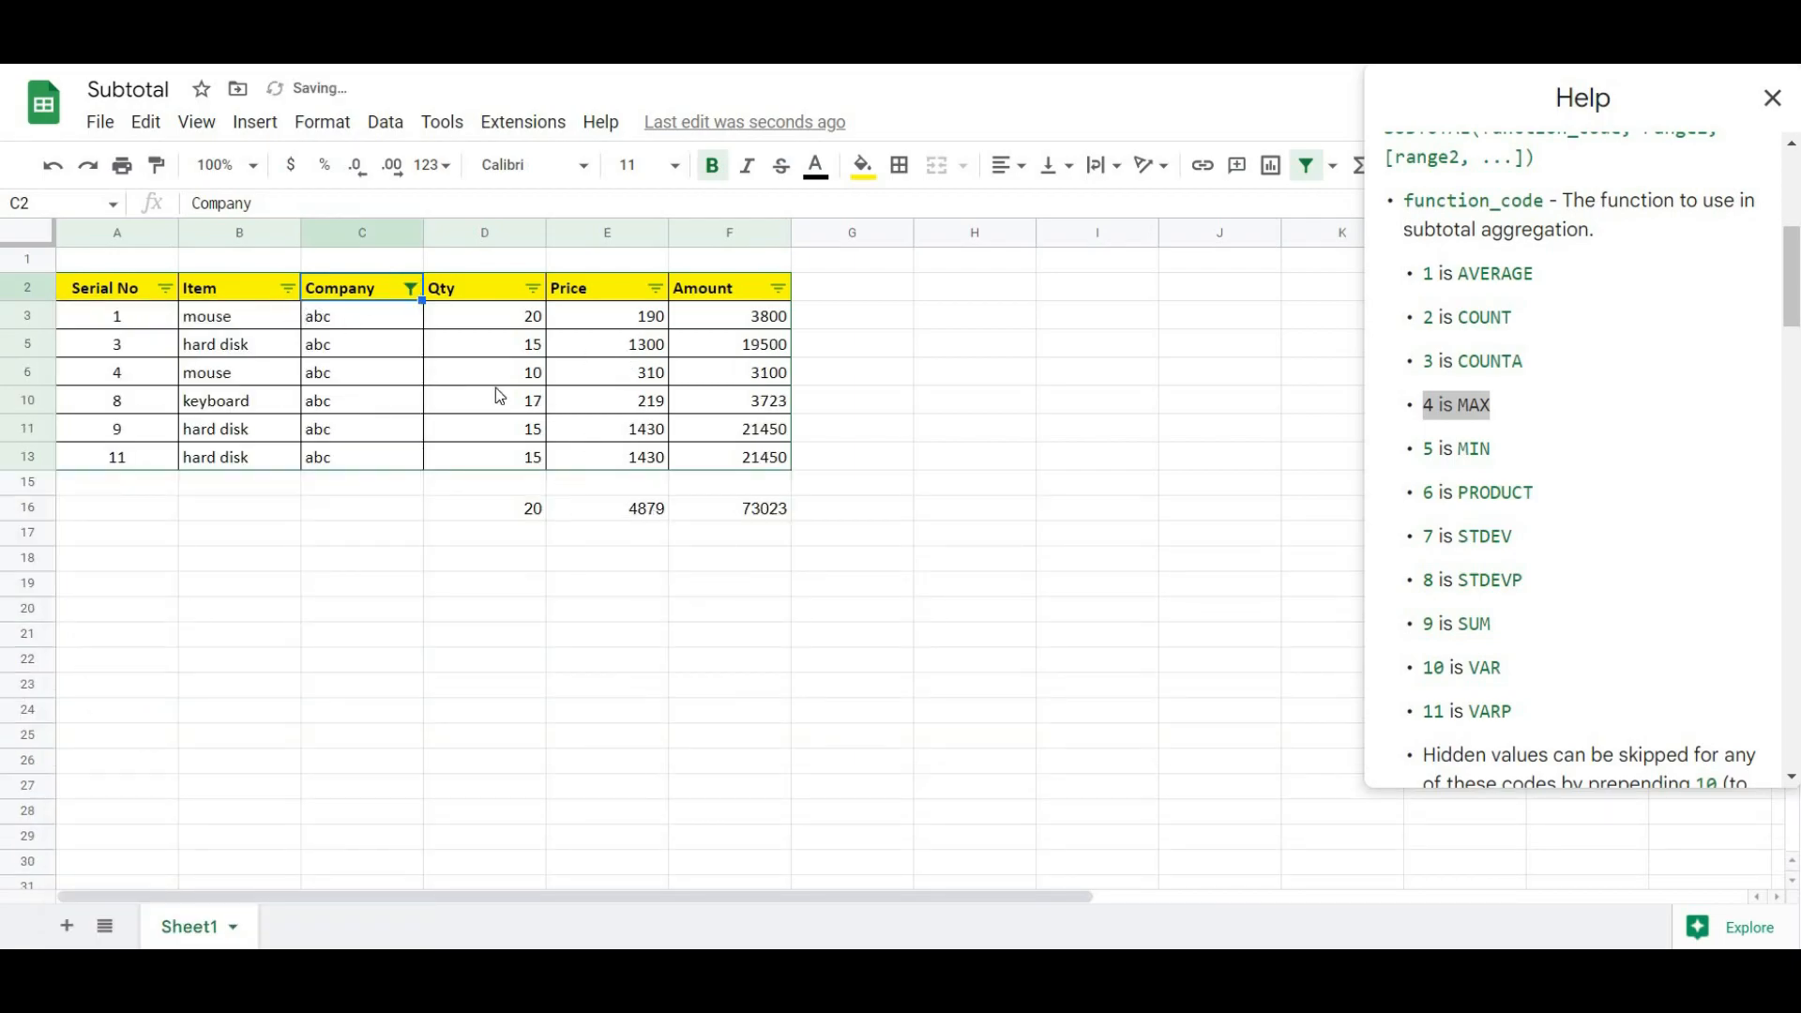
drag(637, 316, 630, 458)
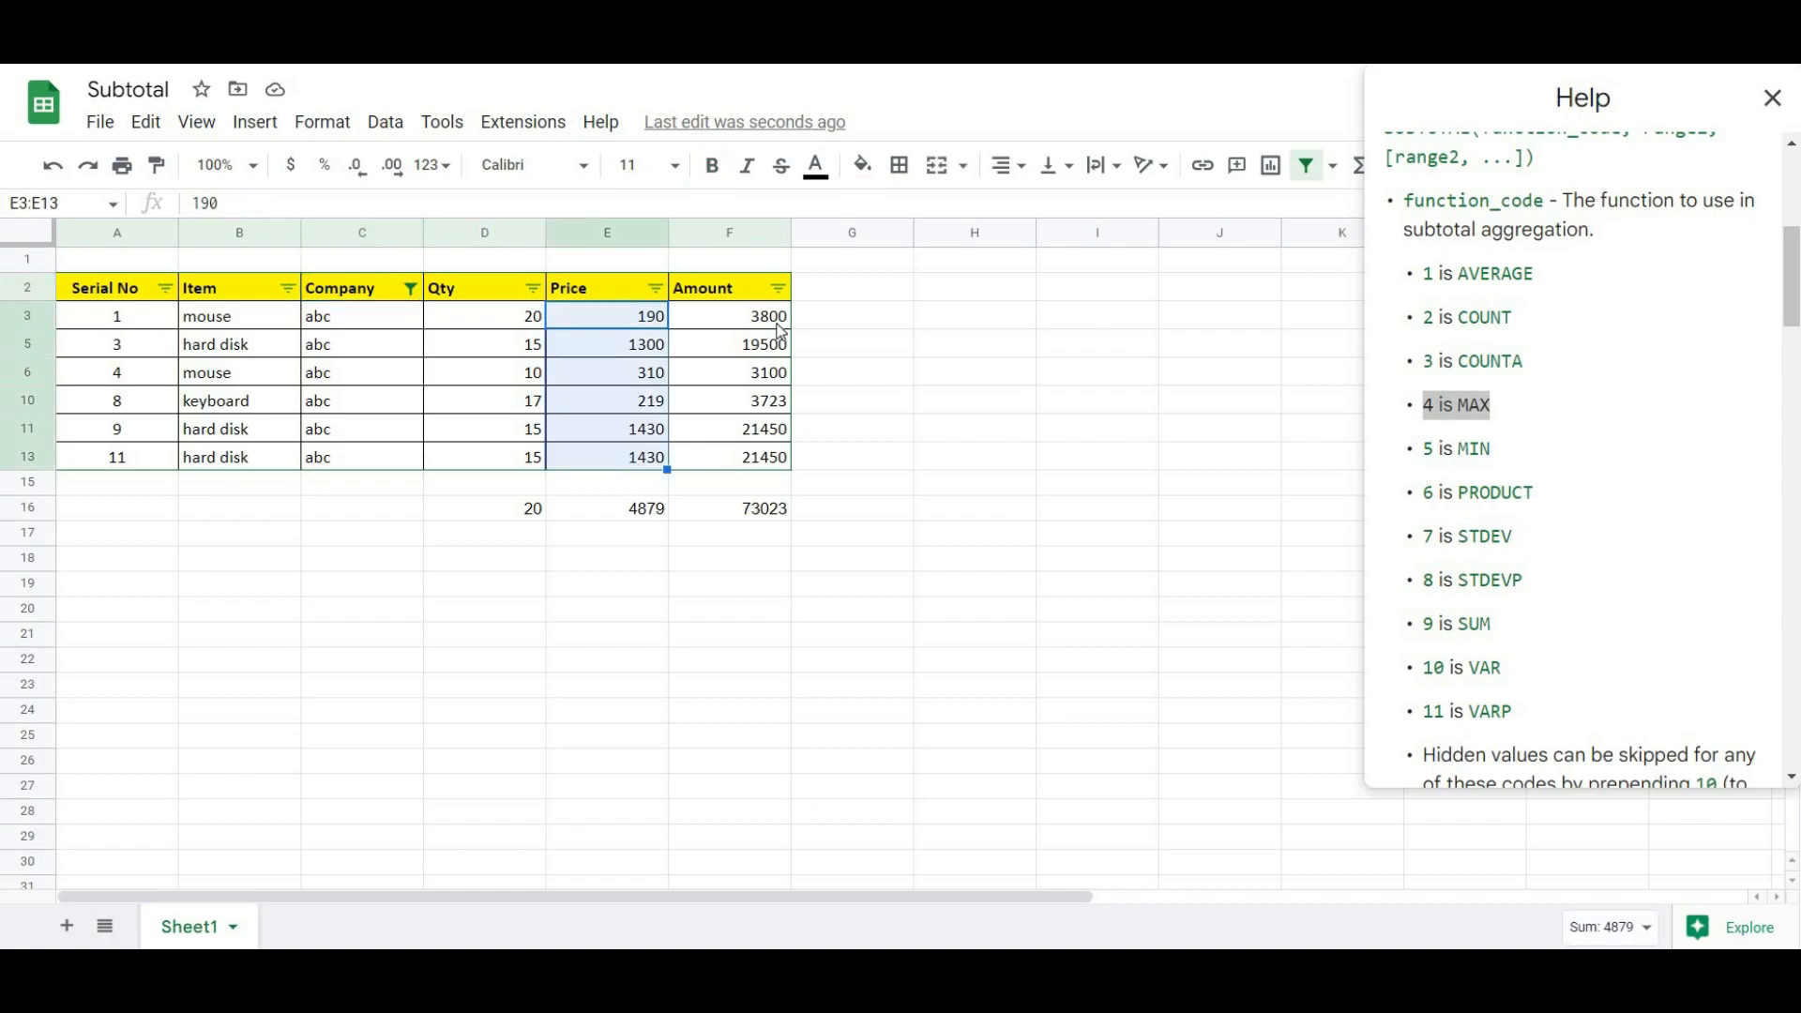
drag(762, 316, 758, 465)
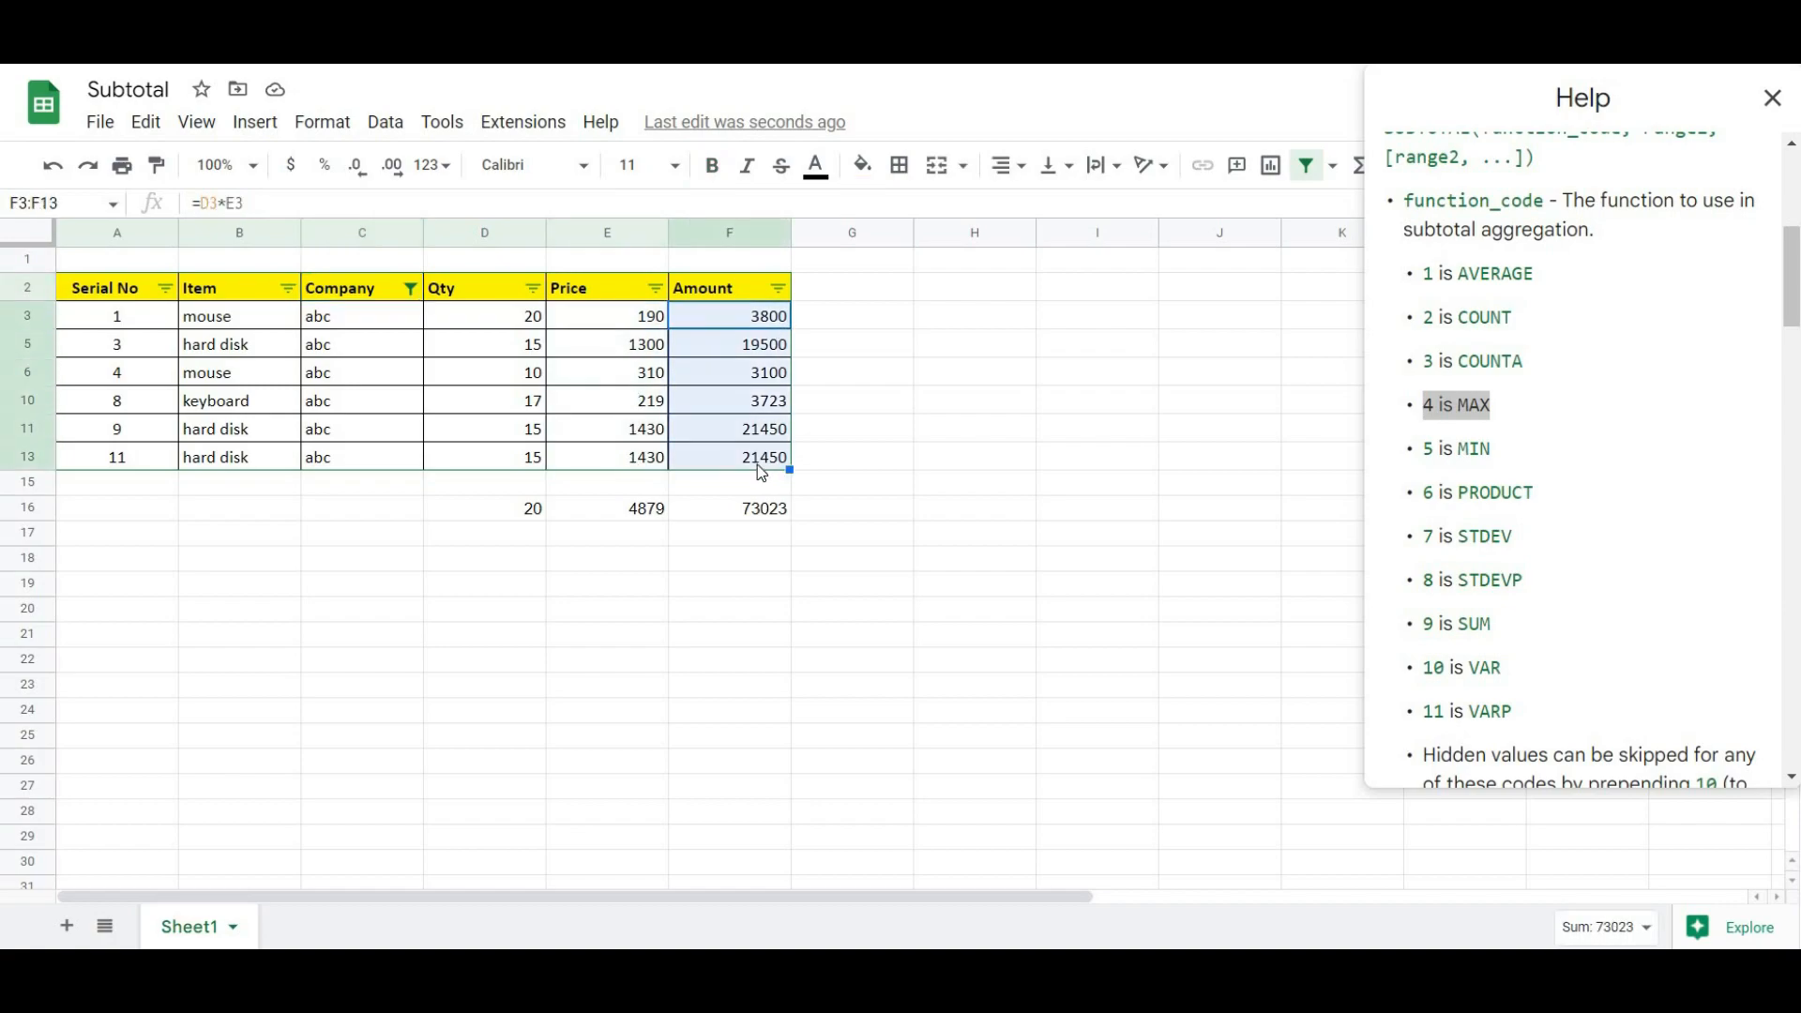
- Include xyz in the Company filter again to show the rows of both companies
click(411, 288)
click(177, 749)
click(355, 895)
- Filter the Item column to keyboard rows only and inspect the maximum quantity formula in D16
click(288, 288)
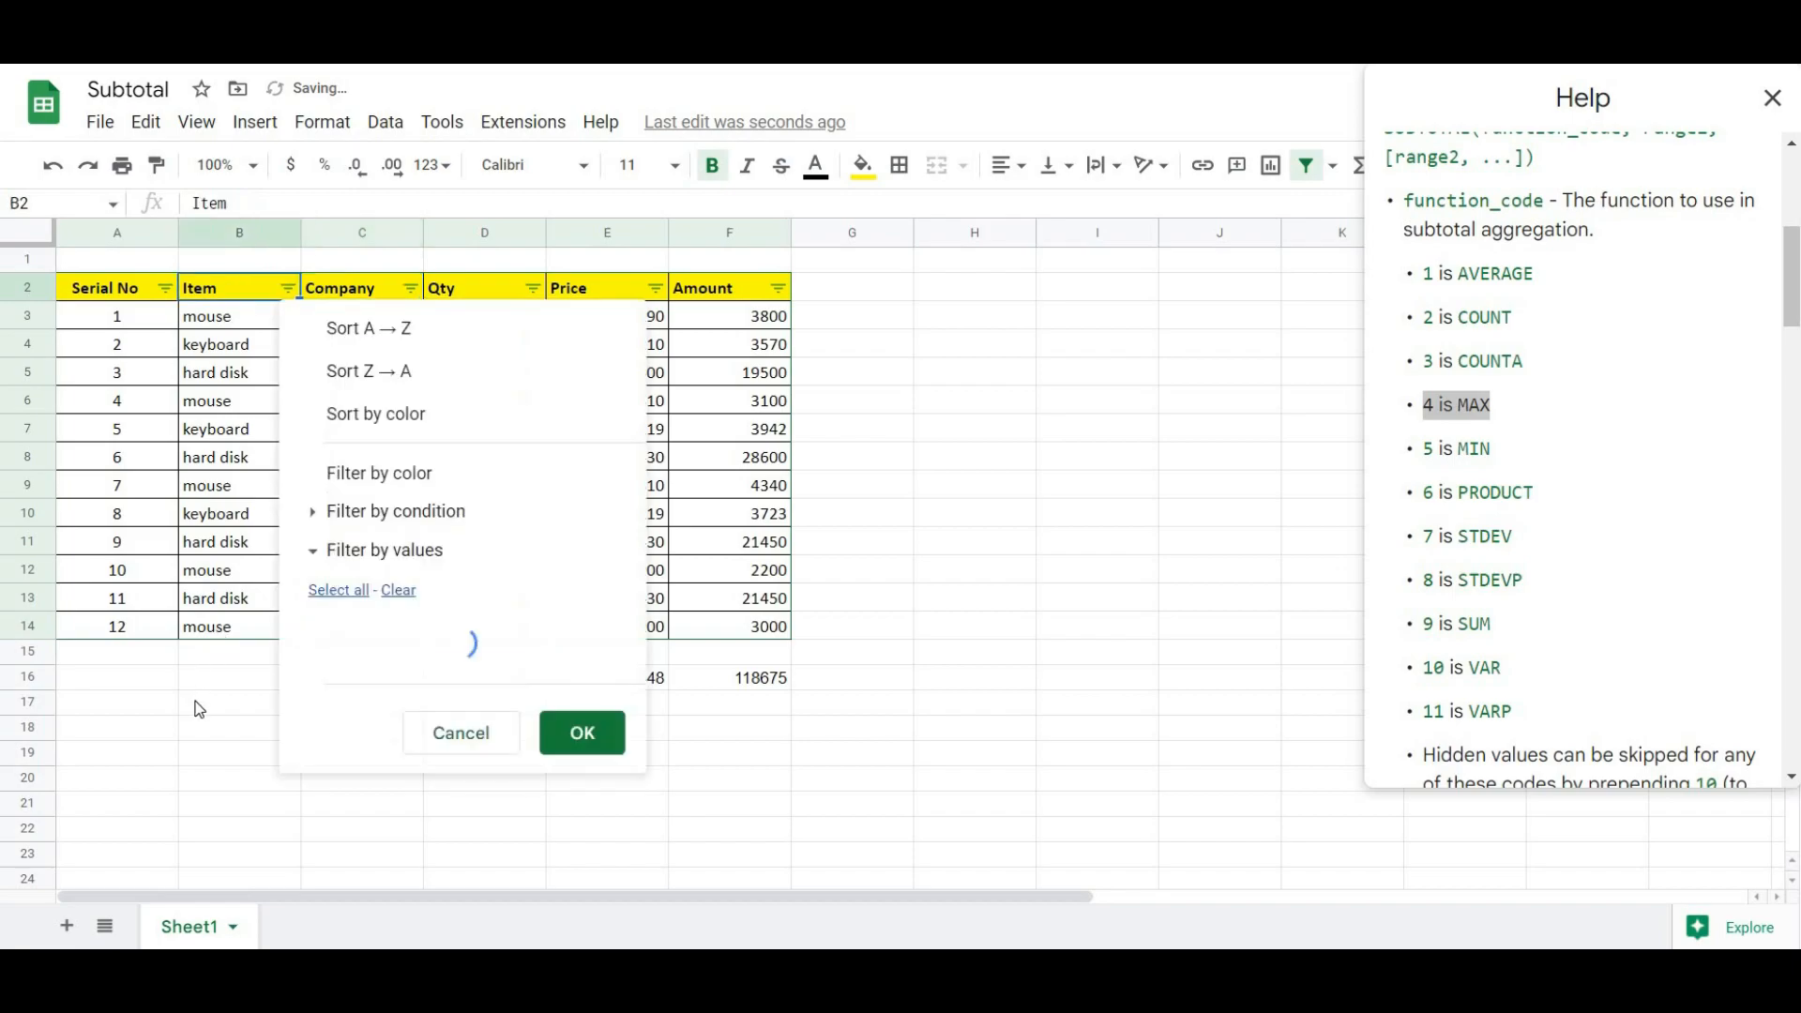
click(355, 694)
click(356, 771)
click(583, 894)
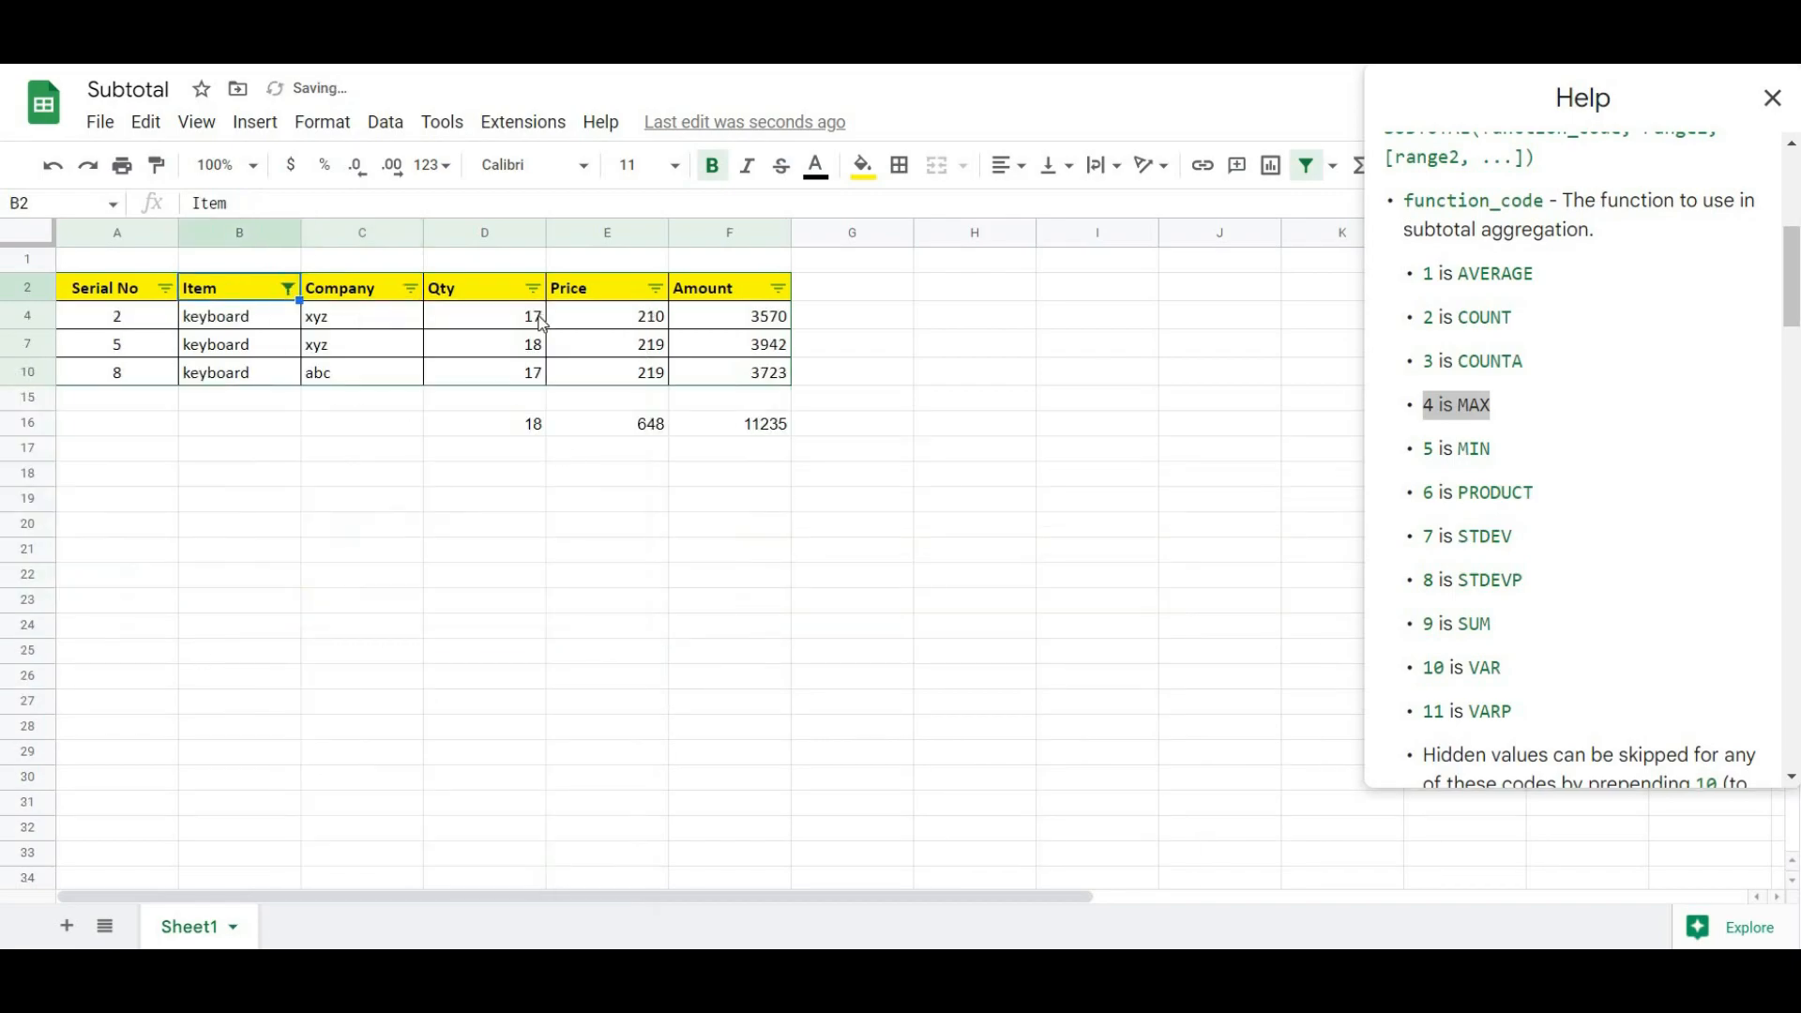
click(523, 448)
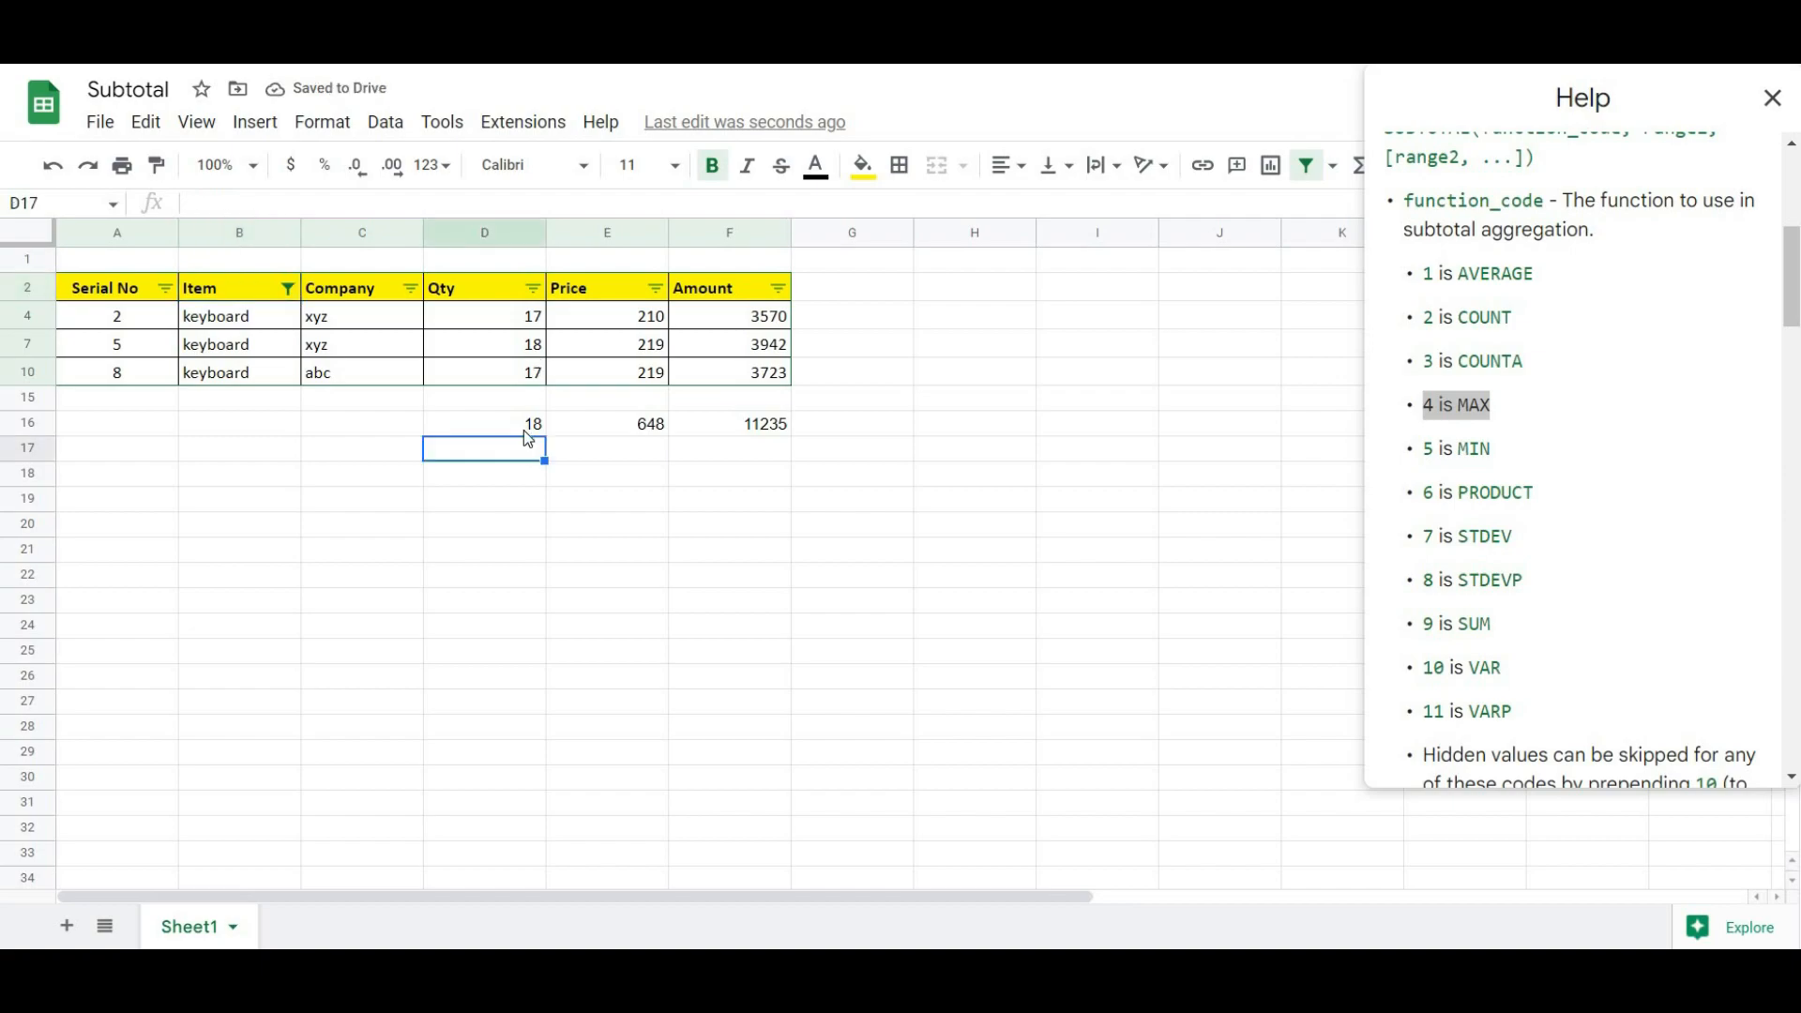
click(542, 423)
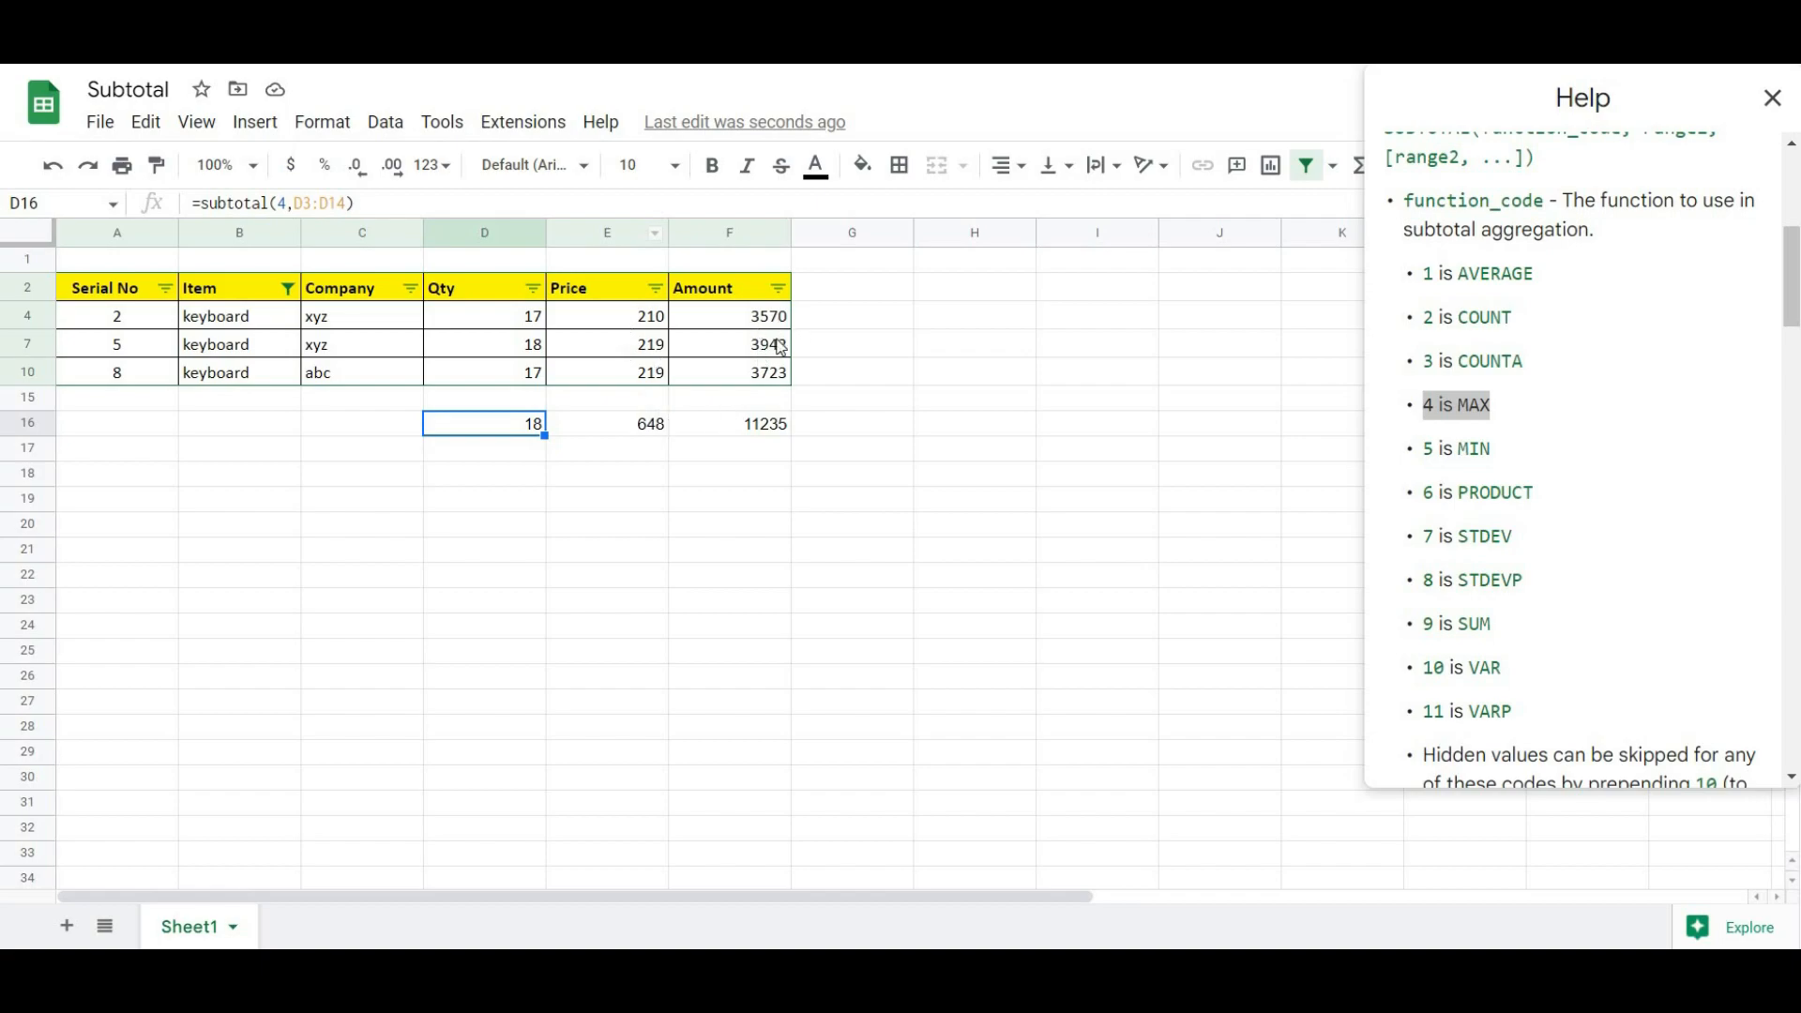
click(831, 430)
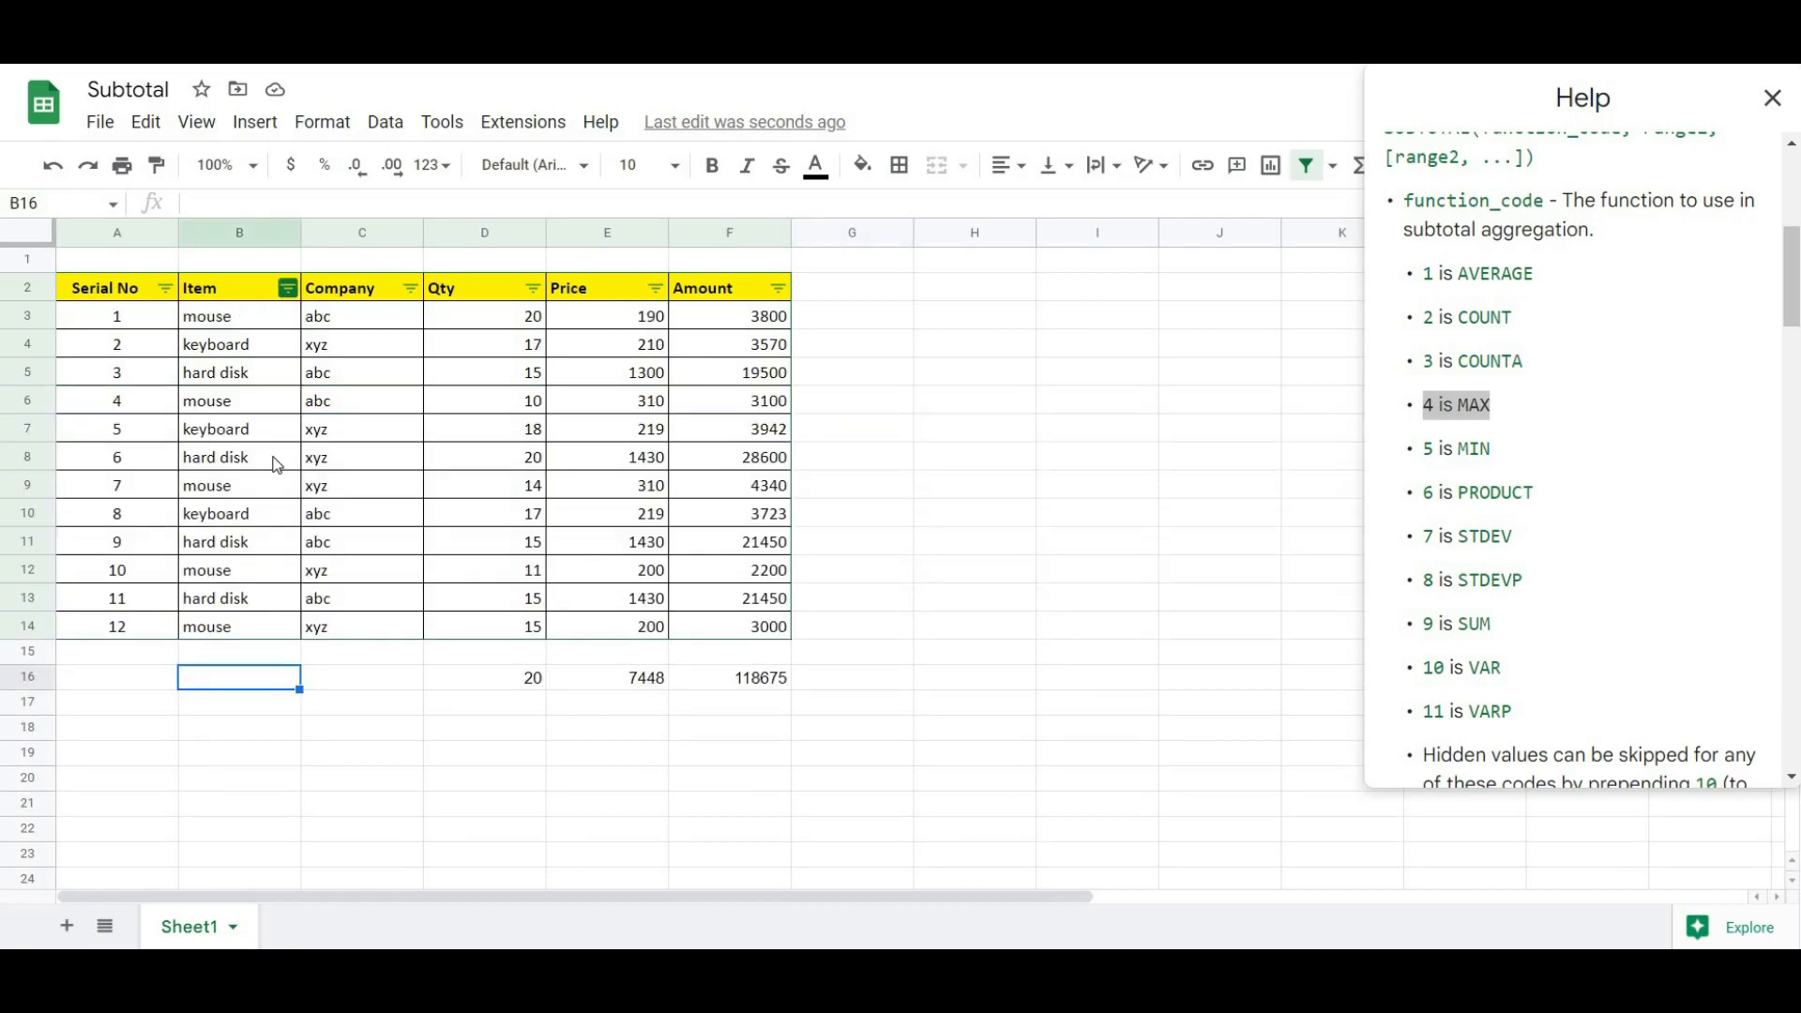
- Filter the Item column to show only mouse rows, leaving out hard disk and keyboard
click(288, 290)
click(352, 708)
click(345, 733)
click(574, 896)
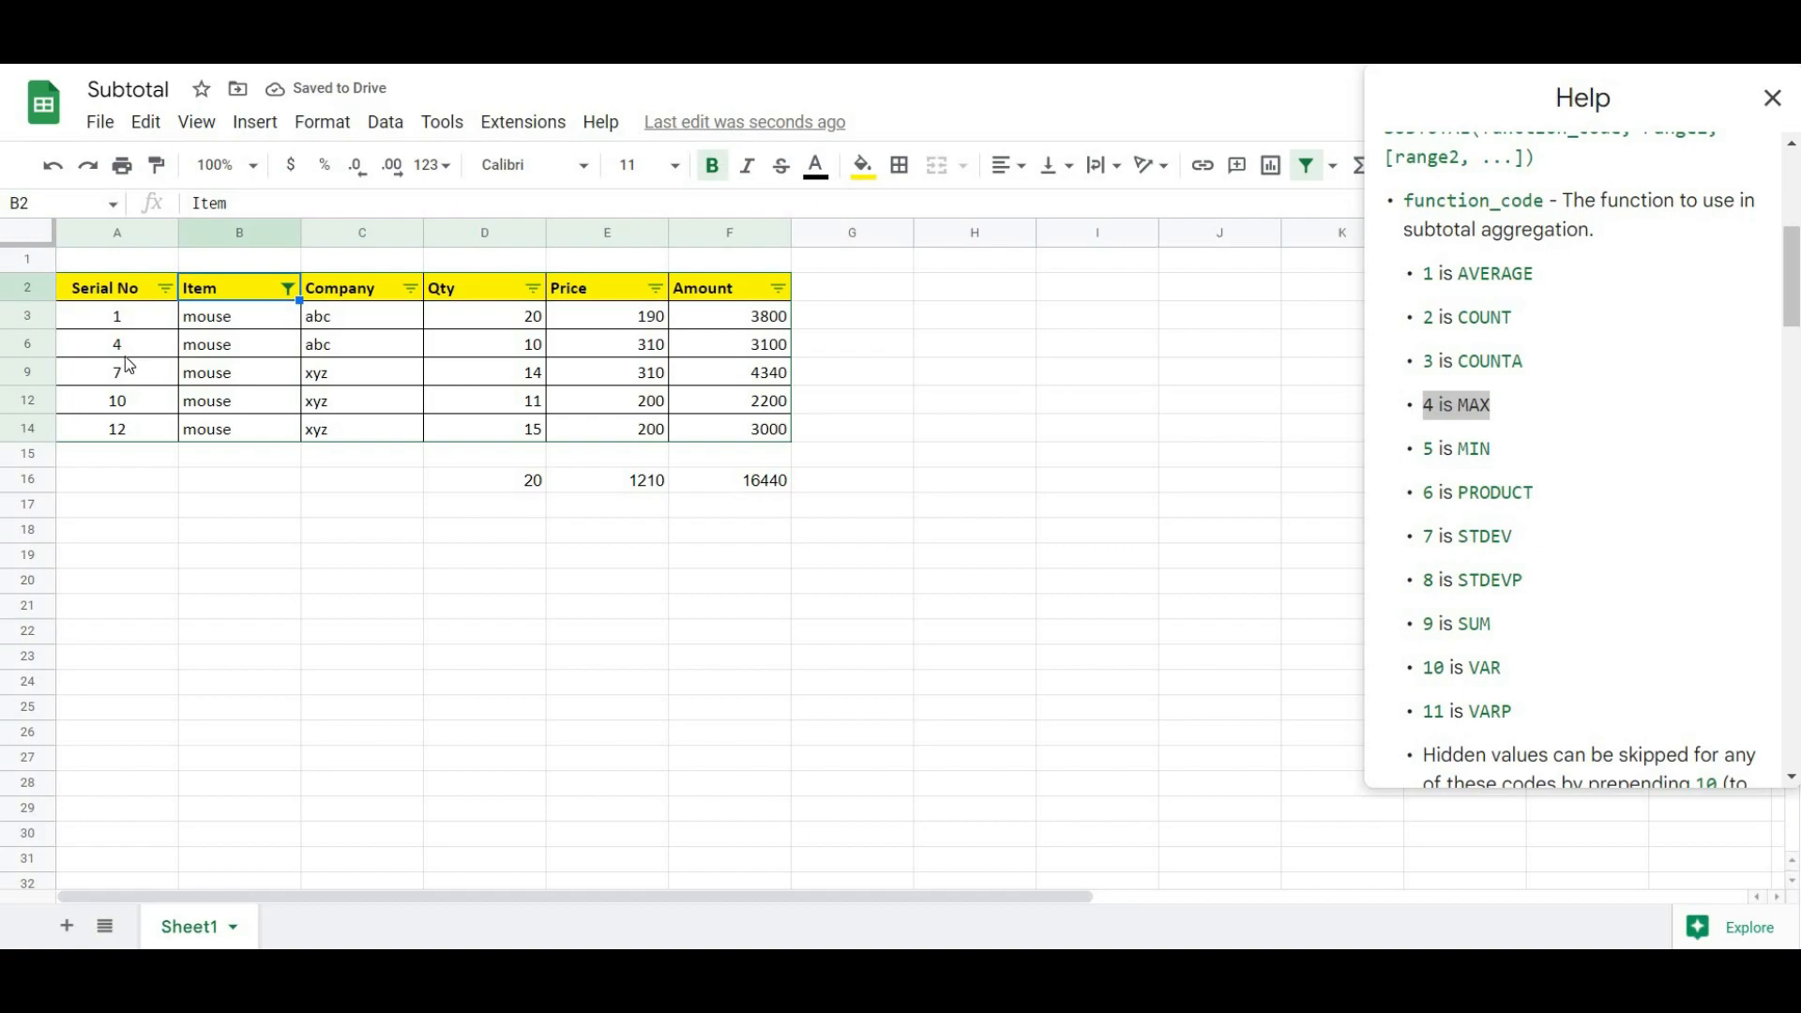
- Clear the Item column's filter restriction by including hard disk and keyboard alongside mouse
click(288, 288)
click(346, 696)
click(347, 732)
click(358, 771)
click(589, 902)
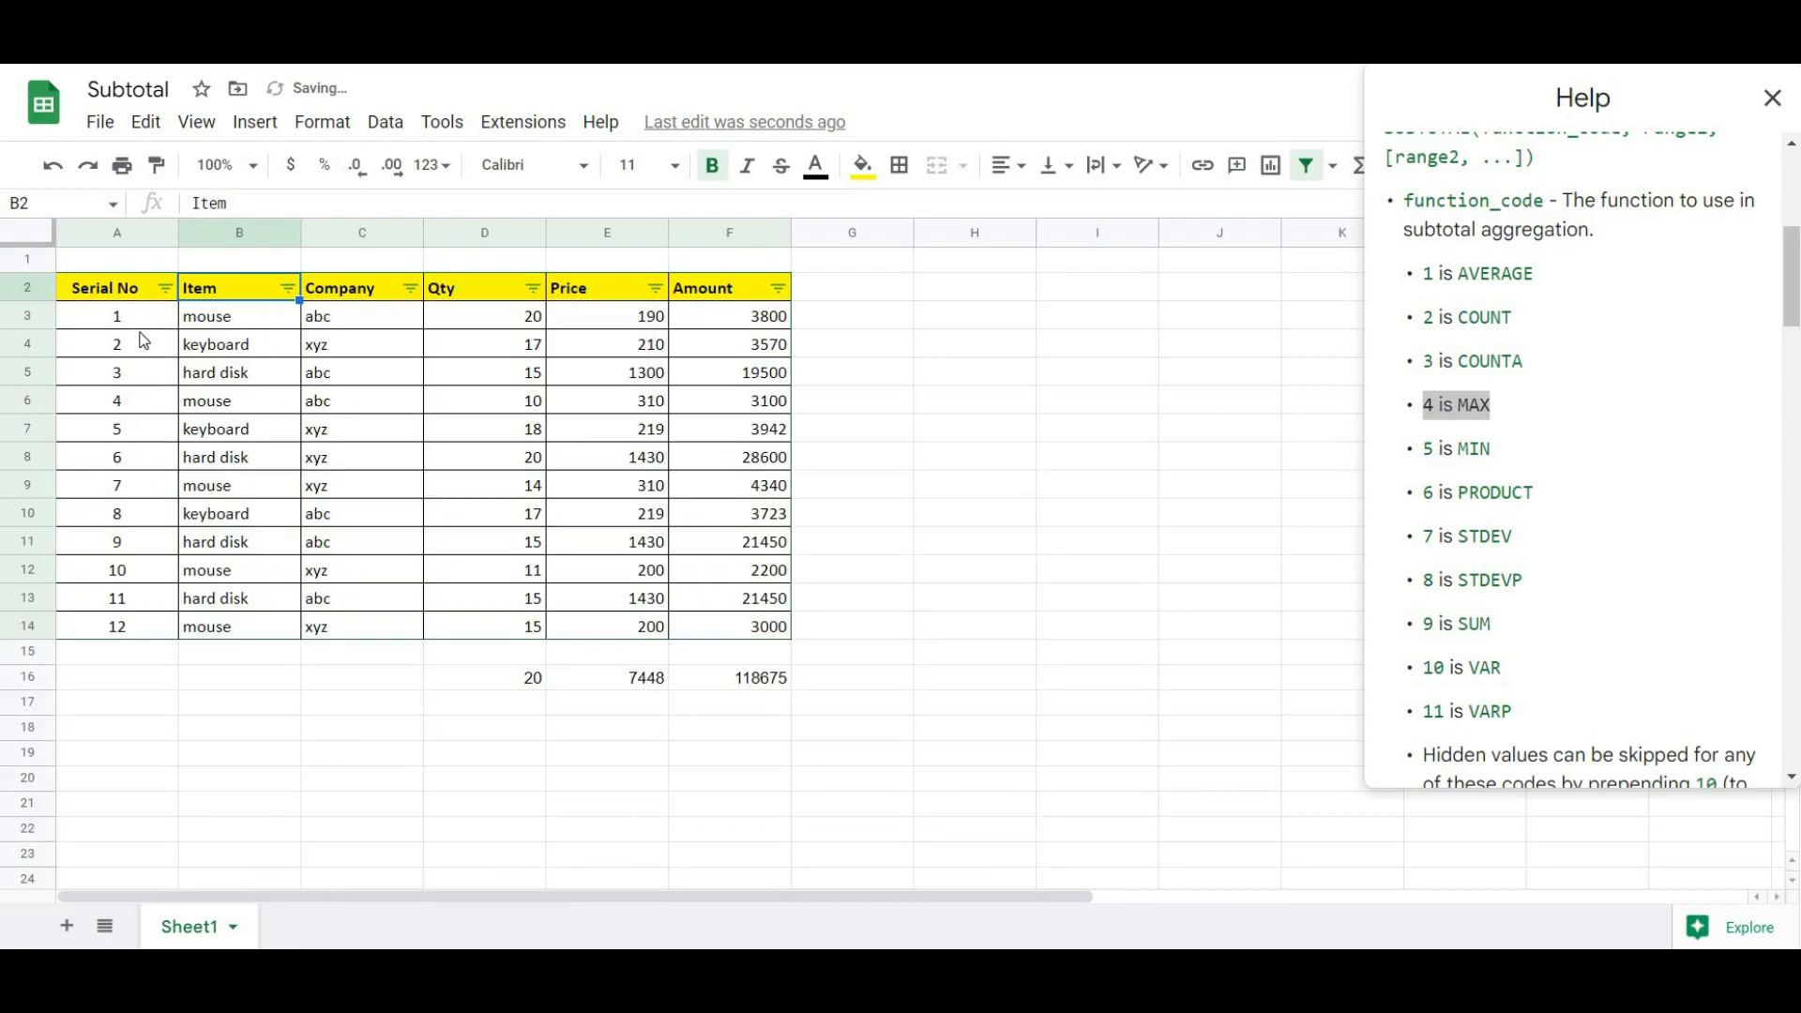
- Clear the serial numbers in A3:A14 and begin a SUBTOTAL formula in A3 with function code 3 (COUNTA)
drag(122, 316, 140, 633)
key(Delete)
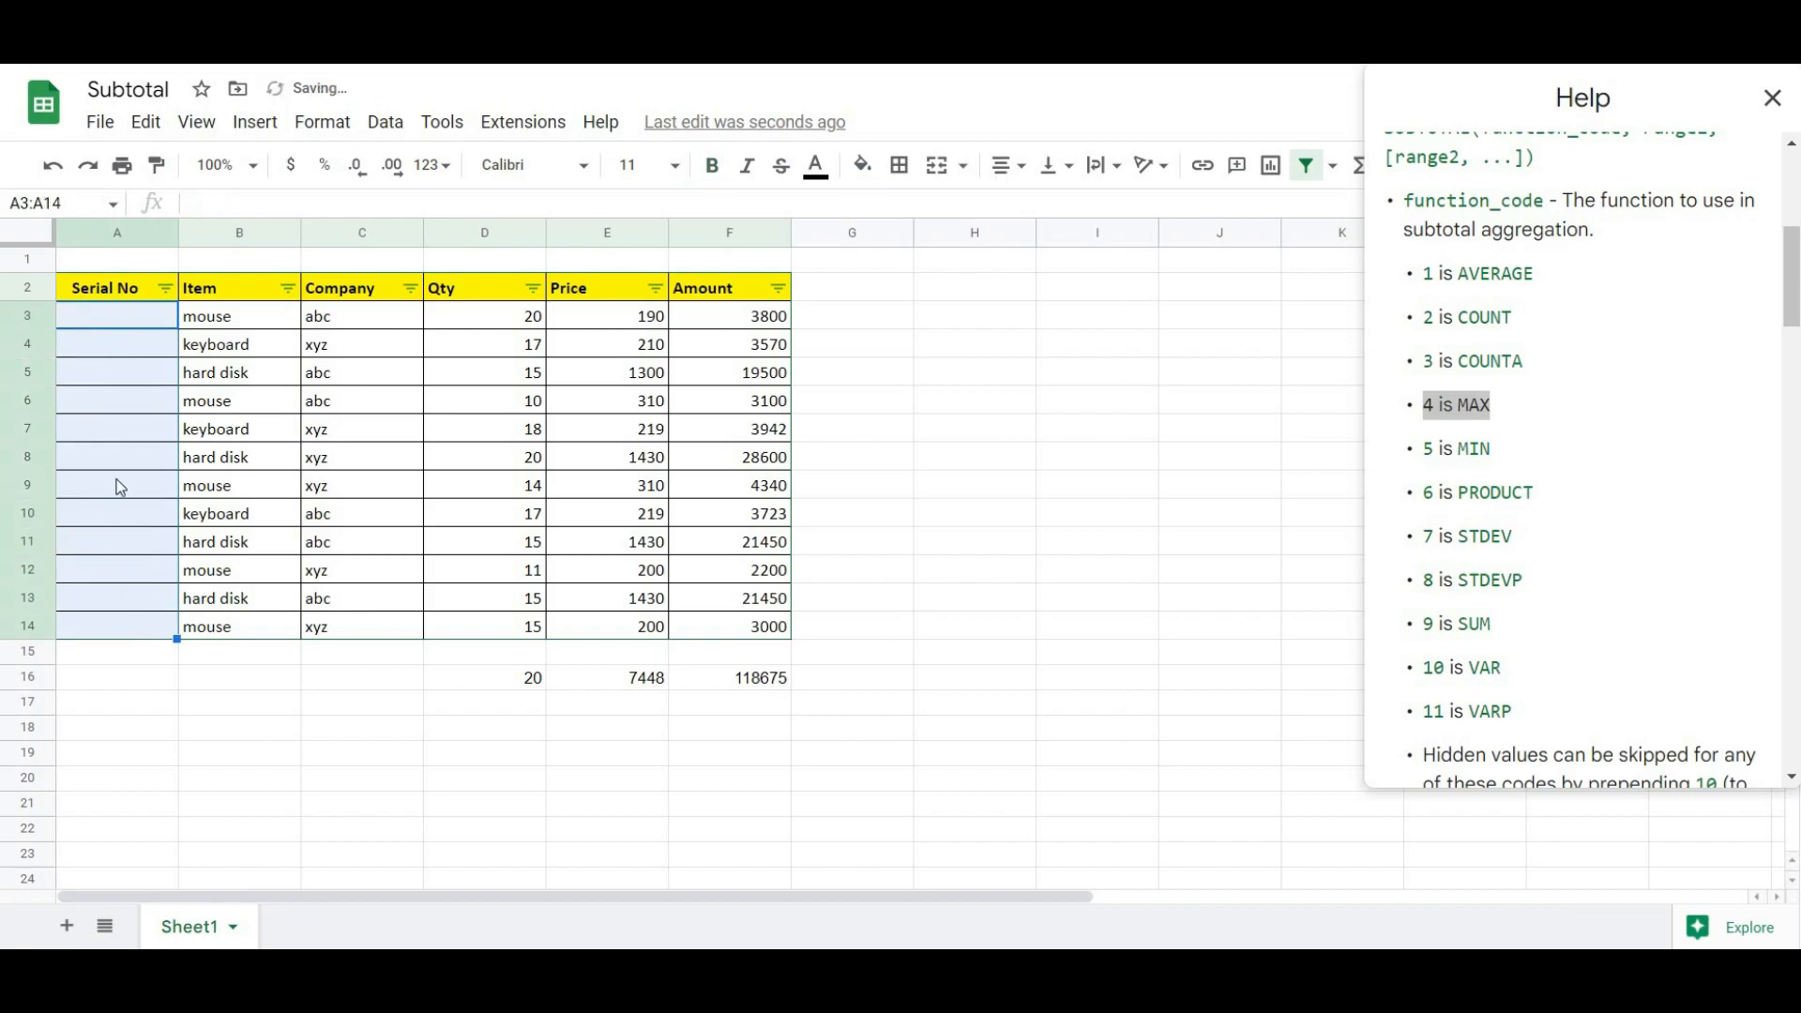
click(103, 316)
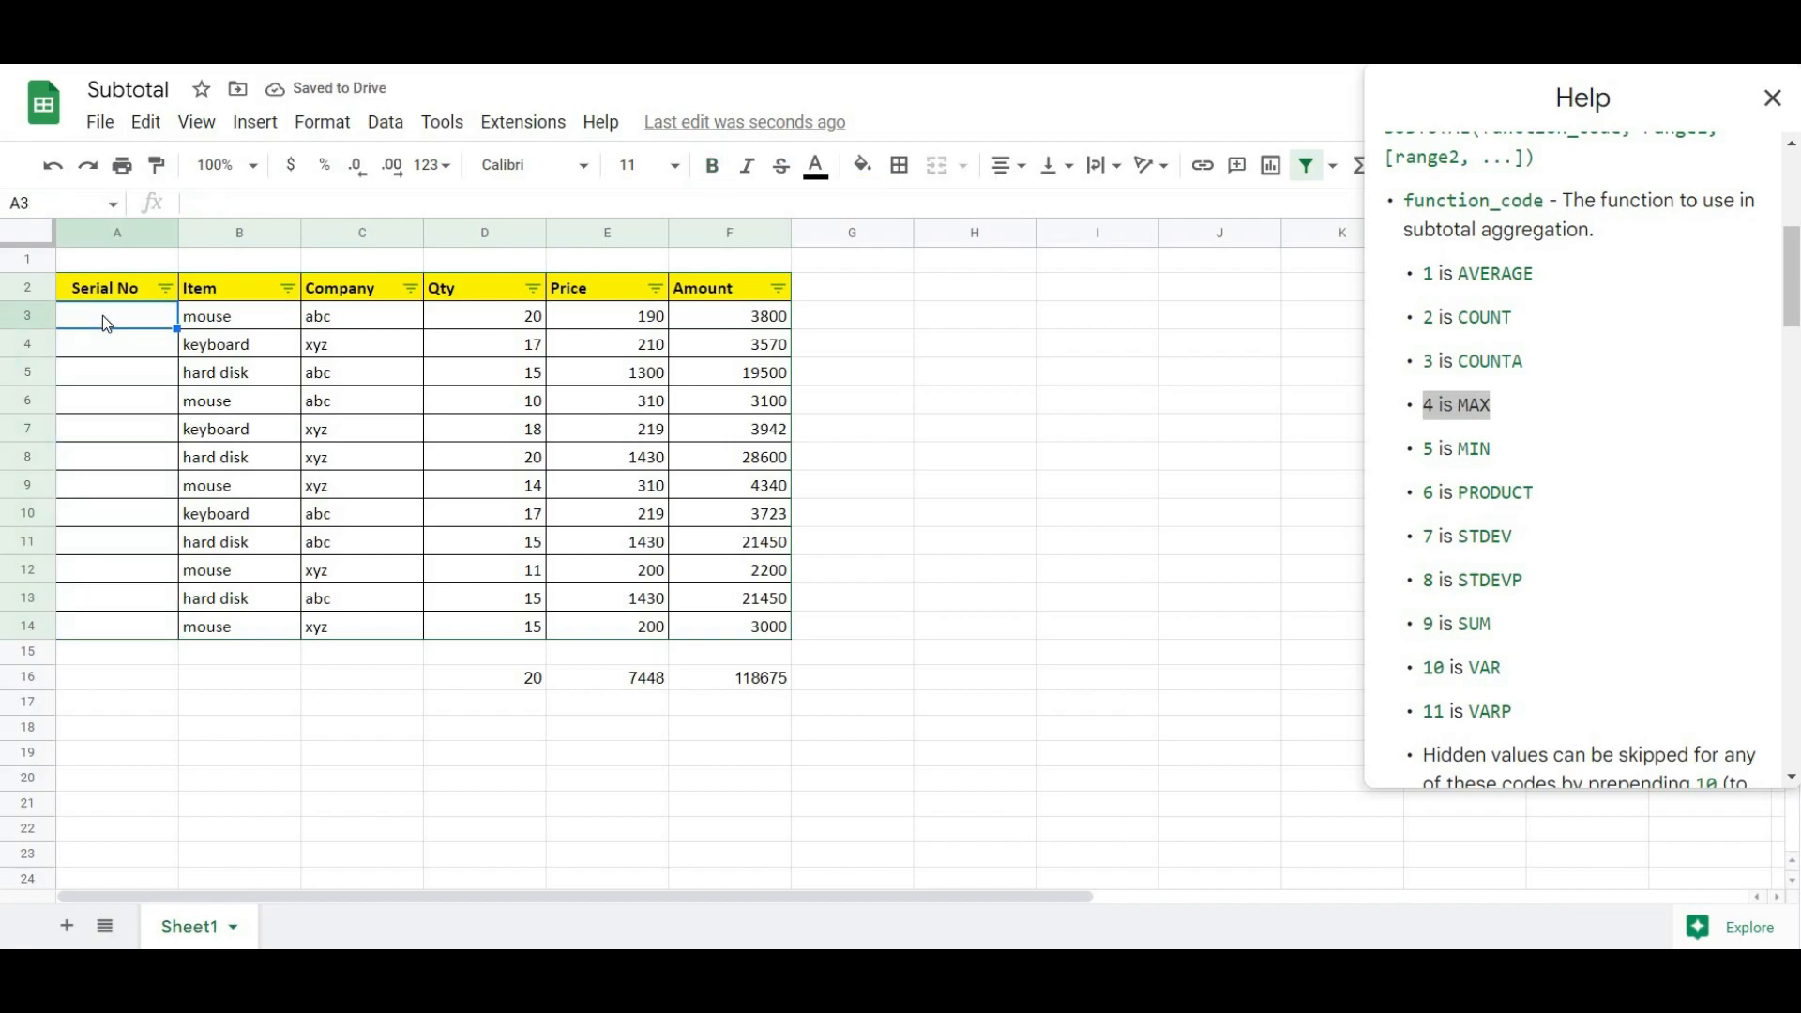
text(=)
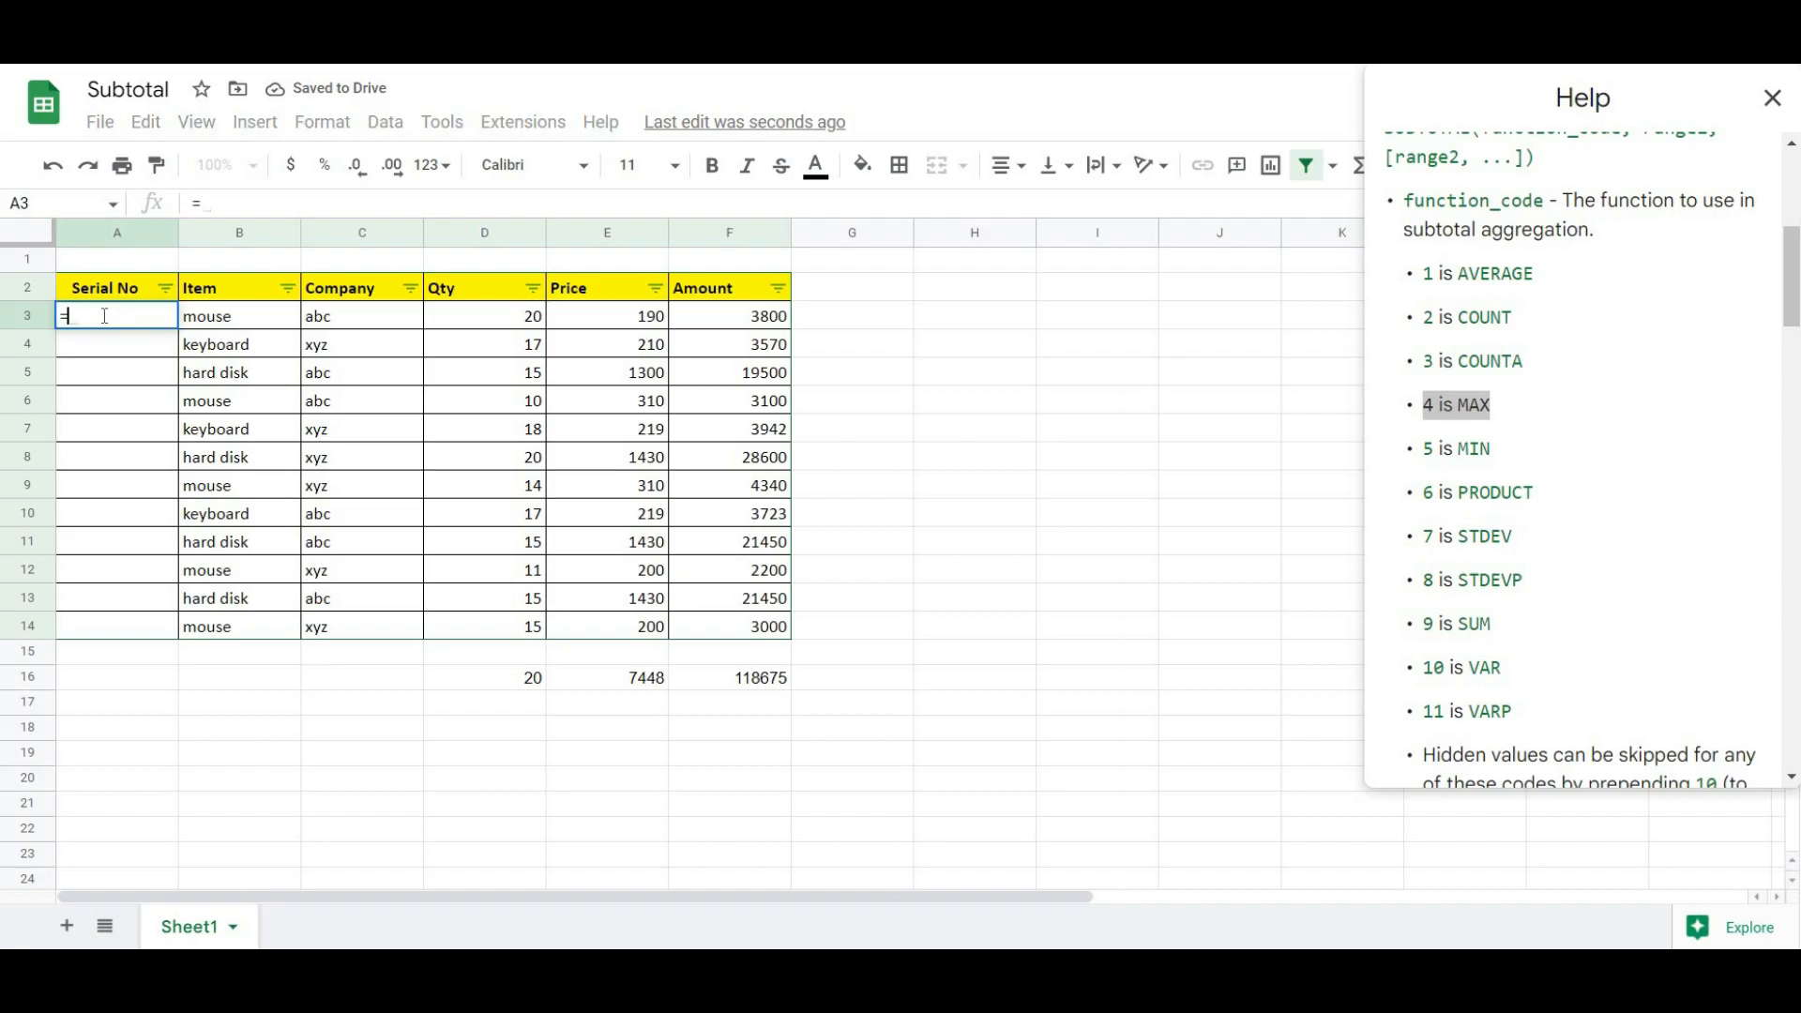
text(subtot)
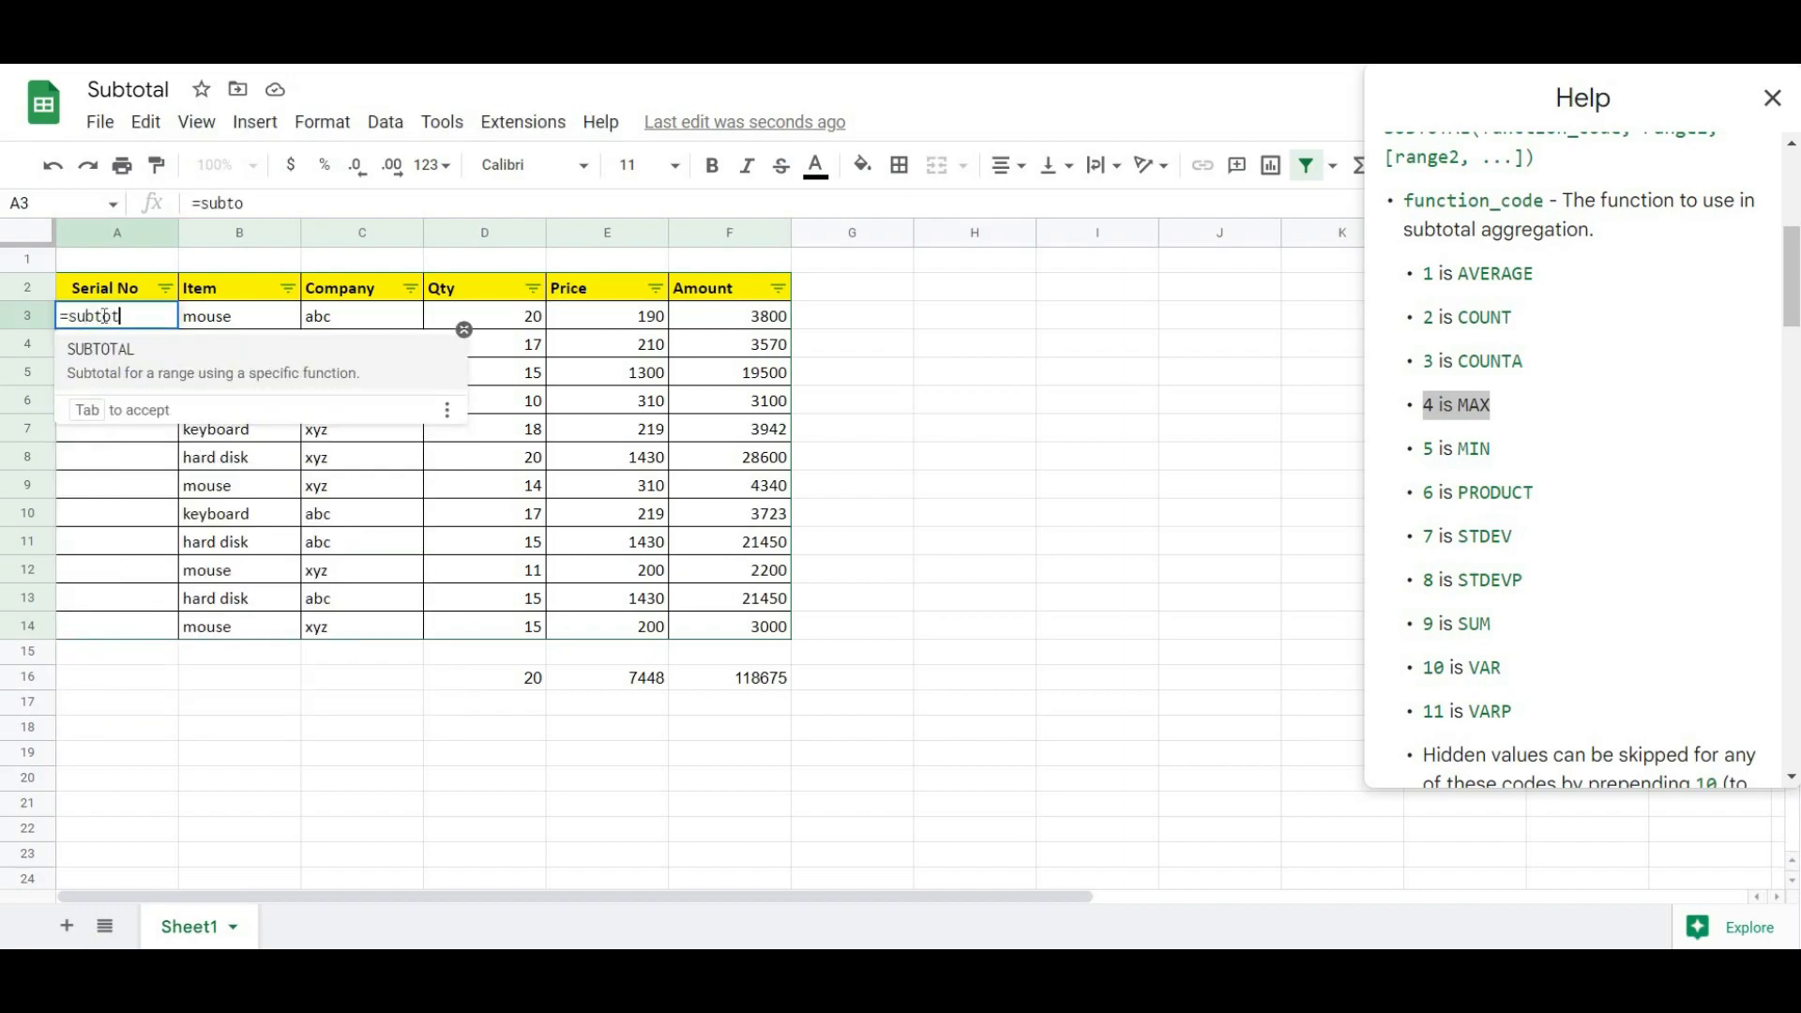
text(al()
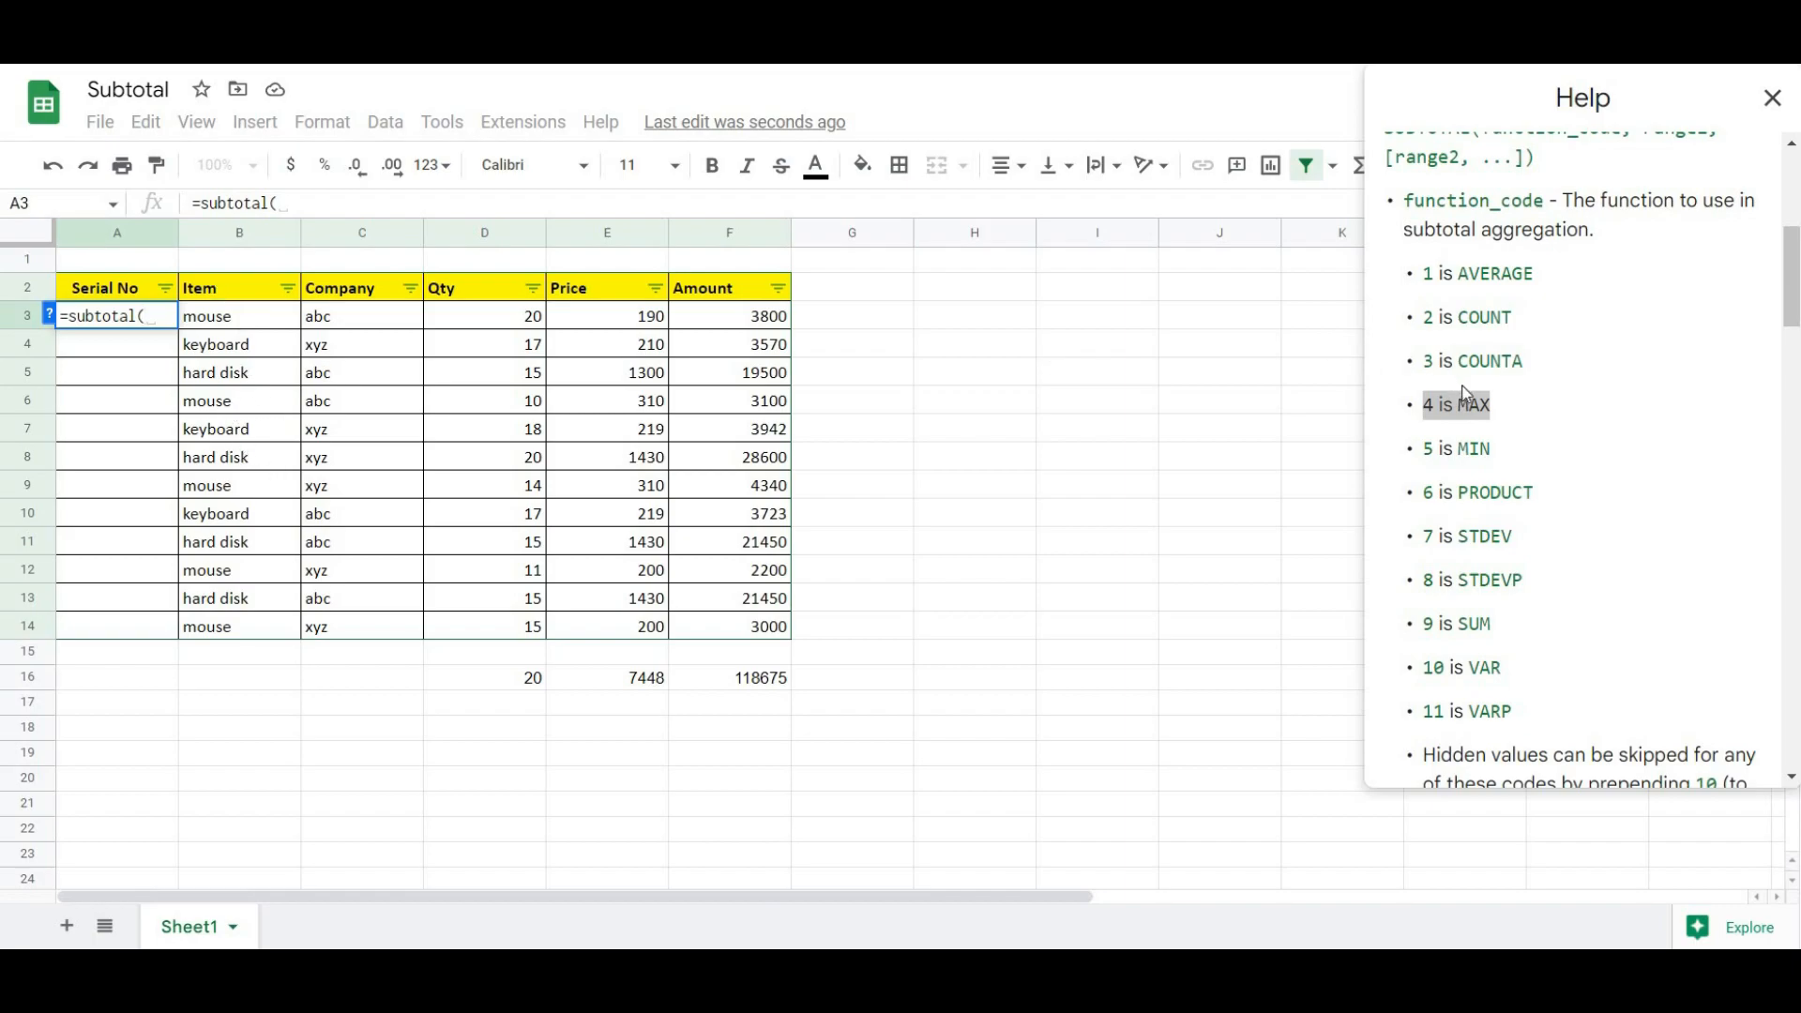
drag(1525, 362, 1422, 362)
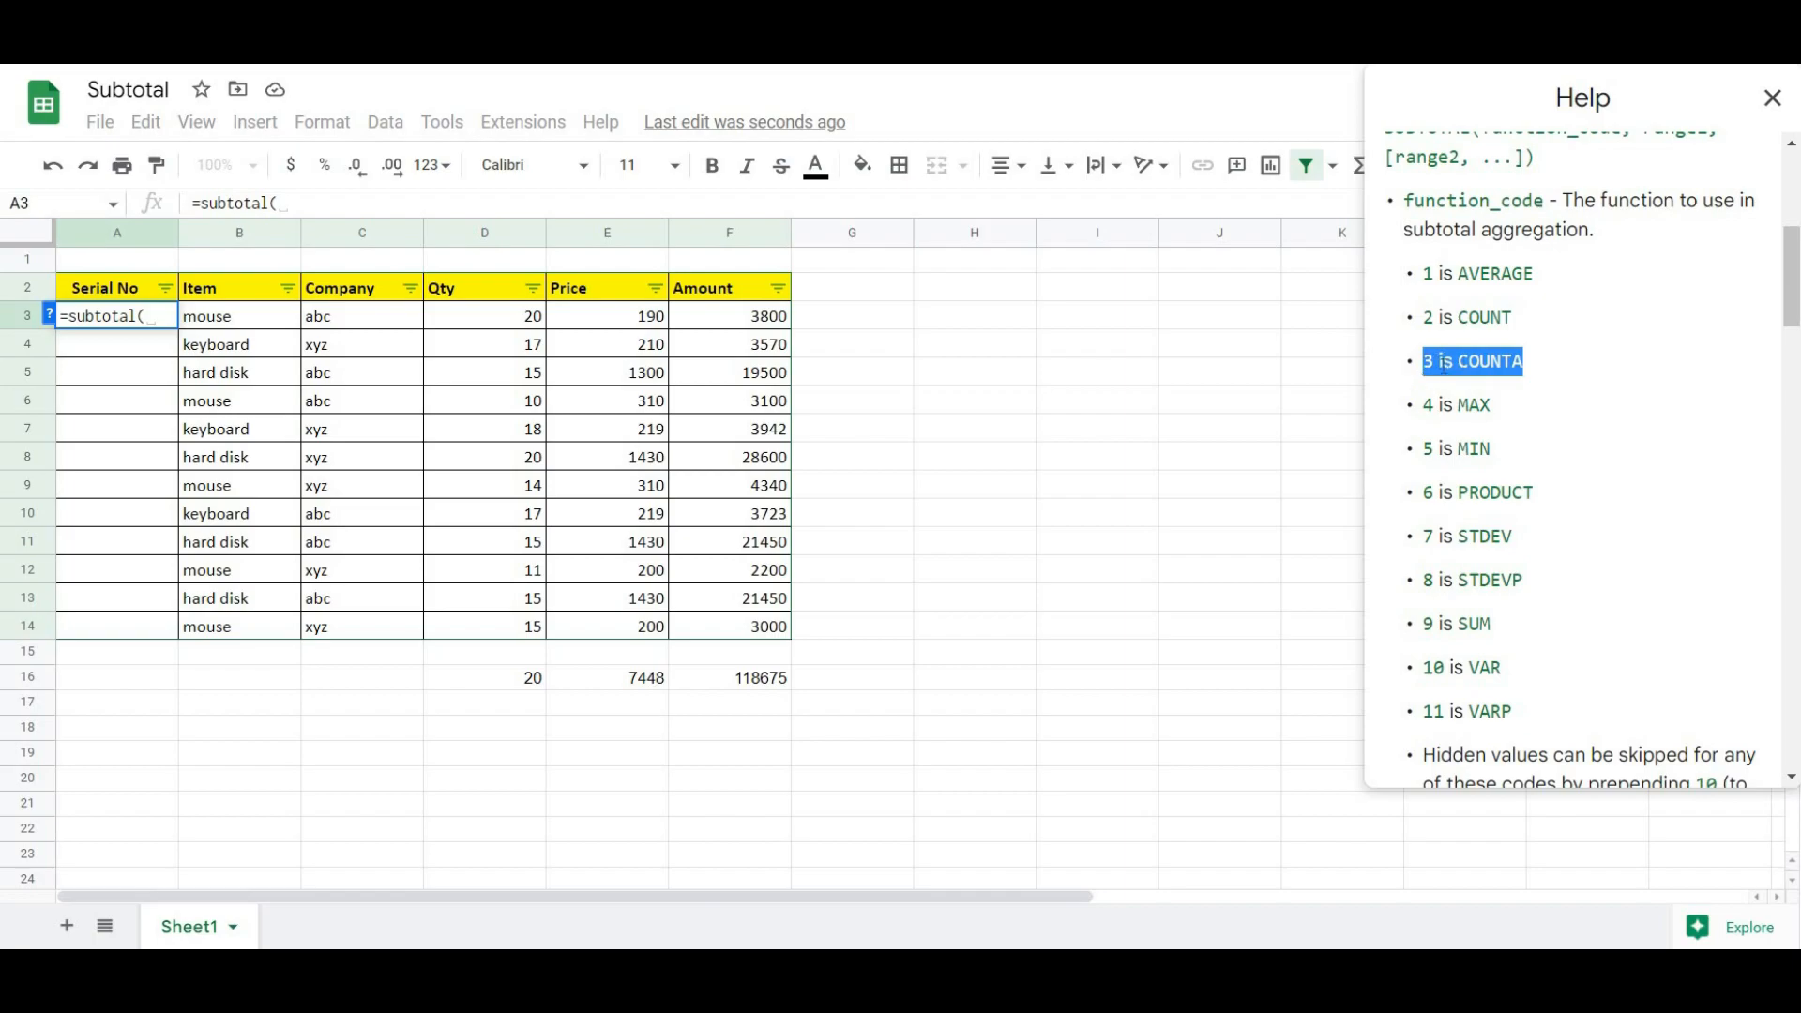
click(153, 316)
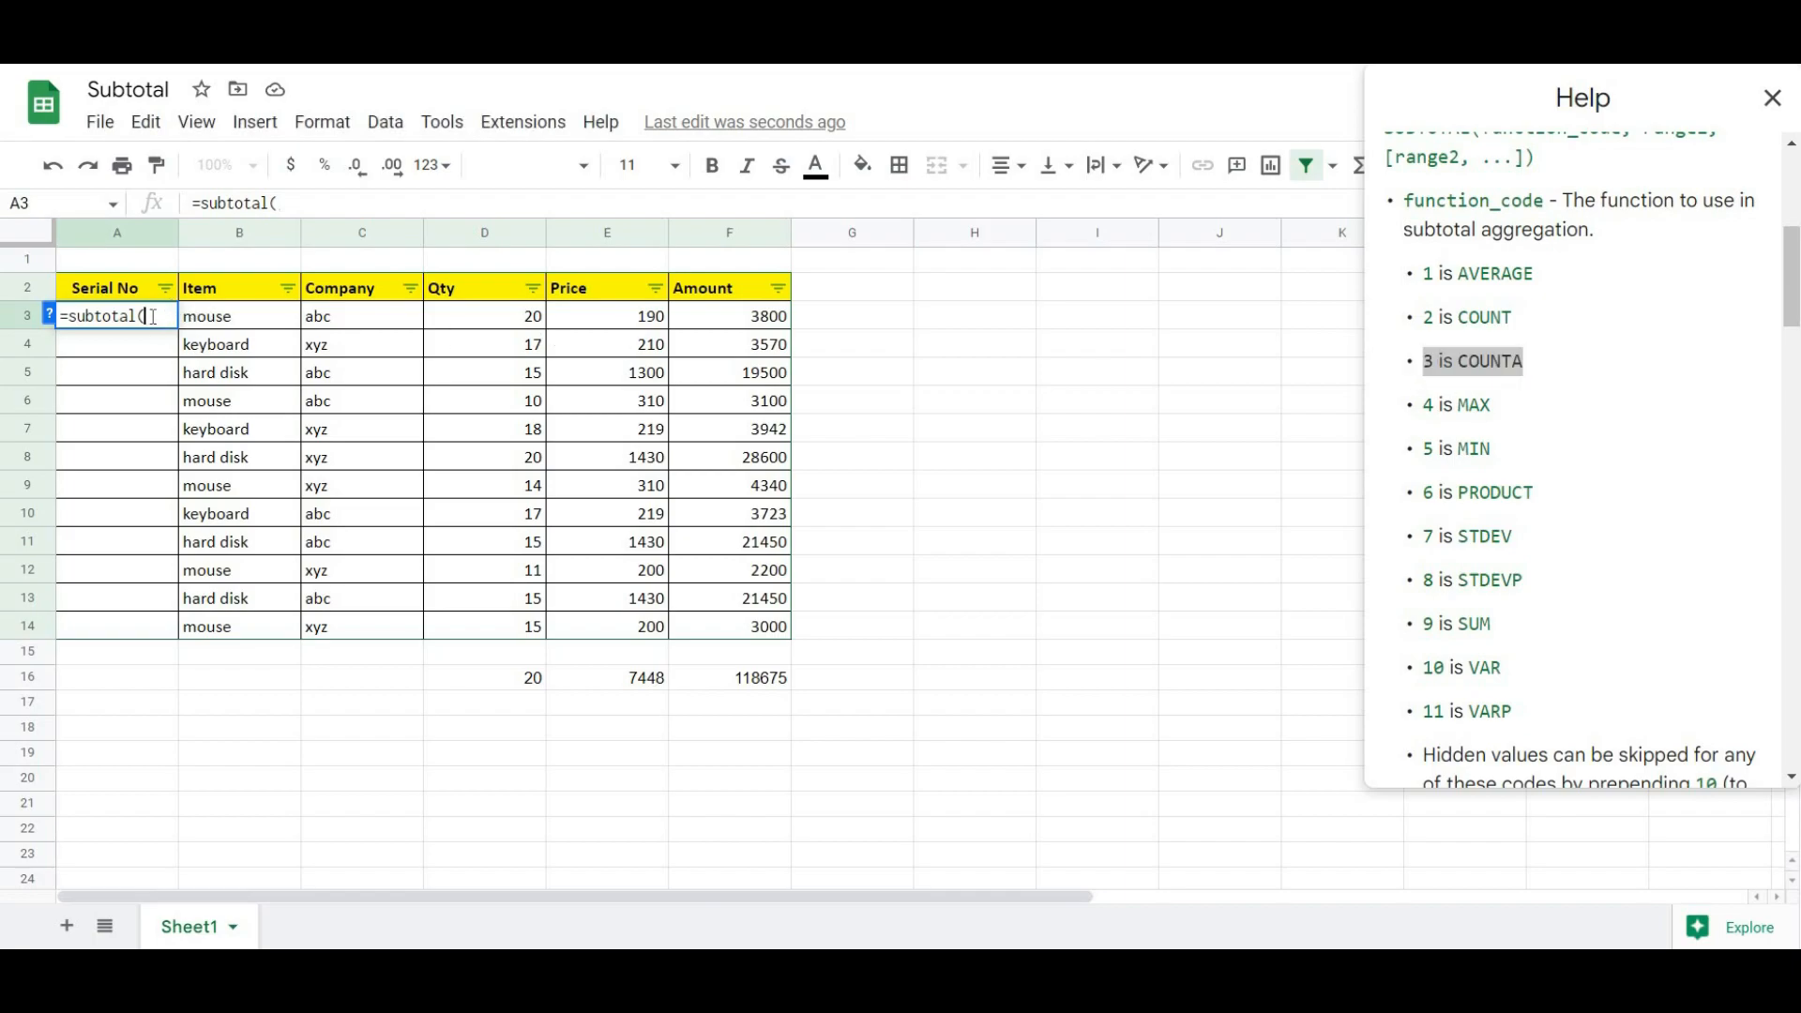
text(3,)
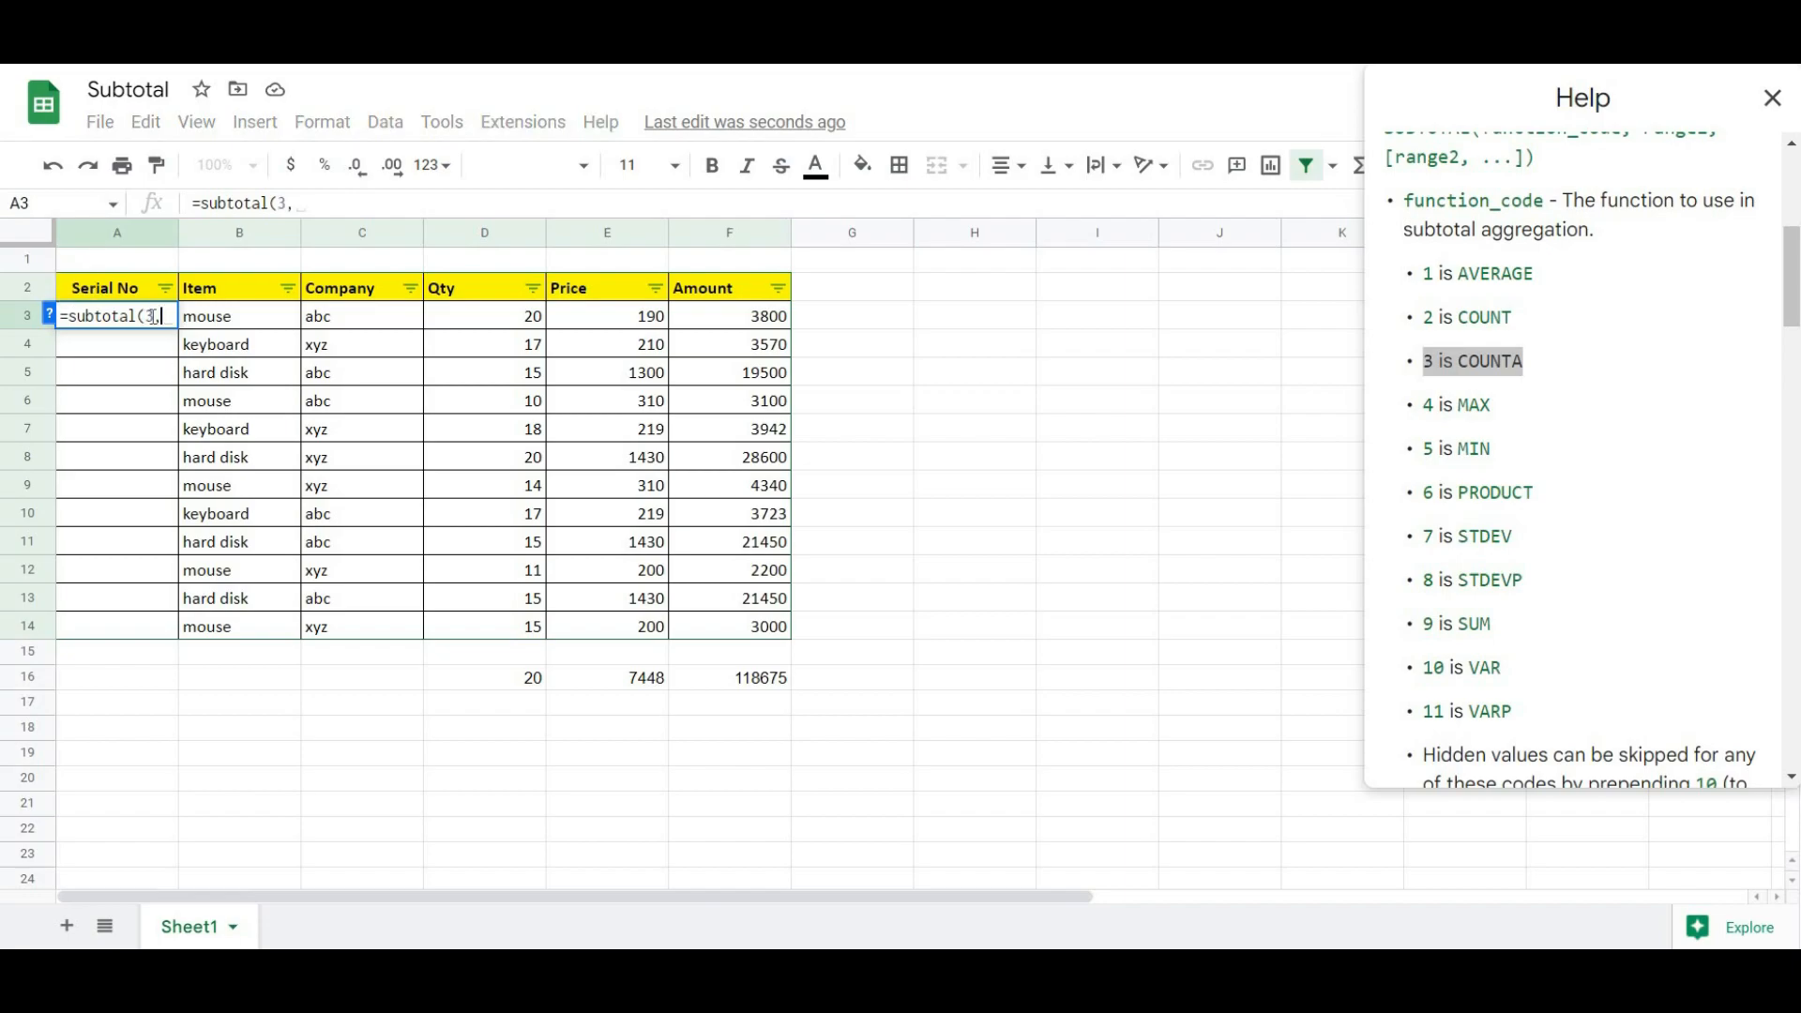
- Complete the formula in A3 as =subtotal(3,$B$3:B3), locking only the start of the range
click(249, 324)
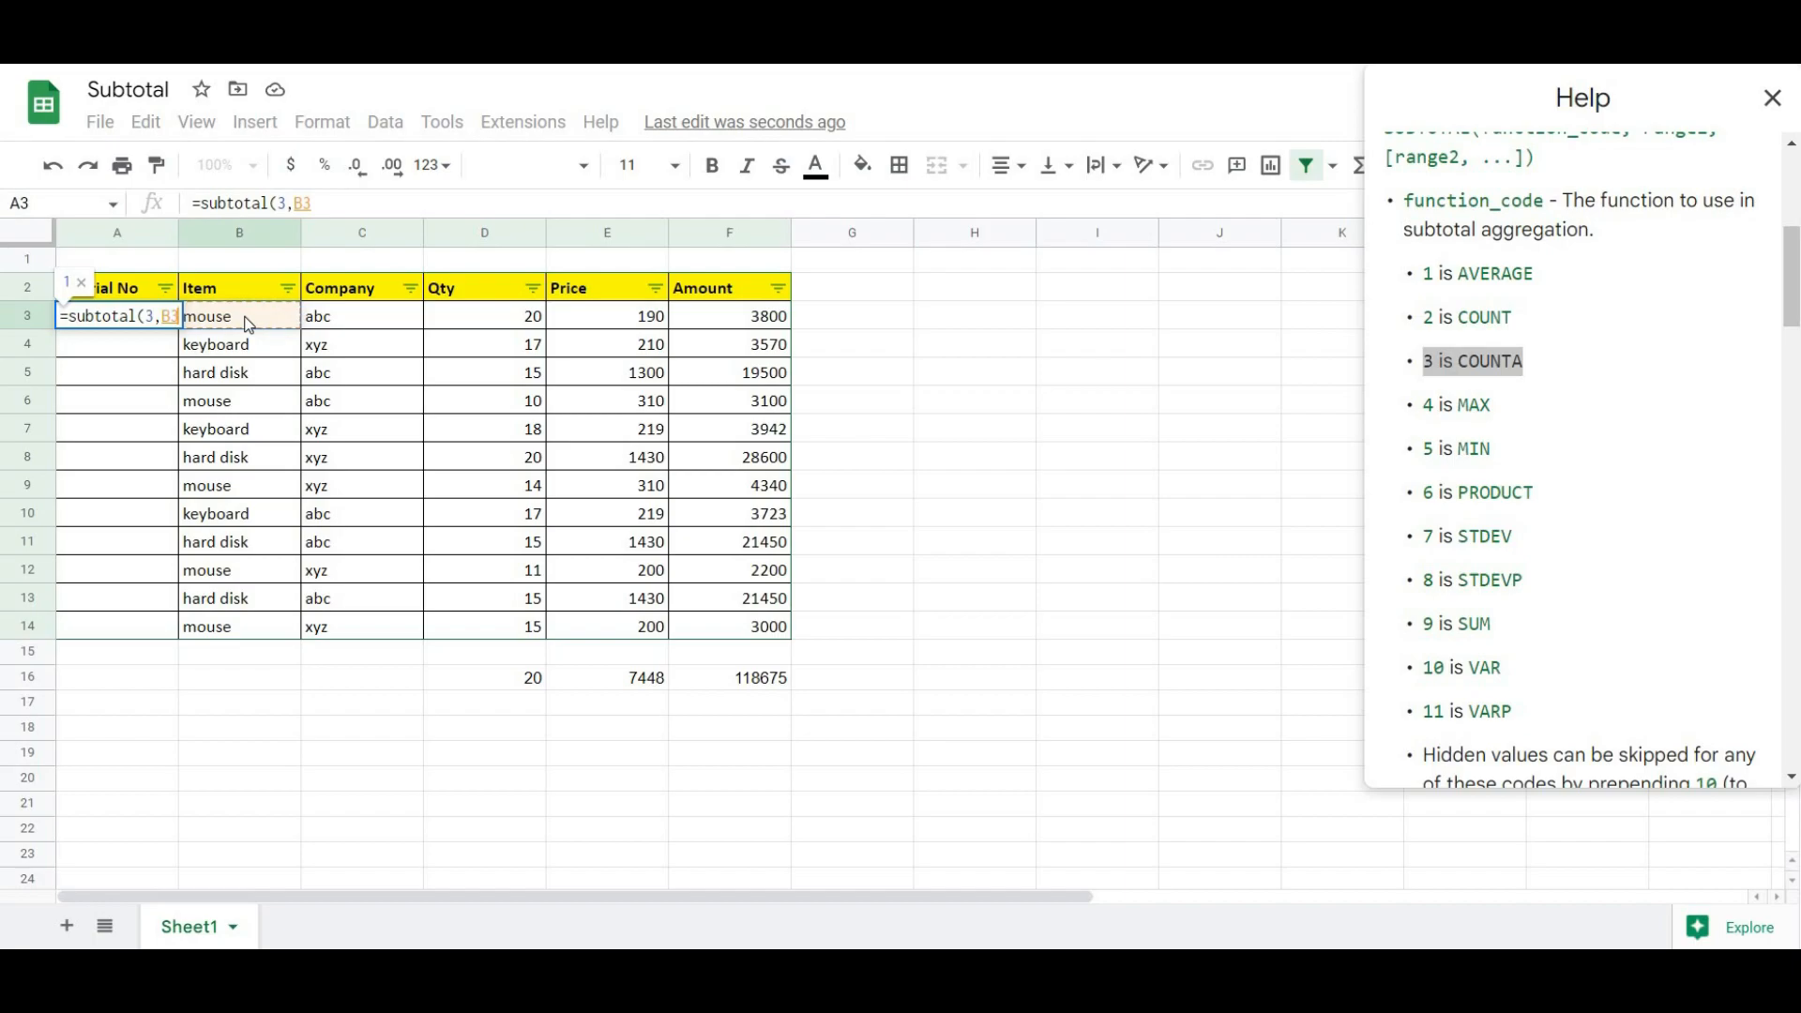
key(F4)
text(,)
text(B$3,B)
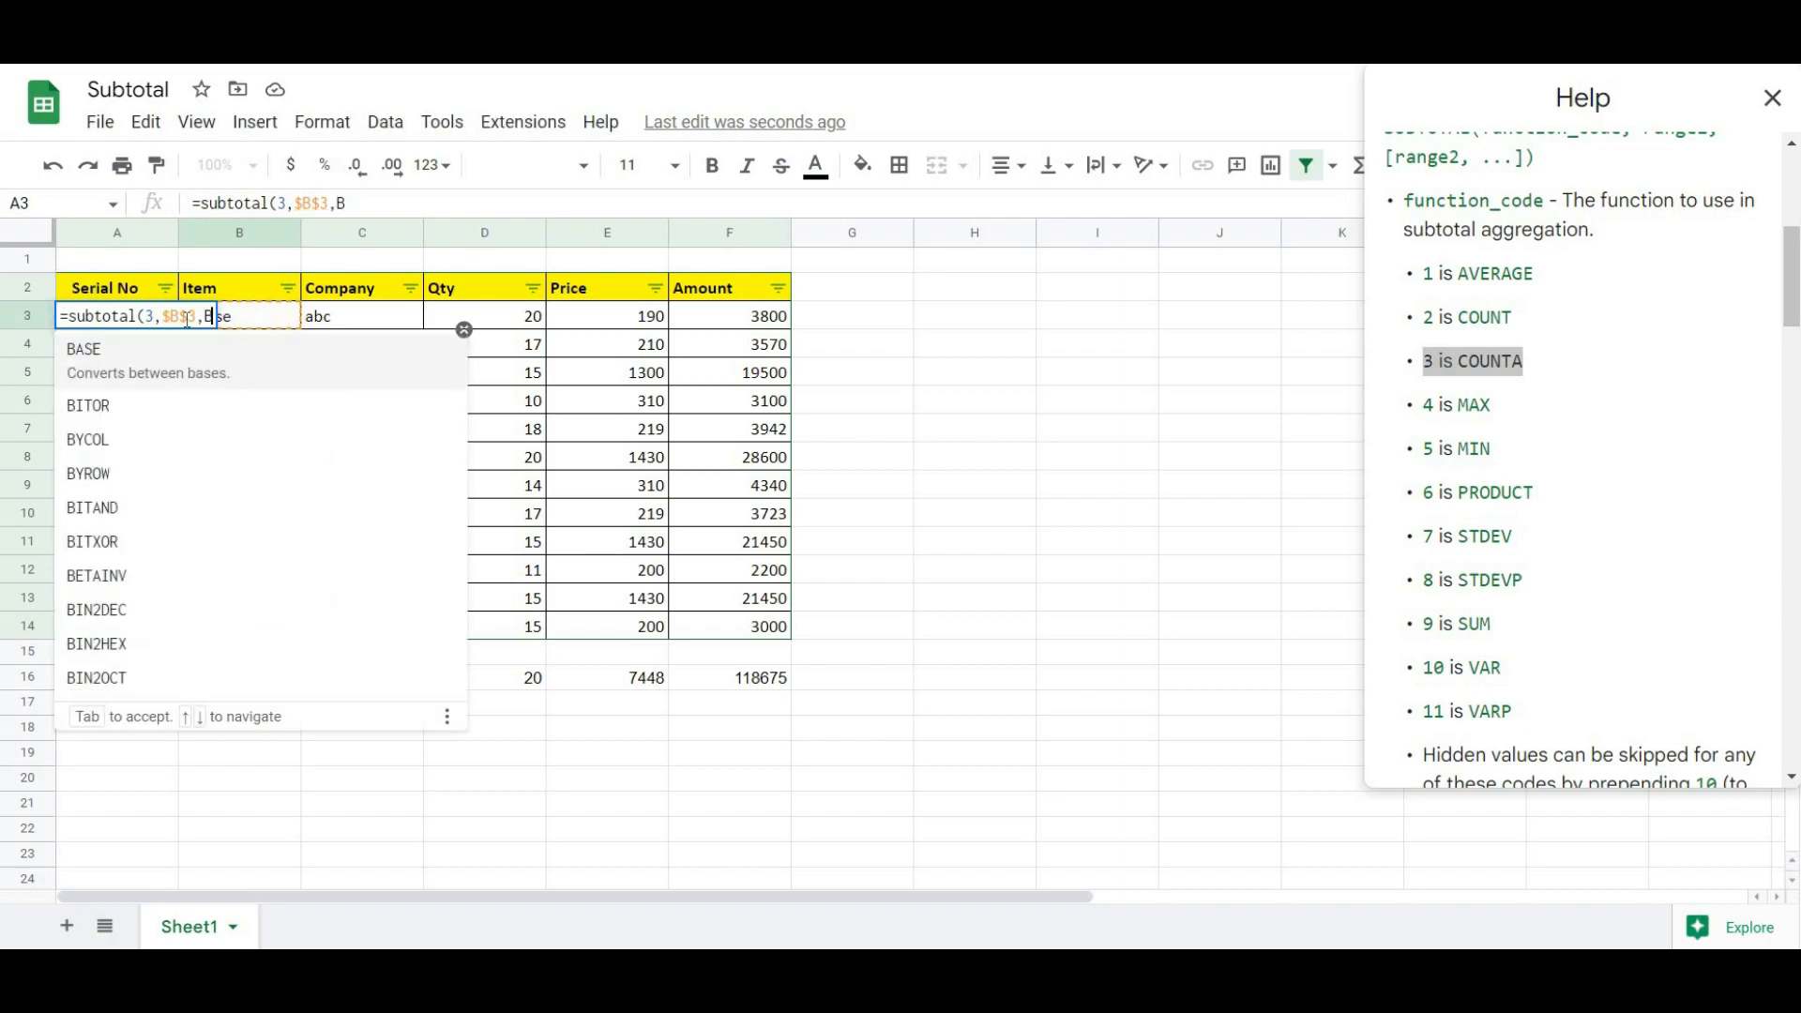
key(BackSpace)
key(BackSpace)
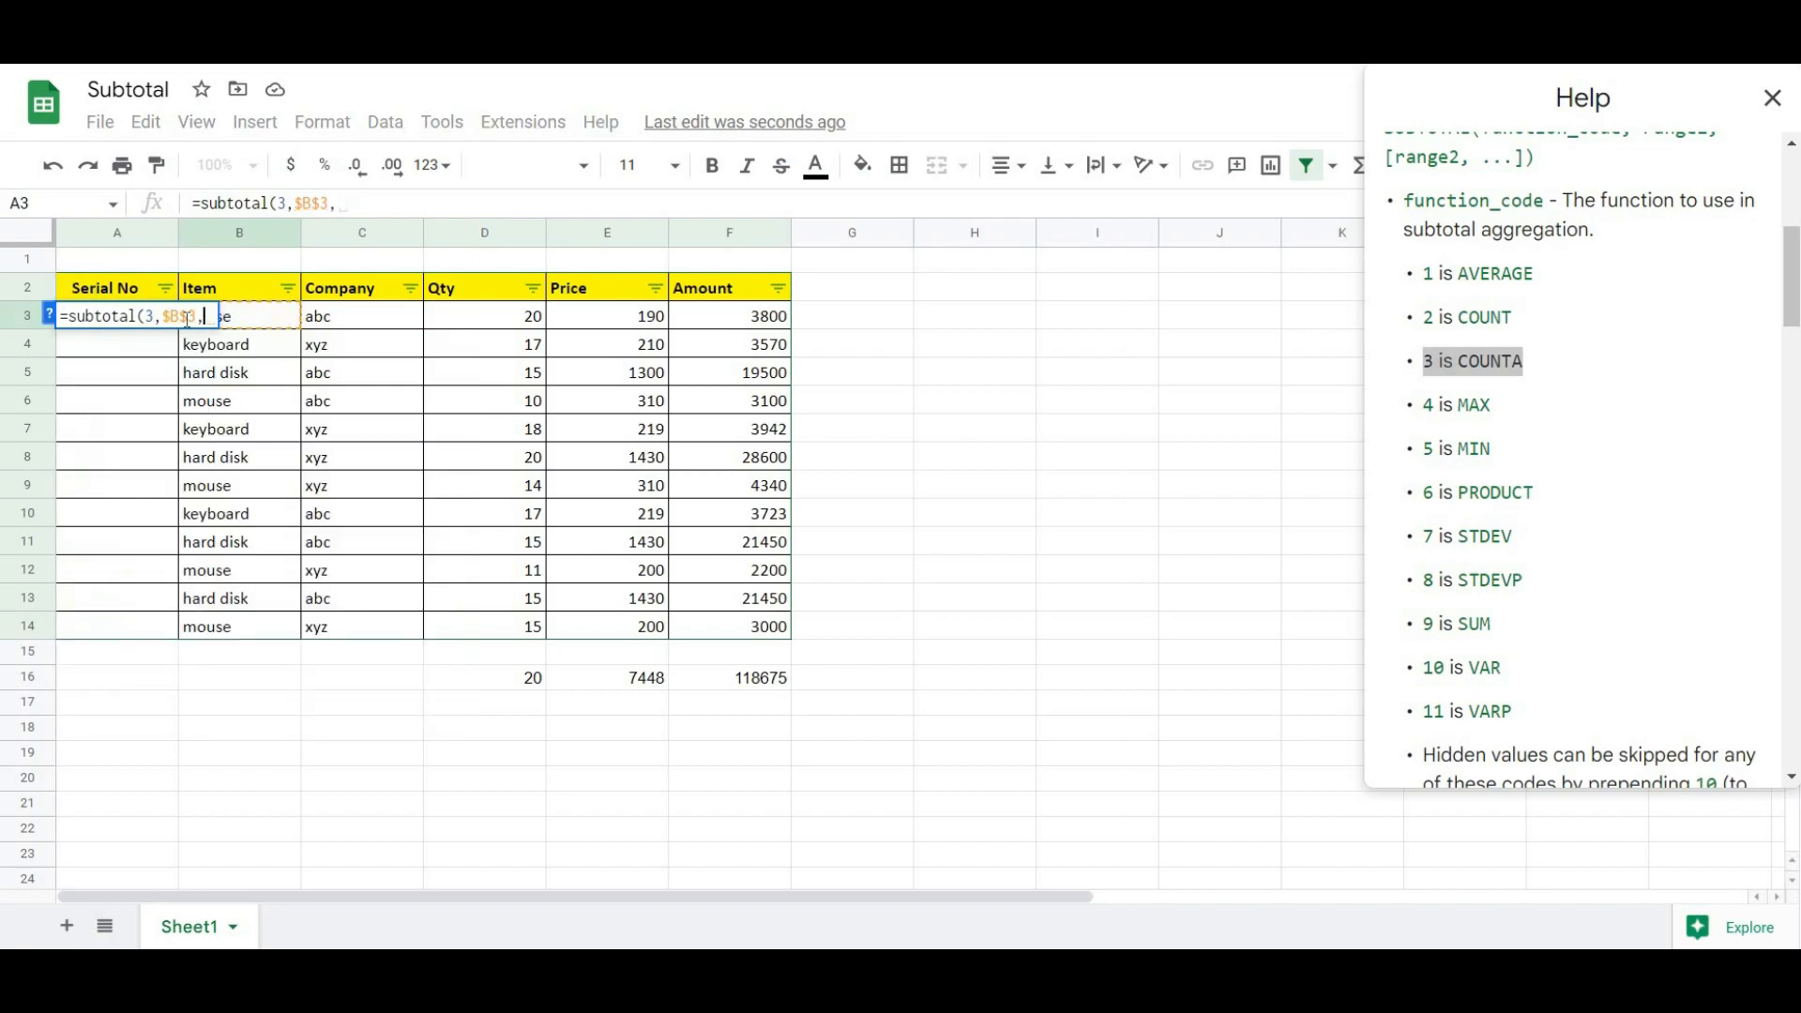
text(:)
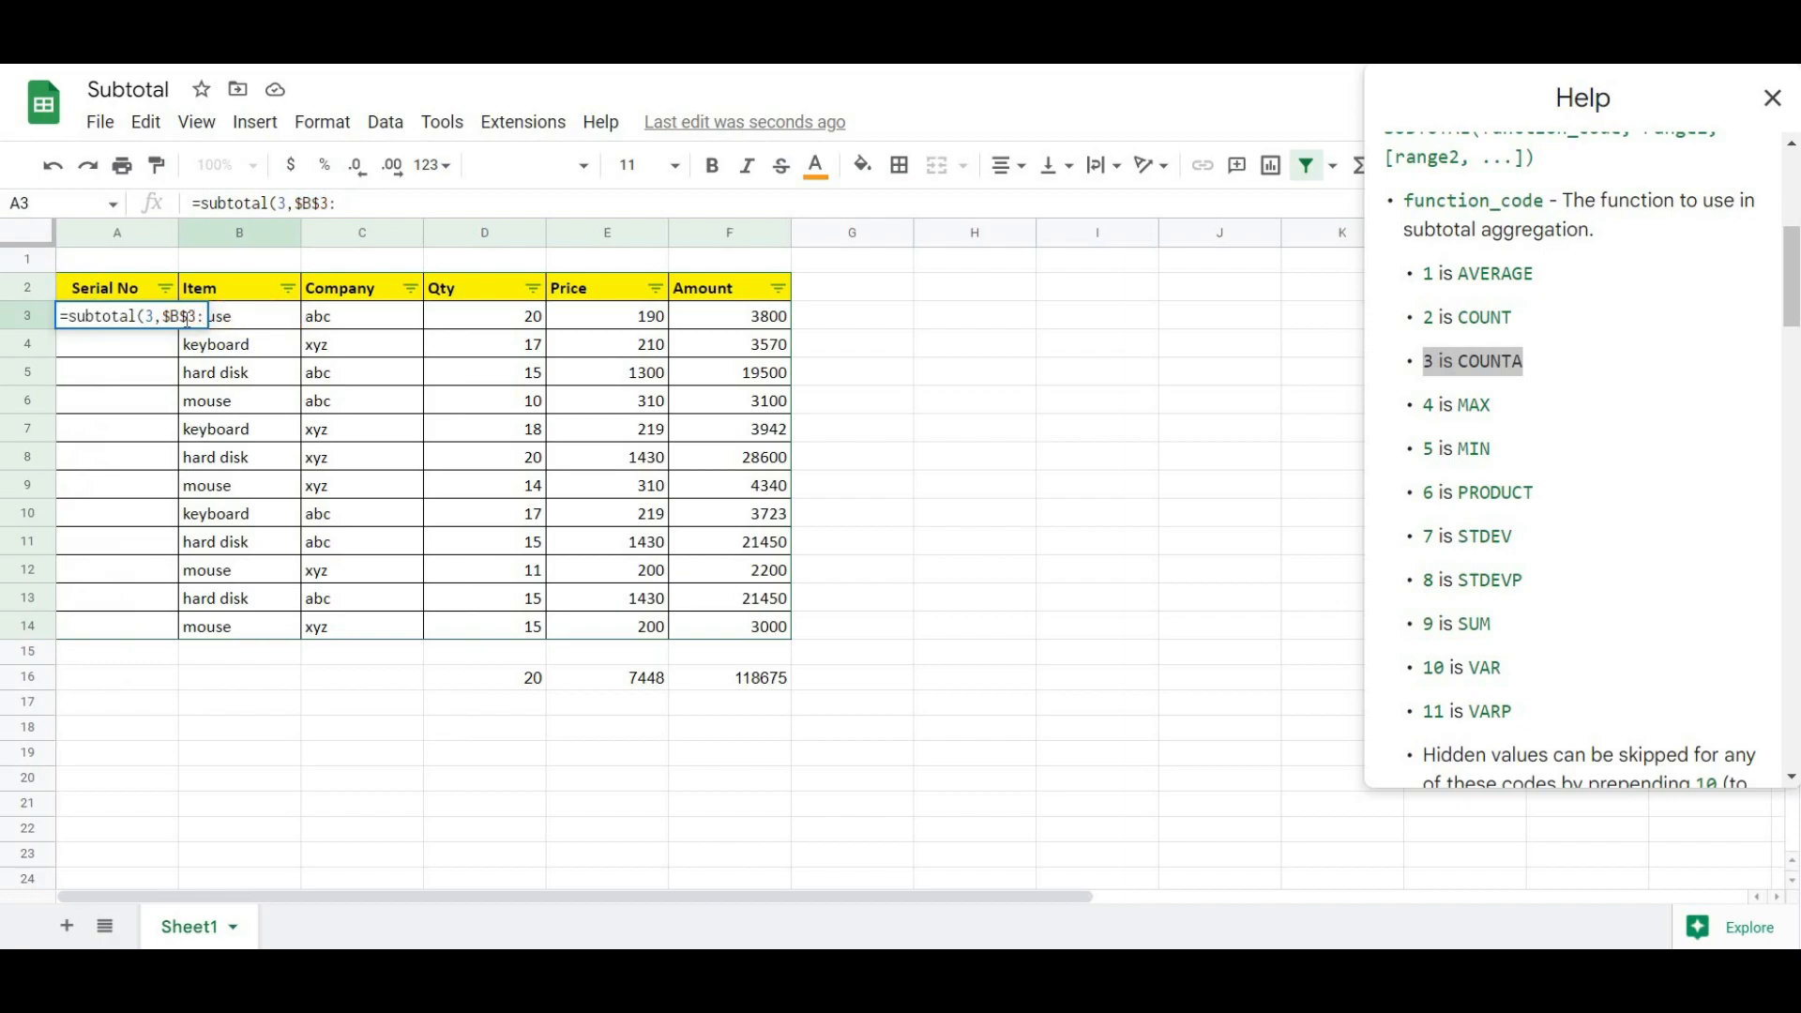
text(B3)
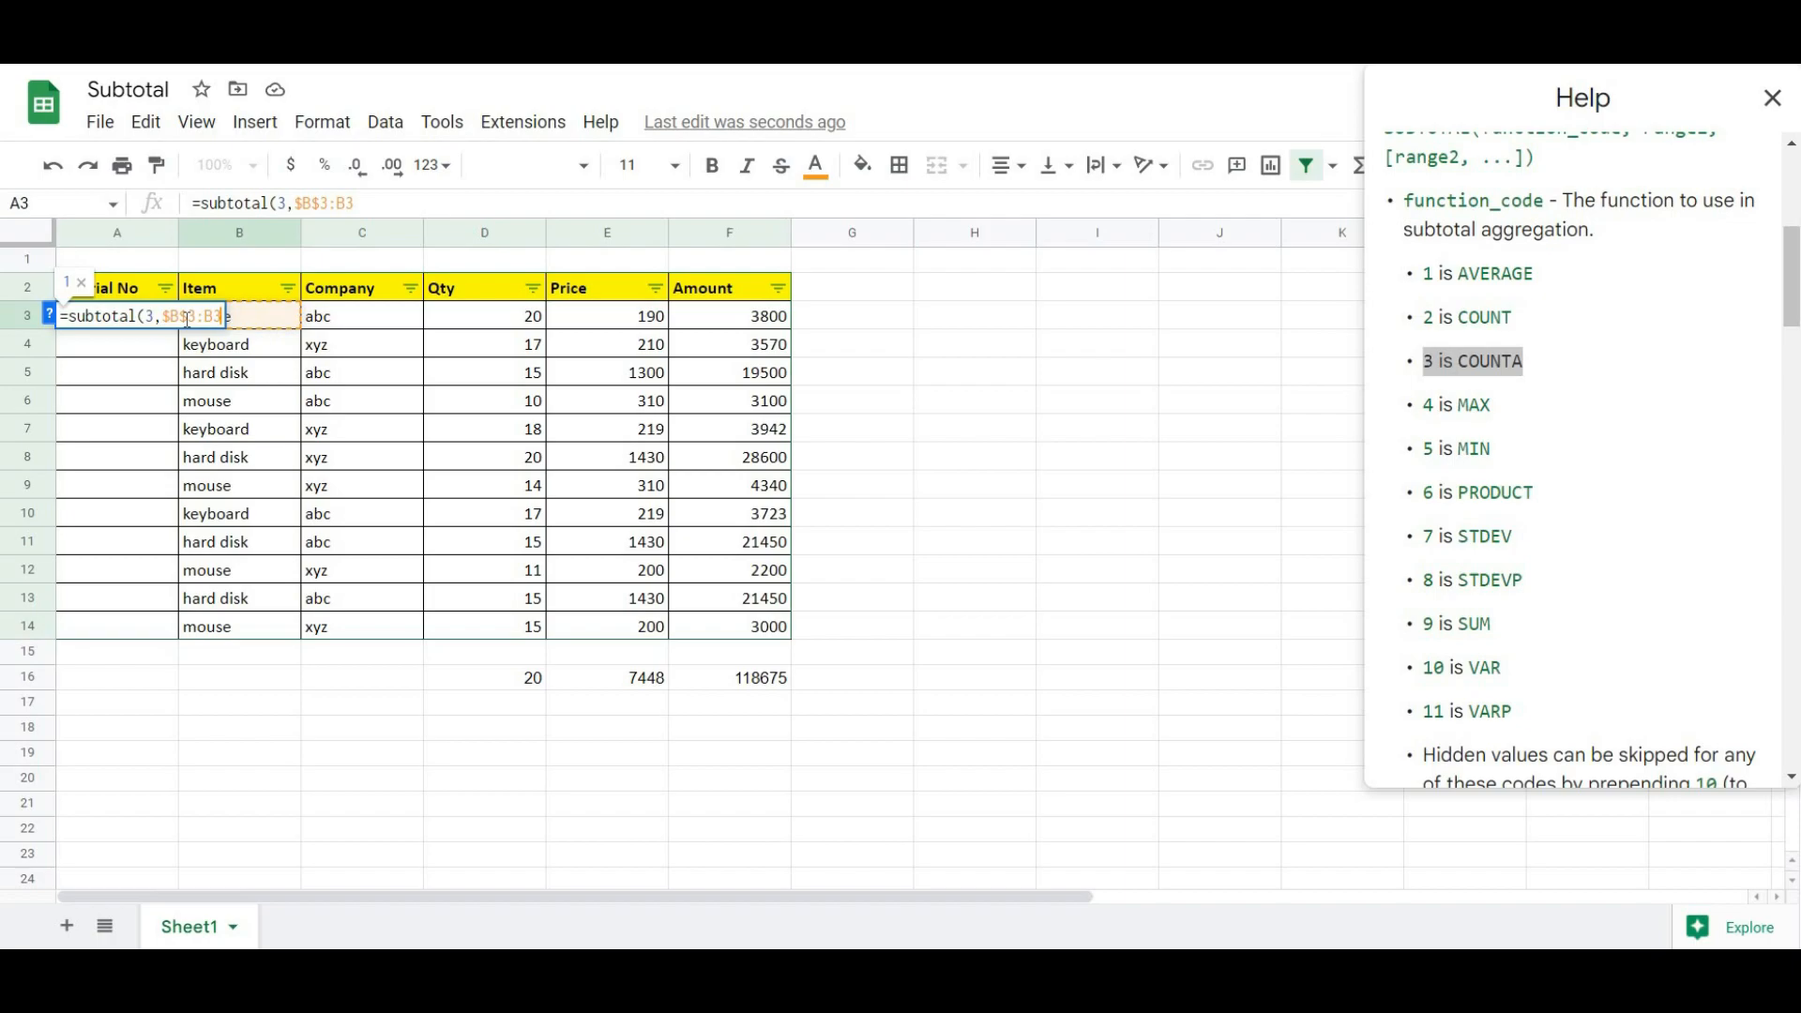
text())
key(Return)
- Fill the serial number formula from A3 down to A14 and inspect the copied formula in A8
click(169, 322)
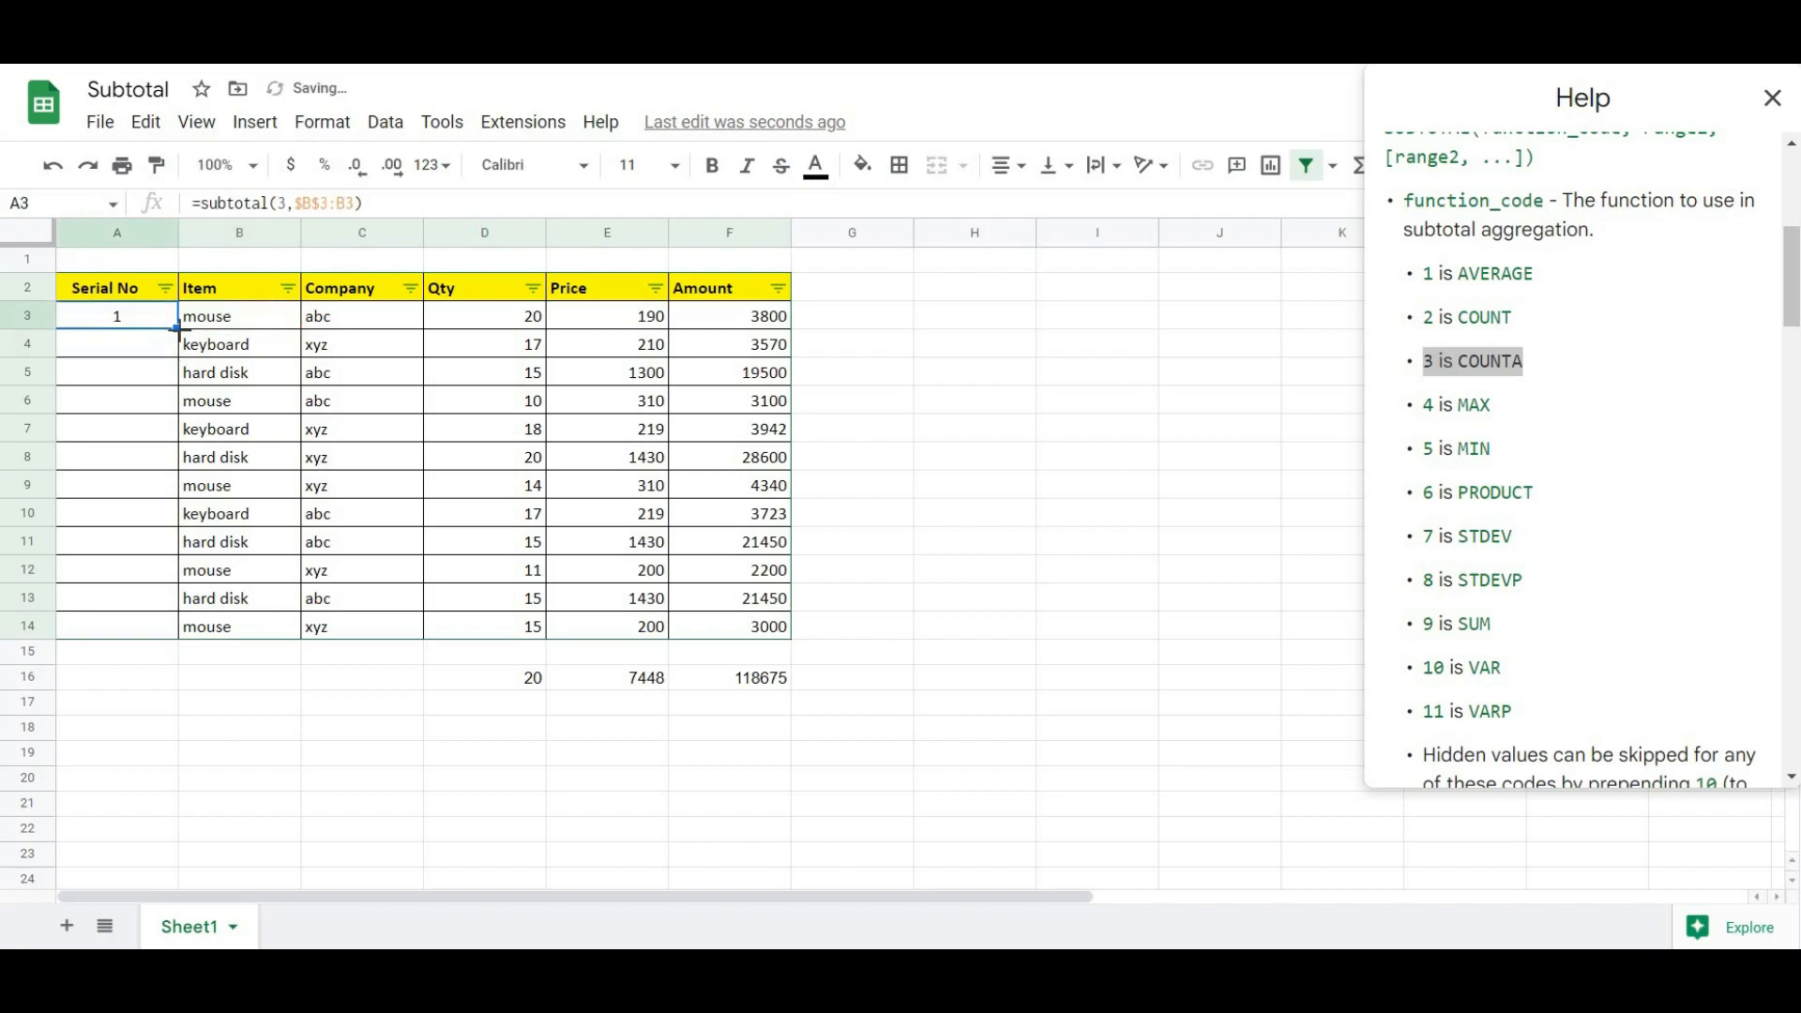
drag(176, 412, 166, 622)
click(234, 698)
click(143, 542)
click(131, 458)
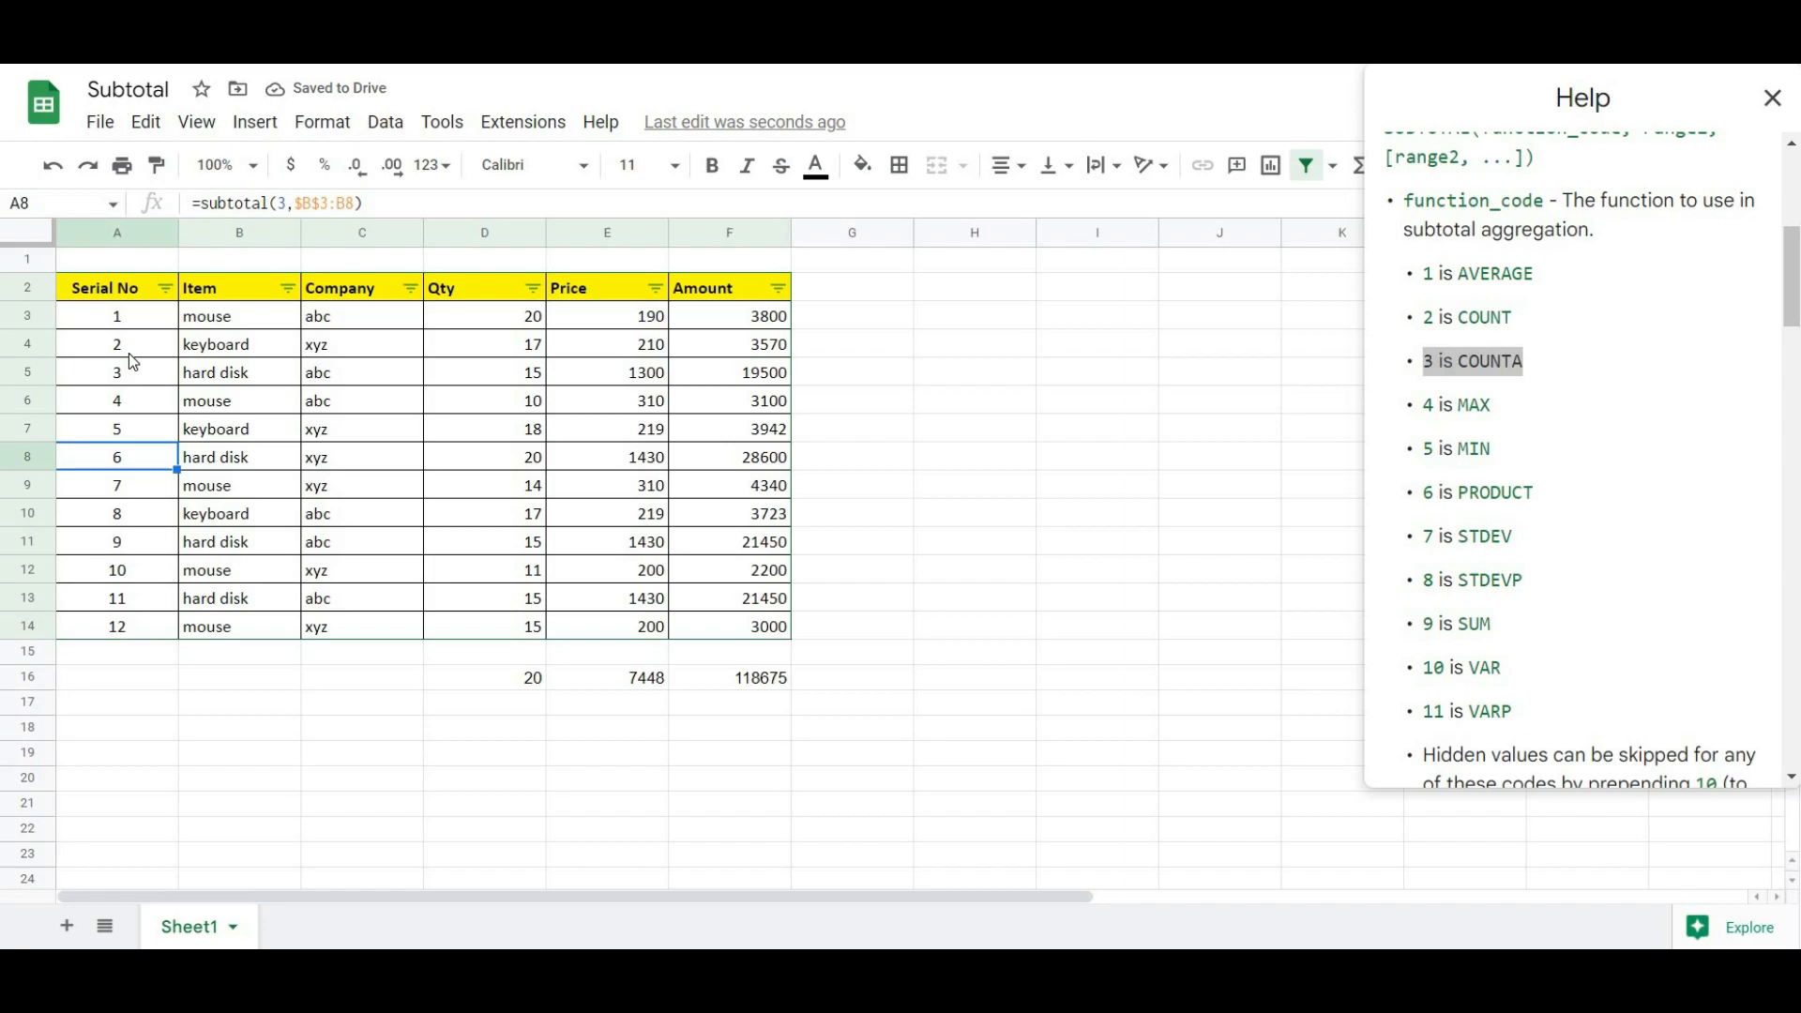
click(214, 680)
- Filter the Item column to show only keyboard rows, leaving out hard disk and mouse
click(288, 289)
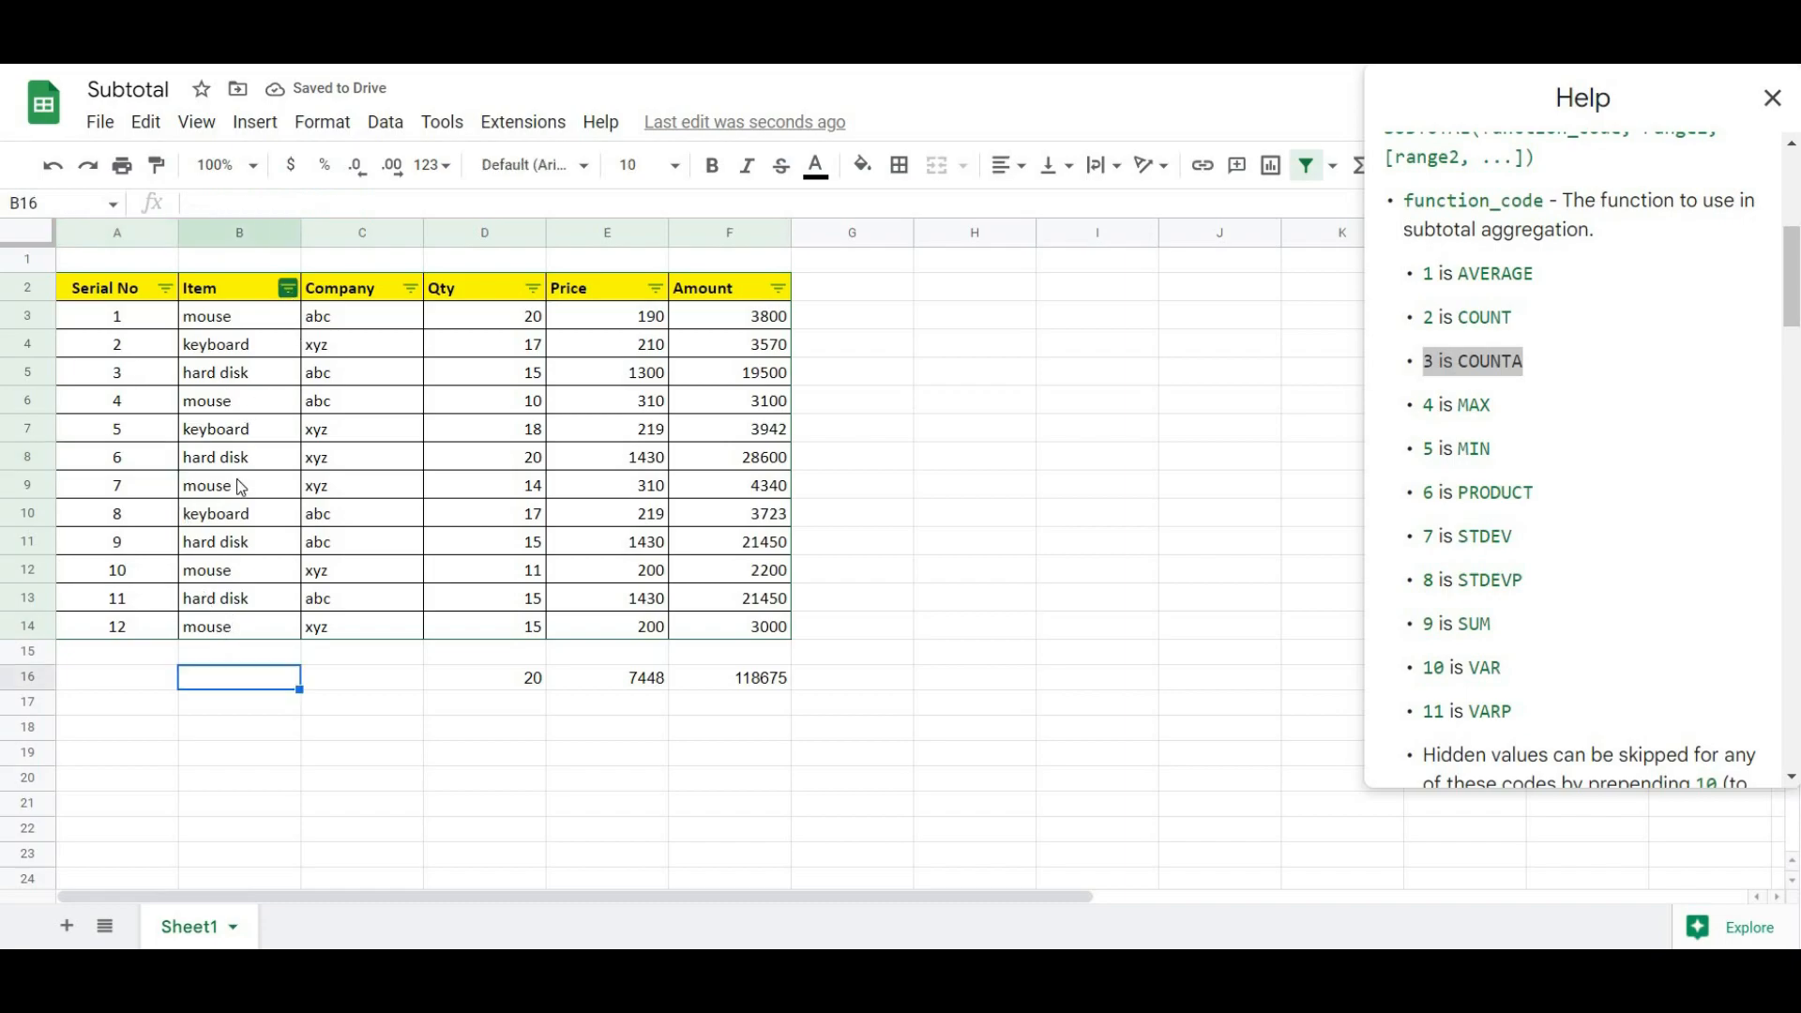
click(375, 694)
click(380, 771)
click(583, 893)
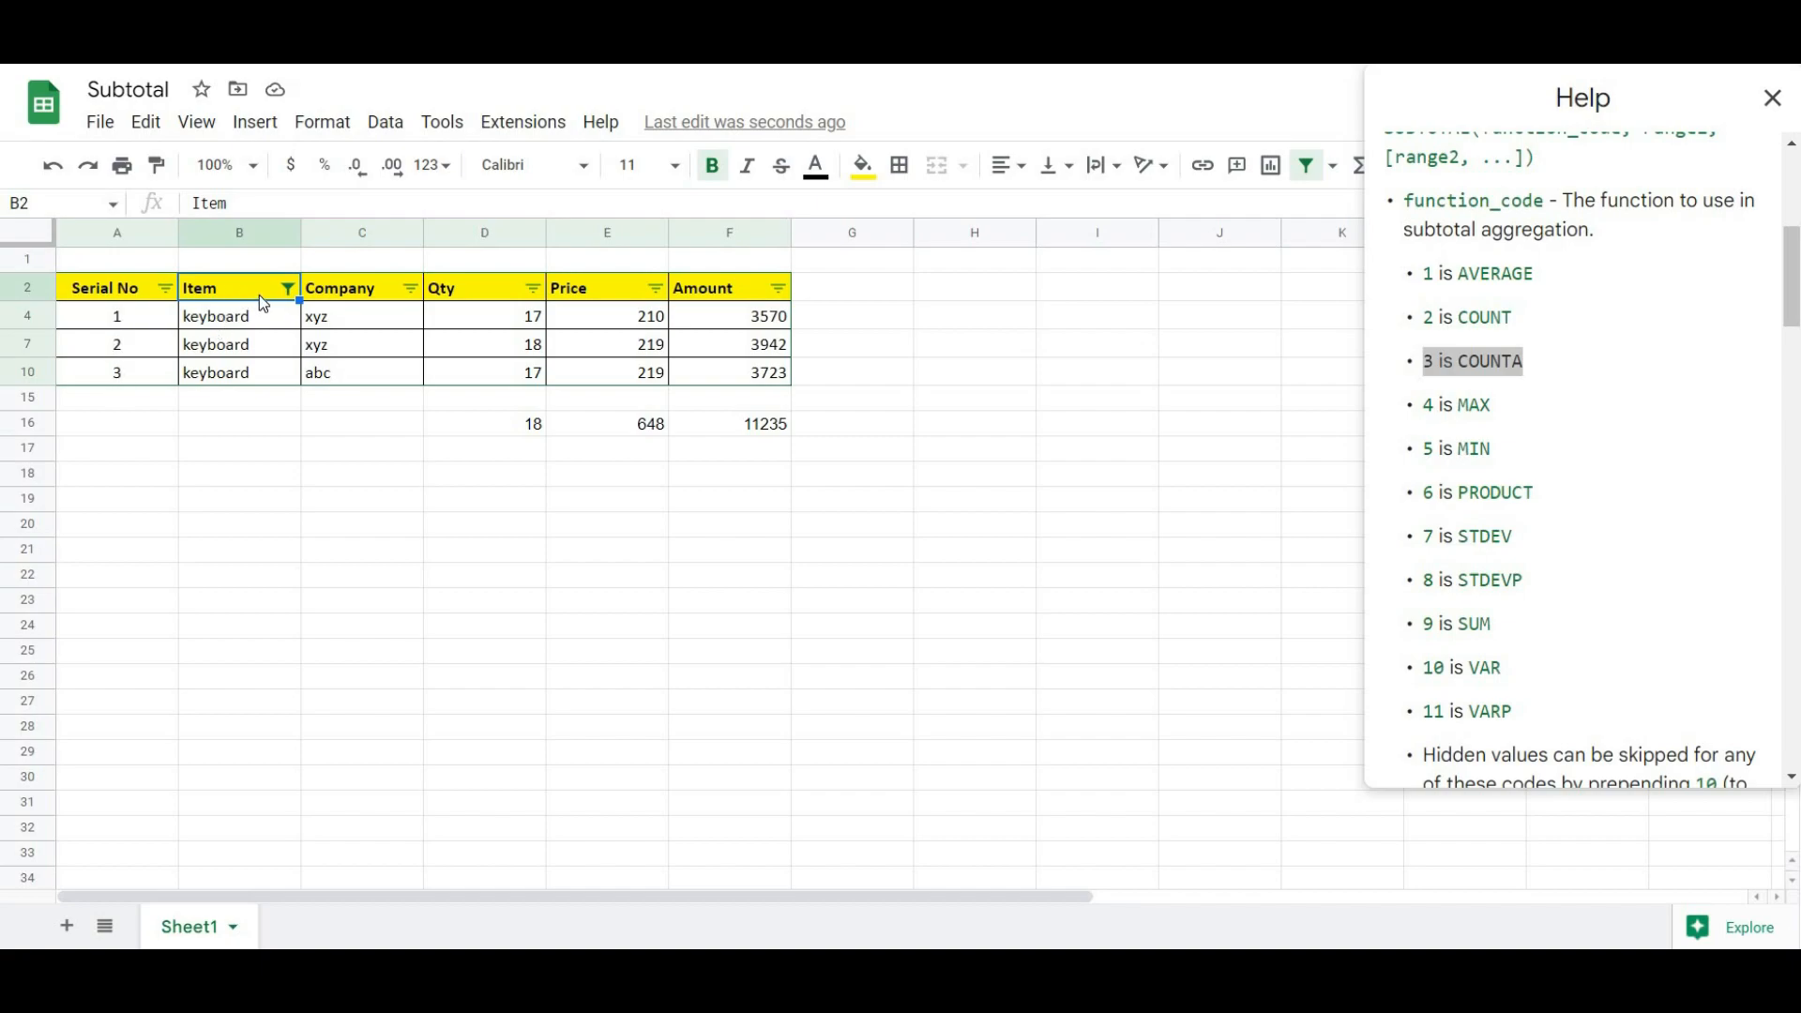
- Switch the Item filter from keyboard to hard disk rows only
click(289, 290)
click(380, 733)
click(387, 696)
click(582, 895)
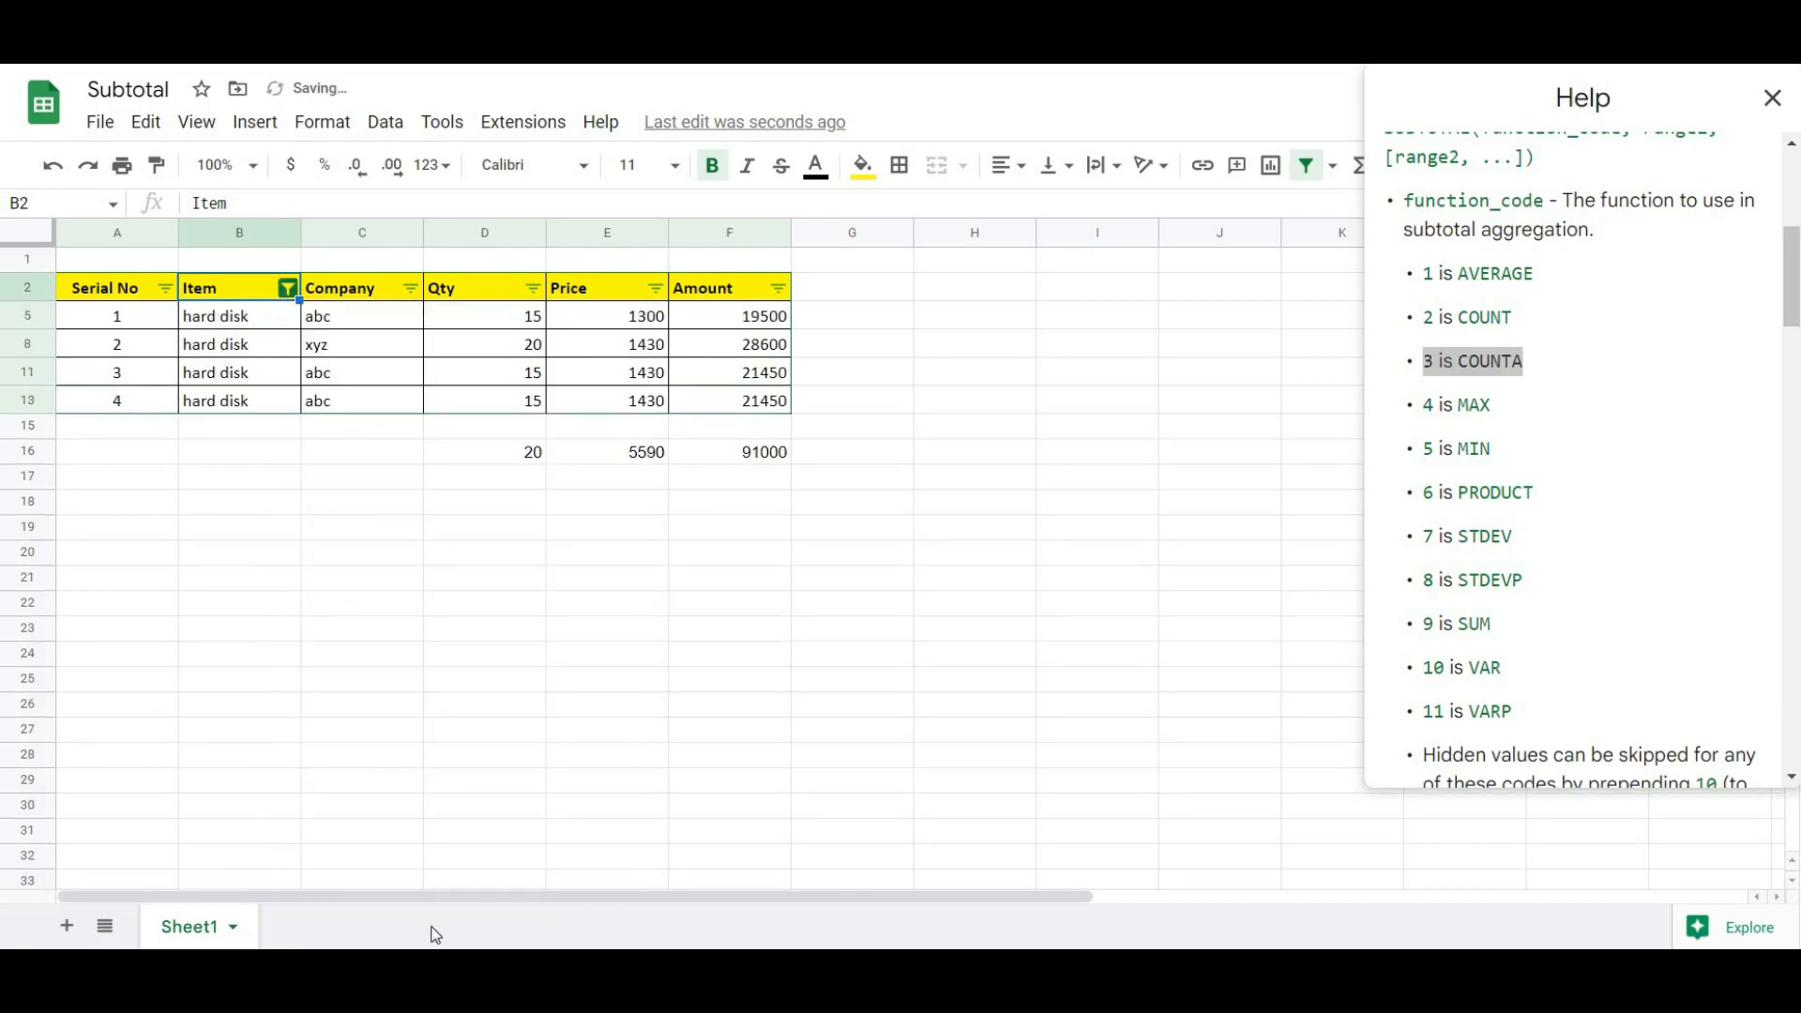
- Include keyboard in the Item filter again alongside hard disk
click(288, 289)
click(375, 732)
click(582, 895)
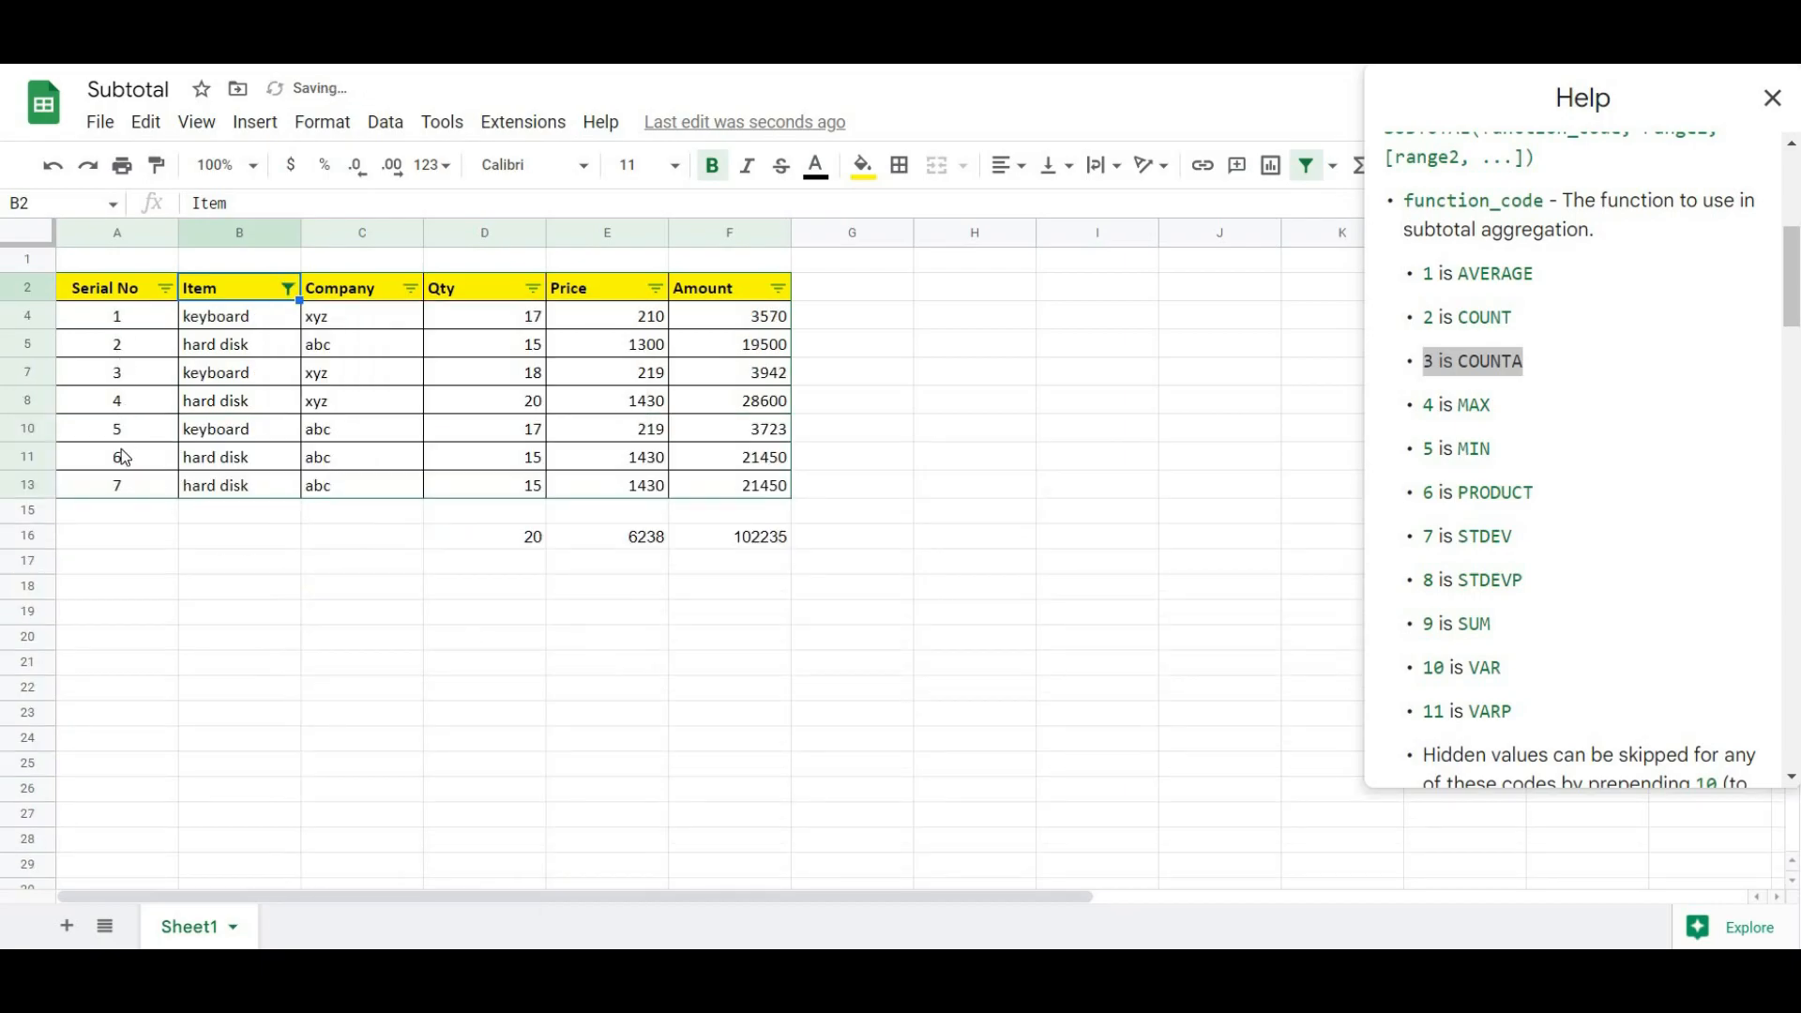